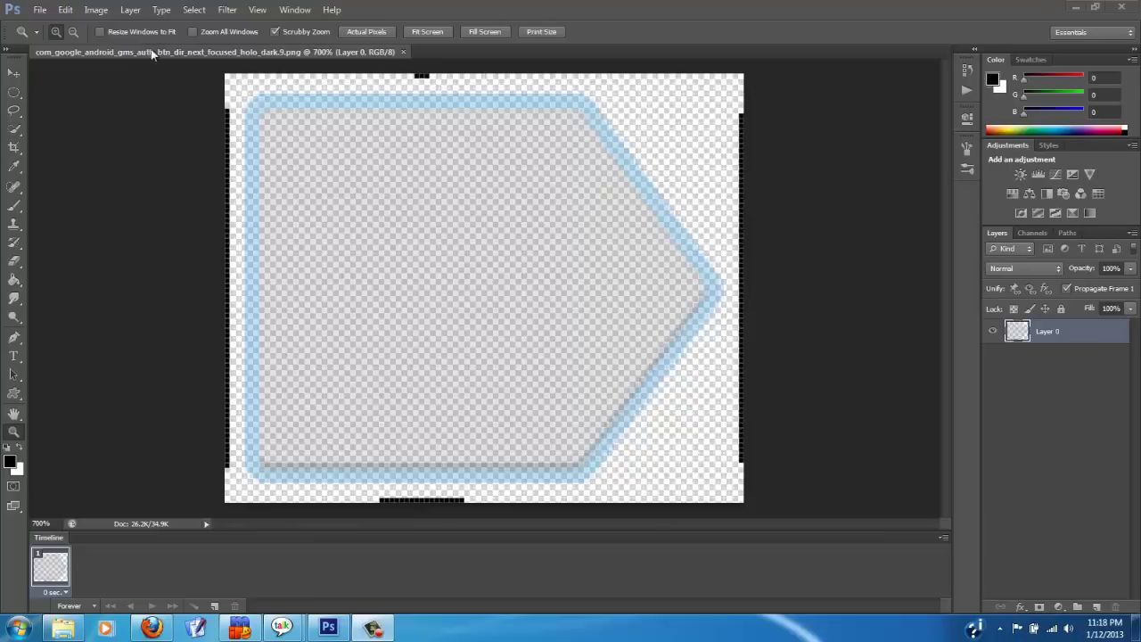
Colorize the button image with a purple Hue/Saturation adjustment, setting hue 285 and saturation 100.
{"action": "left_click", "coordinate": [96, 10]}
{"action": "mouse_move", "coordinate": [104, 29]}
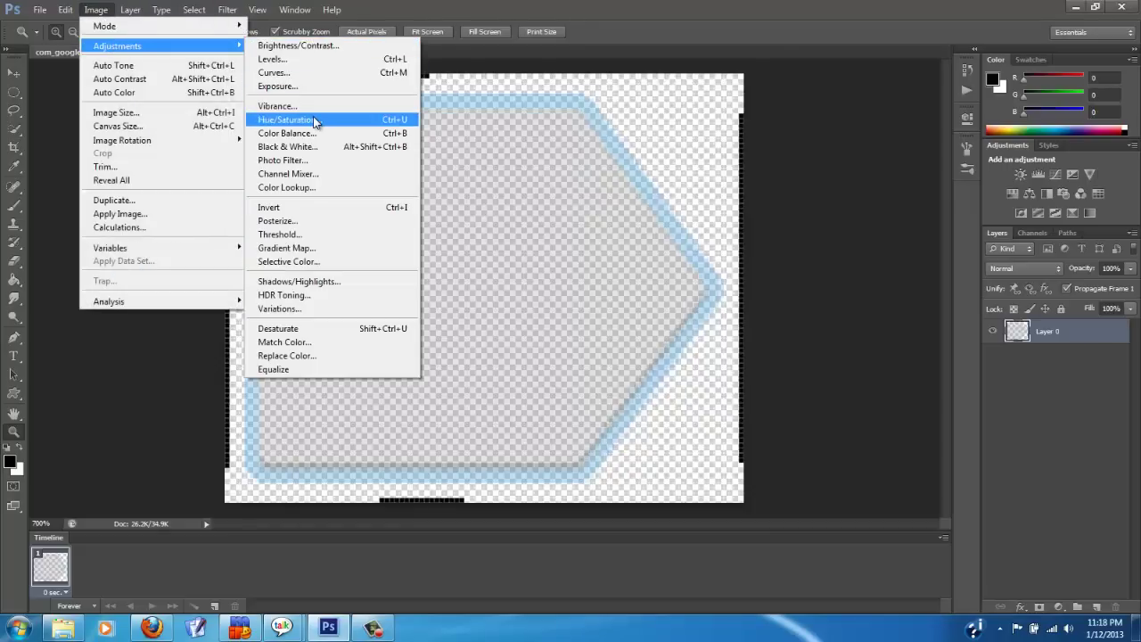
{"action": "left_click", "coordinate": [314, 120]}
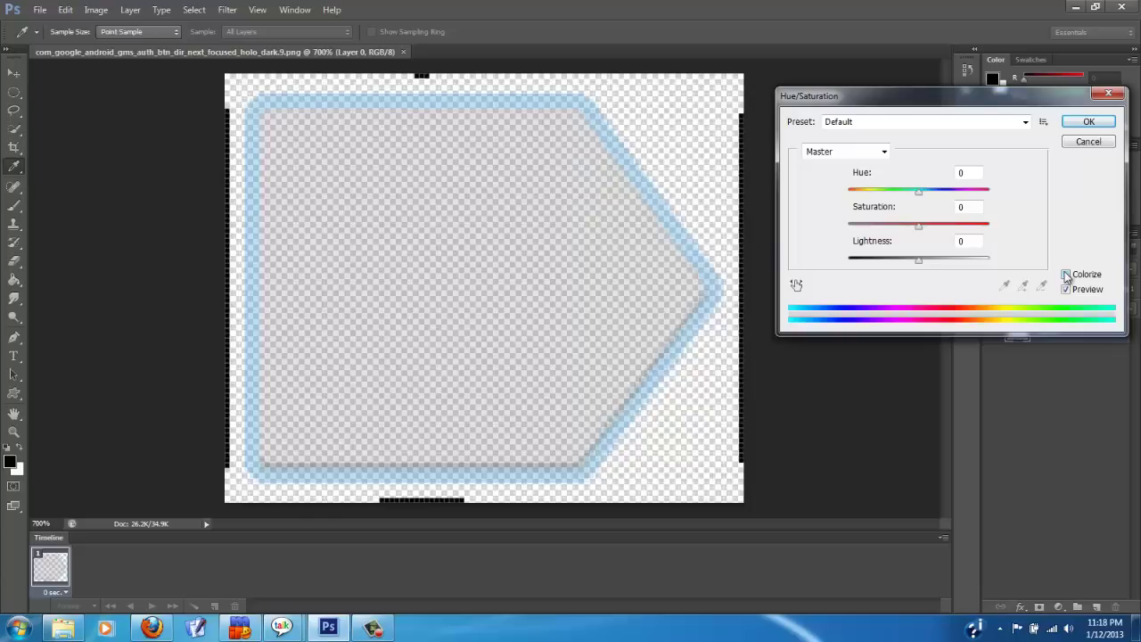
{"action": "left_click", "coordinate": [1067, 276]}
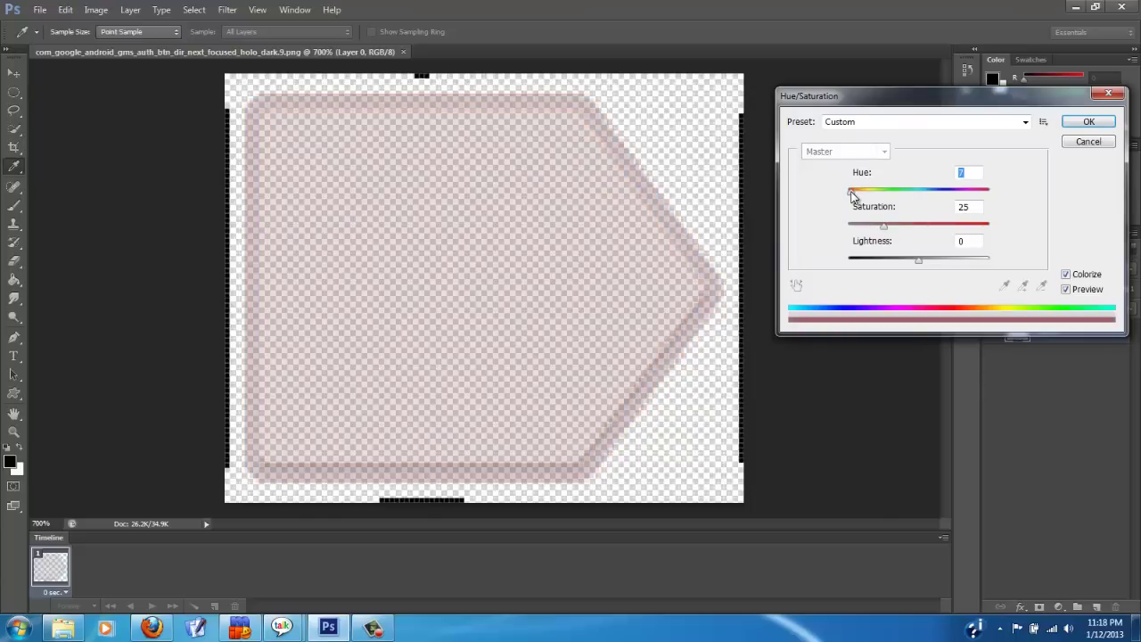
{"action": "left_click_drag", "start_coordinate": [852, 192], "coordinate": [963, 193]}
{"action": "left_click_drag", "start_coordinate": [886, 226], "coordinate": [1032, 240]}
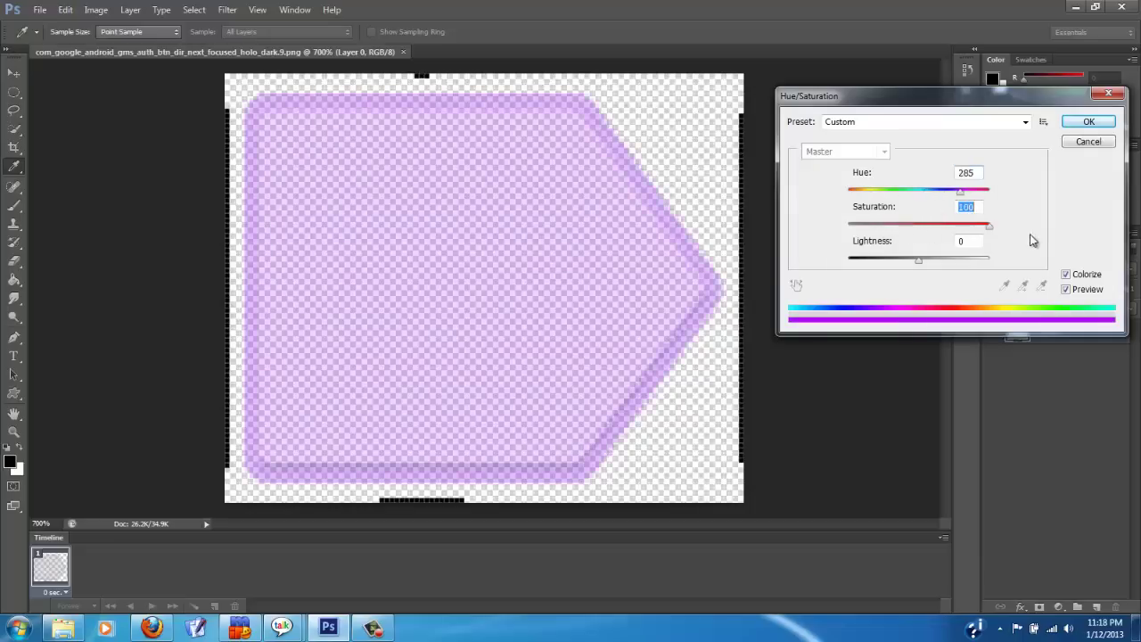
Try a brighter lightness of +23 for the colorized image and bring it back down to +1.
{"action": "mouse_move", "coordinate": [916, 257]}
{"action": "left_mouse_down"}
{"action": "mouse_move", "coordinate": [889, 260]}
{"action": "mouse_move", "coordinate": [935, 257]}
{"action": "left_mouse_up"}
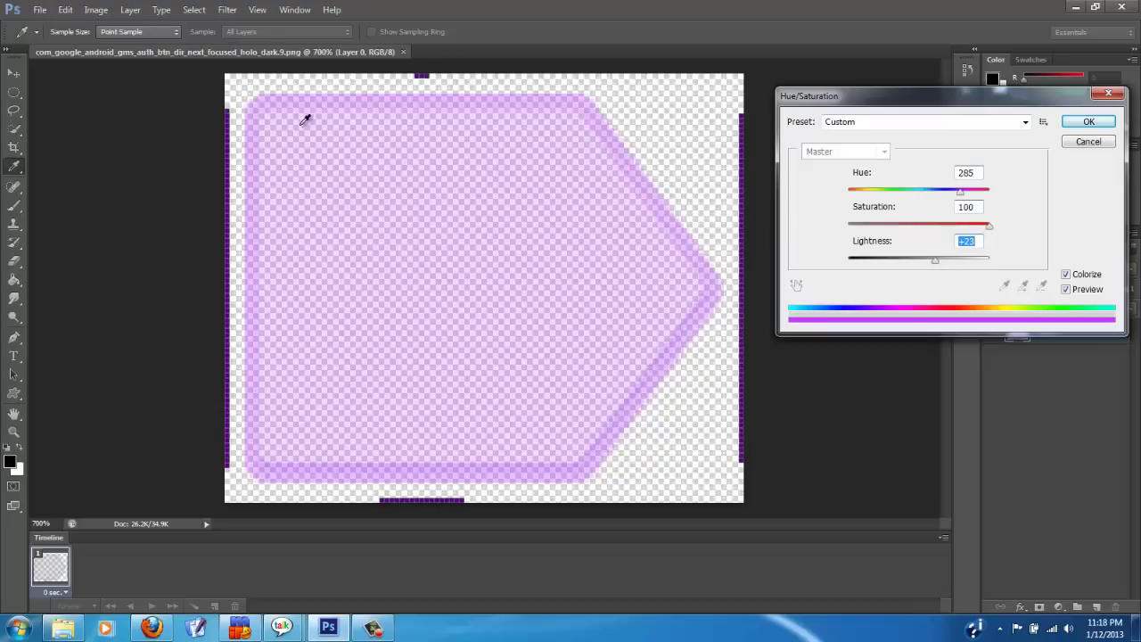
{"action": "left_click", "coordinate": [937, 261]}
{"action": "left_click_drag", "start_coordinate": [930, 262], "coordinate": [927, 262]}
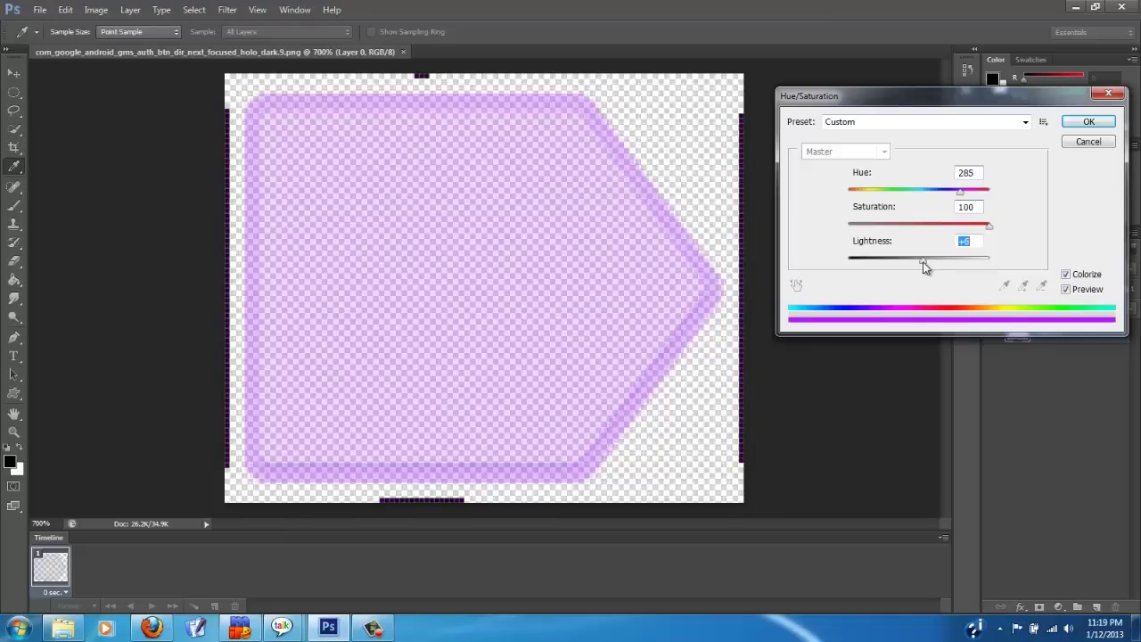
{"action": "left_click_drag", "start_coordinate": [923, 262], "coordinate": [921, 265]}
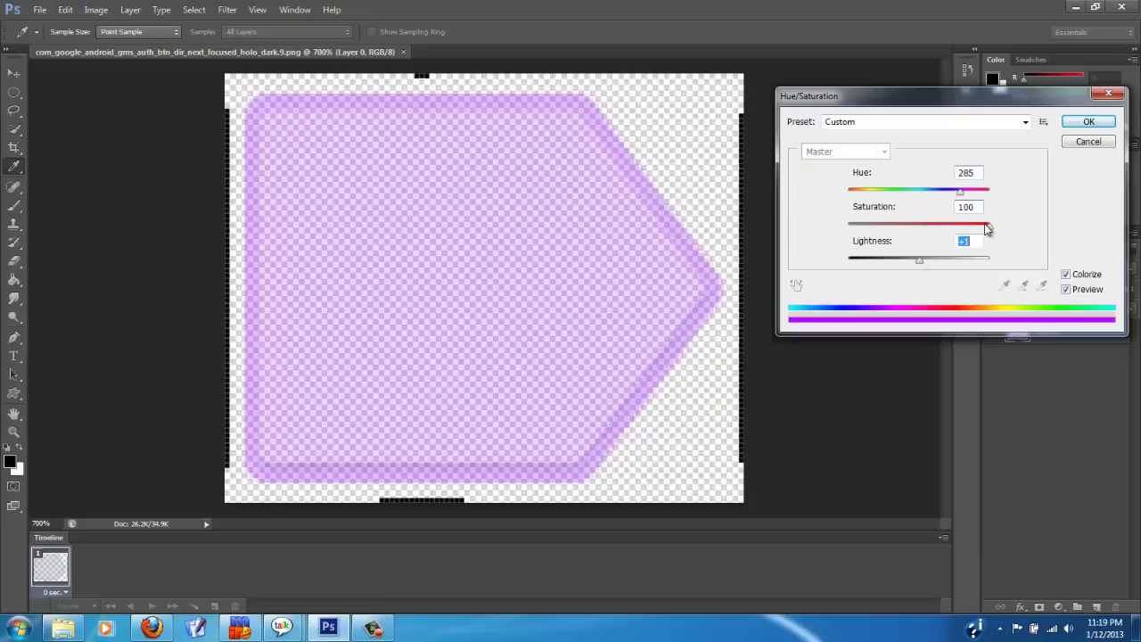
Try several hues on the colorized image, settle on green at hue 122, and apply the adjustment.
{"action": "left_click_drag", "start_coordinate": [962, 194], "coordinate": [924, 194]}
{"action": "left_click", "coordinate": [1067, 274]}
{"action": "left_click", "coordinate": [1070, 278]}
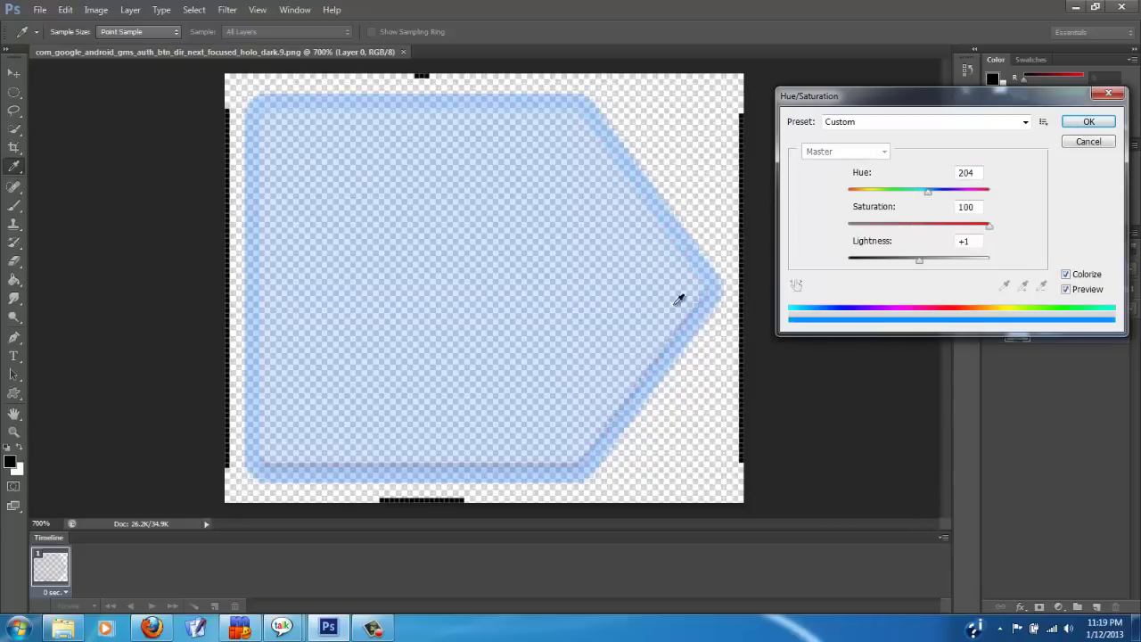
{"action": "mouse_move", "coordinate": [930, 199]}
{"action": "left_mouse_down"}
{"action": "mouse_move", "coordinate": [939, 200]}
{"action": "mouse_move", "coordinate": [911, 199]}
{"action": "left_mouse_up"}
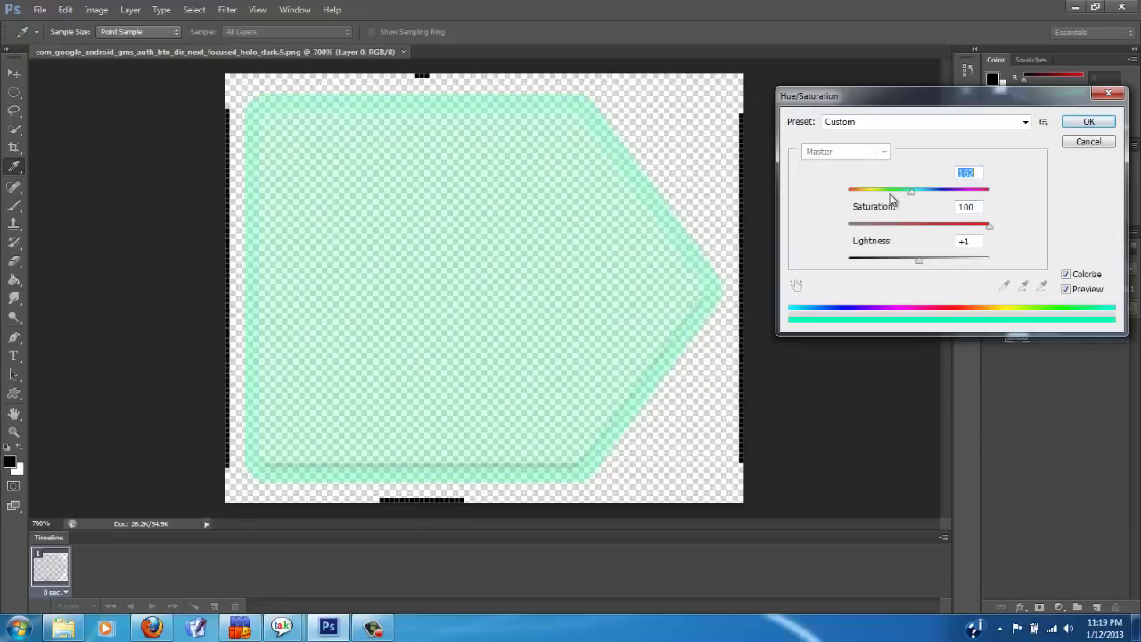
{"action": "left_click_drag", "start_coordinate": [896, 197], "coordinate": [845, 198]}
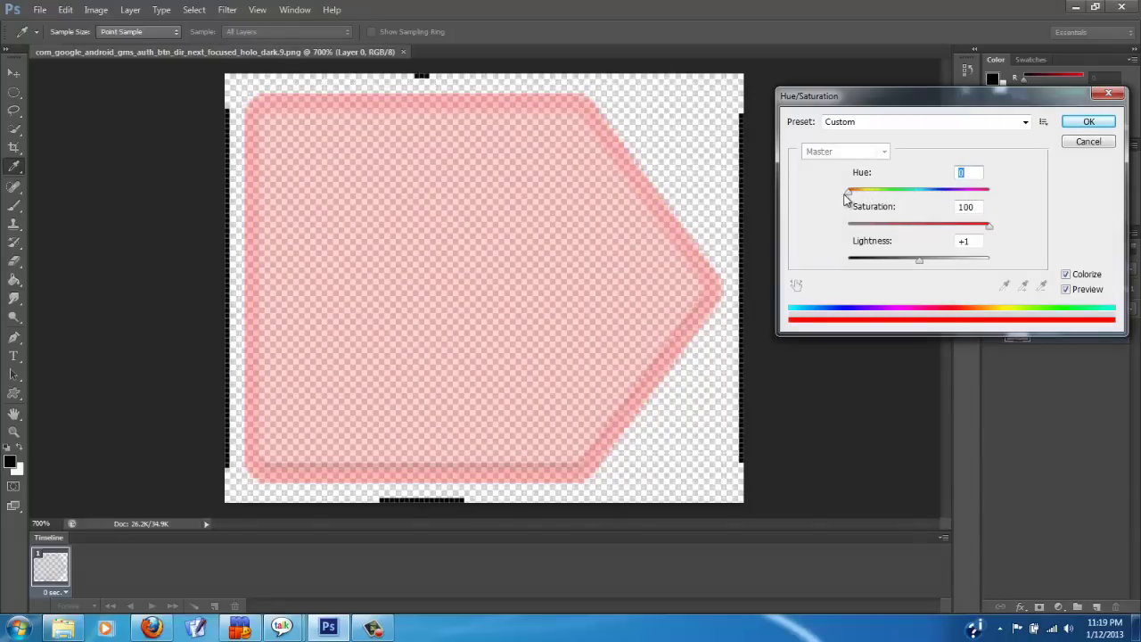
{"action": "left_click", "coordinate": [900, 191]}
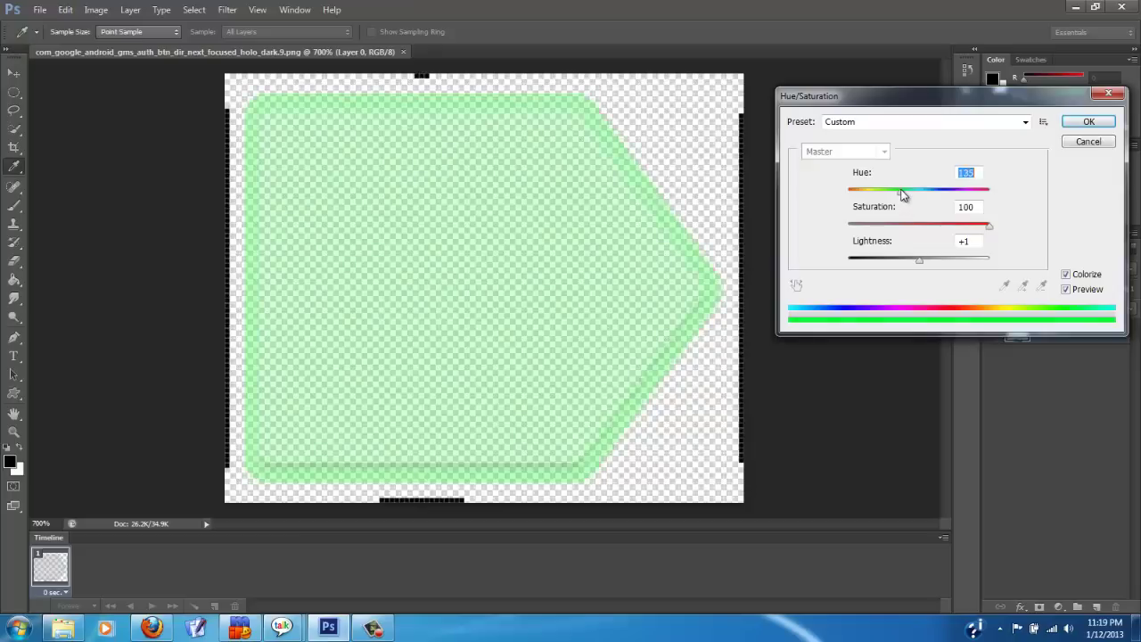
{"action": "mouse_move", "coordinate": [902, 191]}
{"action": "left_mouse_down"}
{"action": "mouse_move", "coordinate": [886, 190]}
{"action": "mouse_move", "coordinate": [896, 189]}
{"action": "left_mouse_up"}
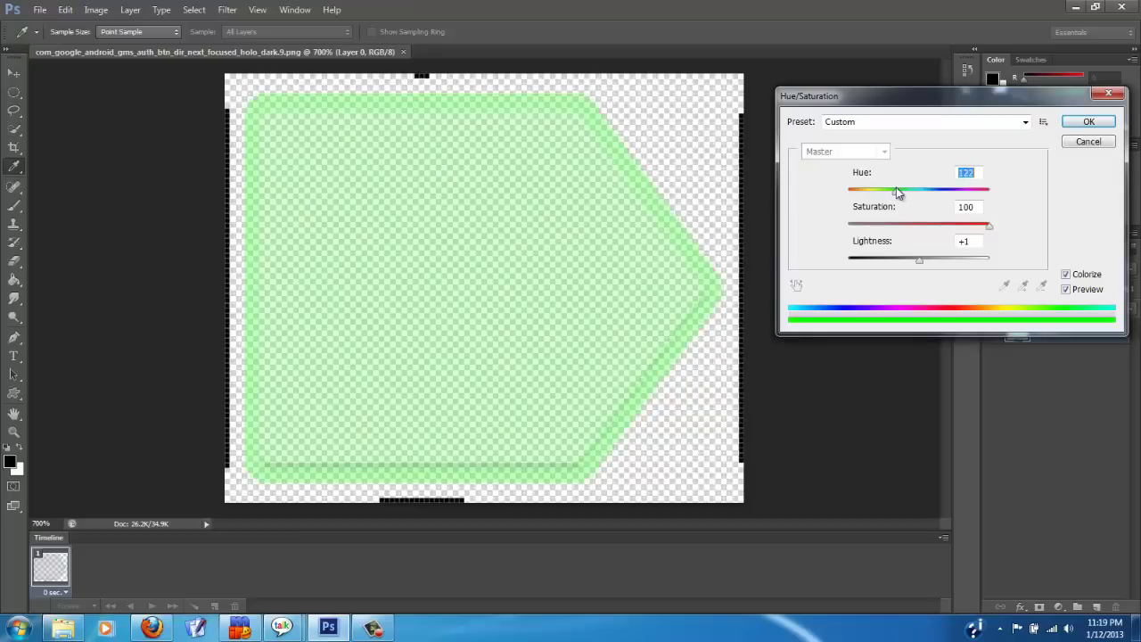
{"action": "left_click", "coordinate": [1089, 119]}
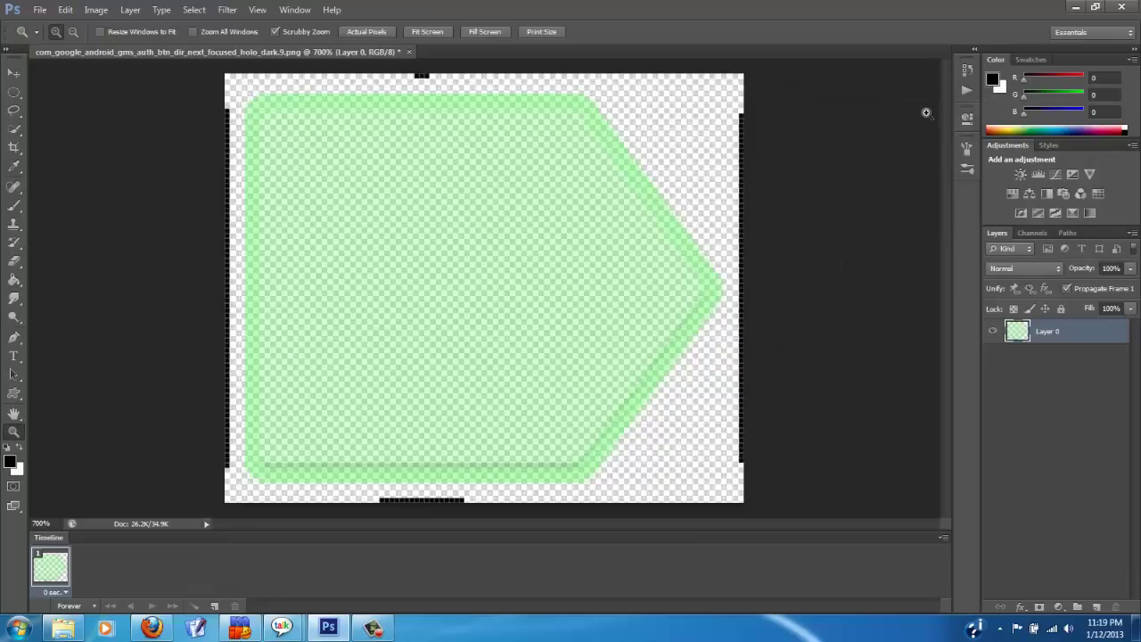
Undo the green Hue/Saturation adjustment.
{"action": "left_click", "coordinate": [77, 12]}
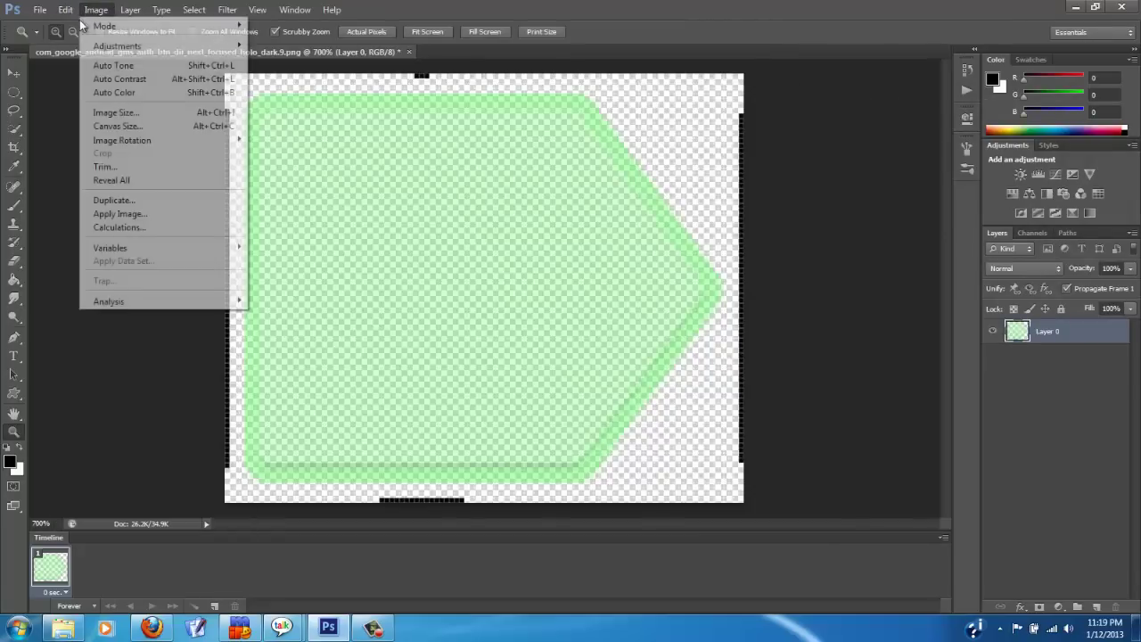
{"action": "left_click", "coordinate": [74, 25]}
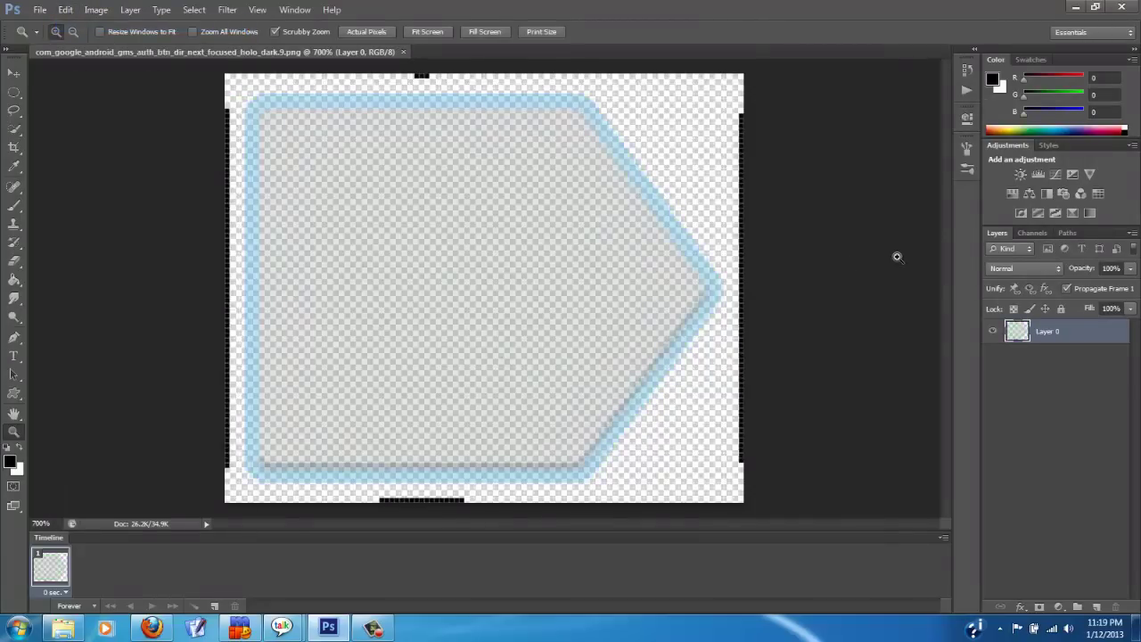
Create a new action named green in the Default Actions set and start recording it.
{"action": "left_click", "coordinate": [975, 52]}
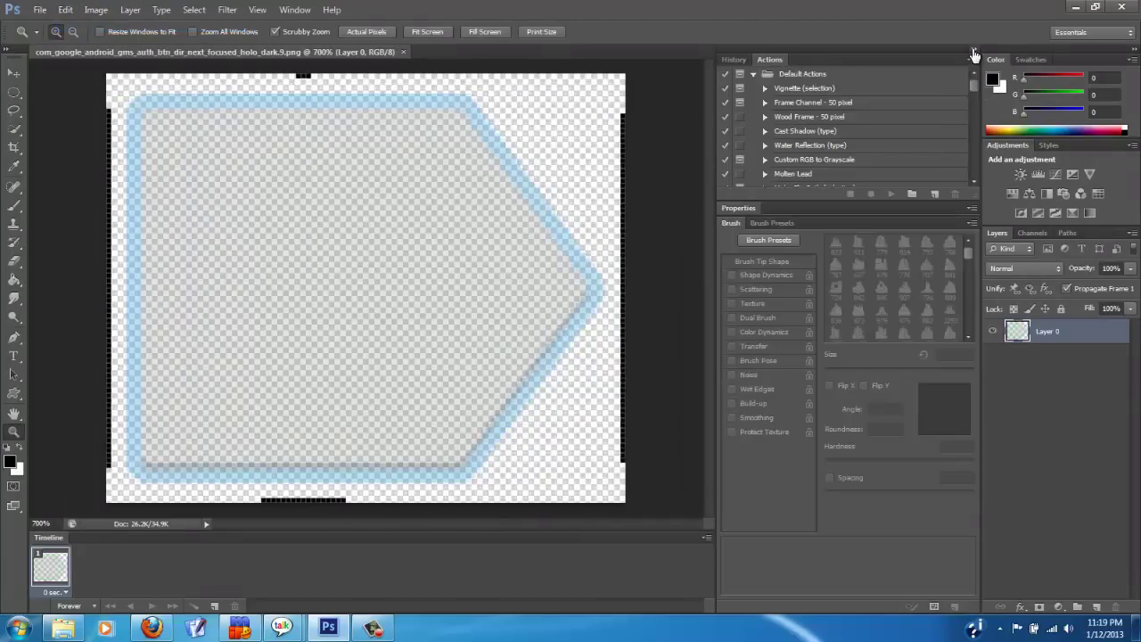
{"action": "left_click", "coordinate": [934, 193]}
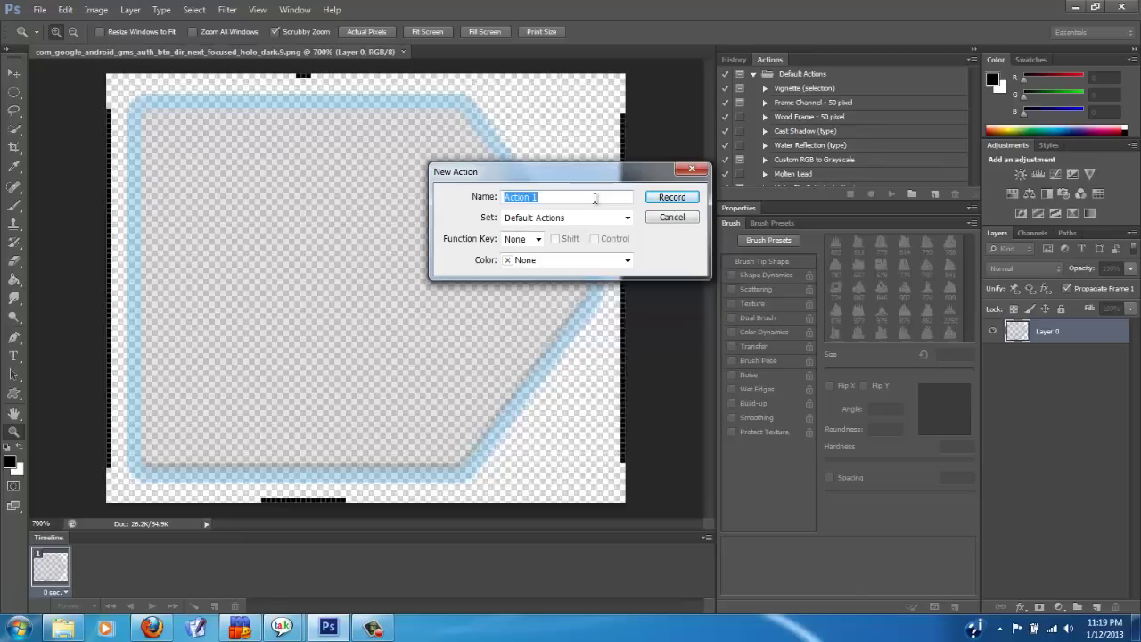
{"action": "type", "text": "green"}
{"action": "key", "text": "Return"}
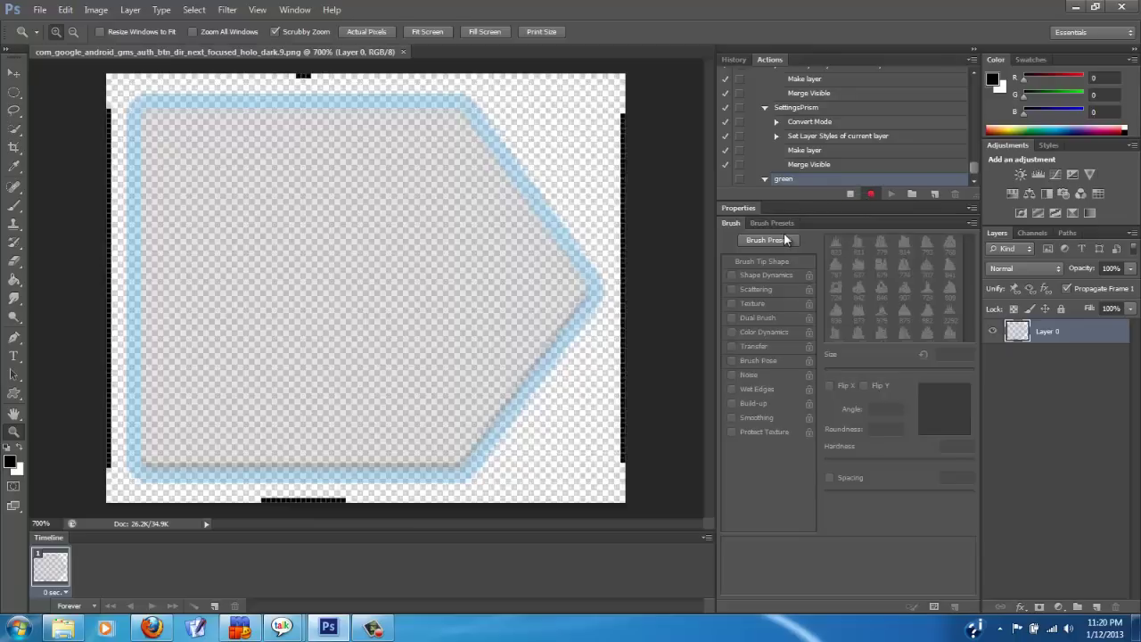
Record a colorizing Hue/Saturation adjustment with hue 133 and saturation 98, fine-tuning the lightness slightly before applying it.
{"action": "left_click", "coordinate": [96, 9]}
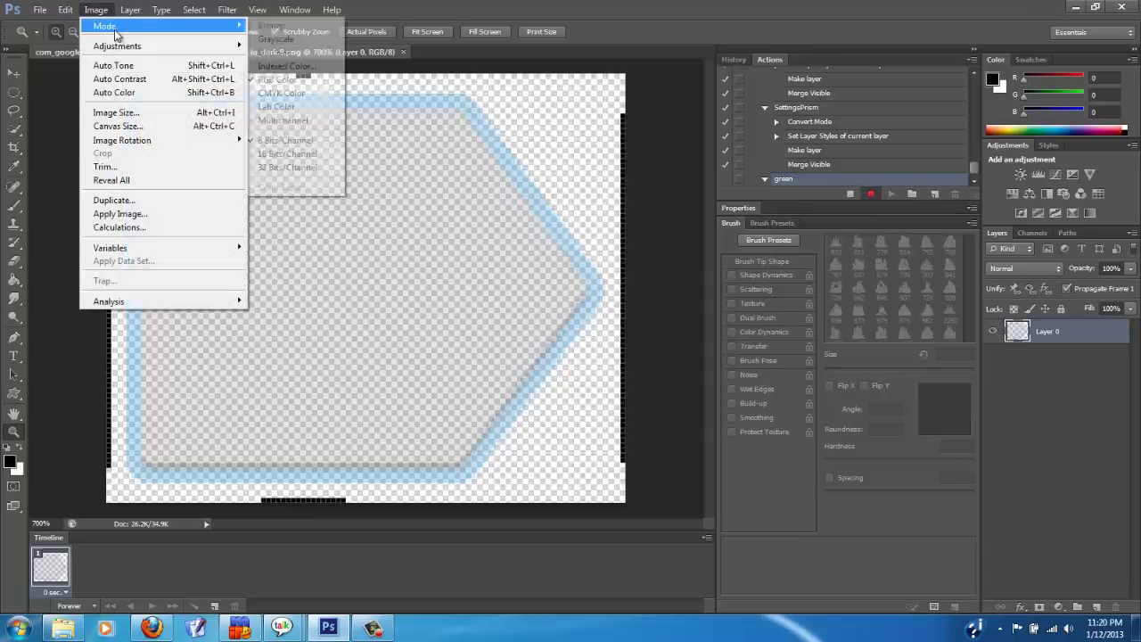
{"action": "mouse_move", "coordinate": [116, 46]}
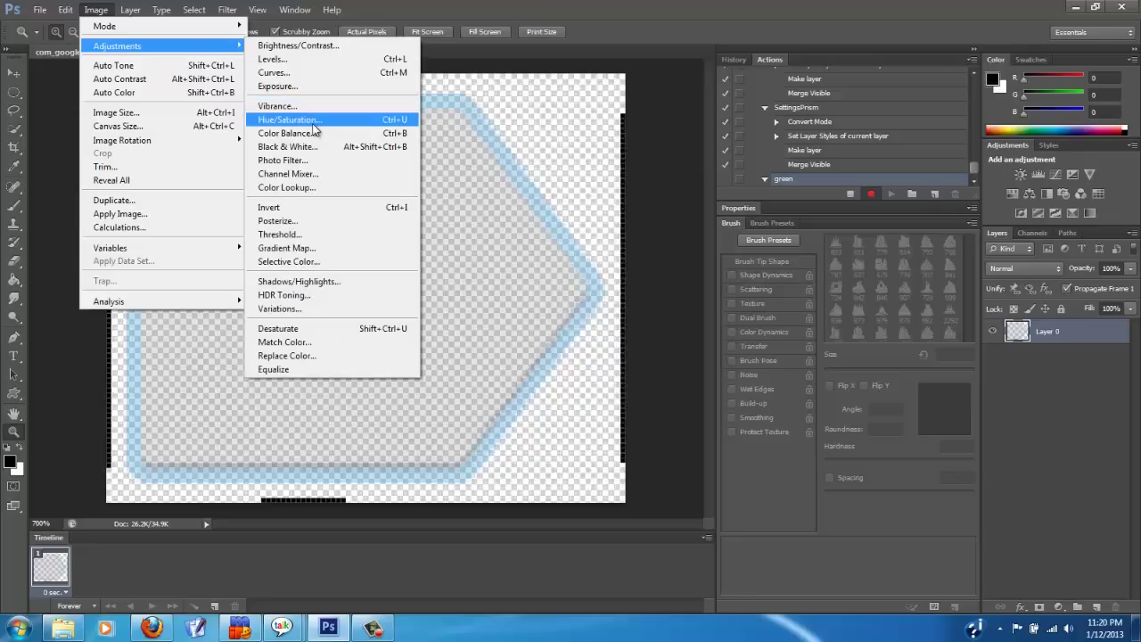
{"action": "left_click", "coordinate": [383, 117]}
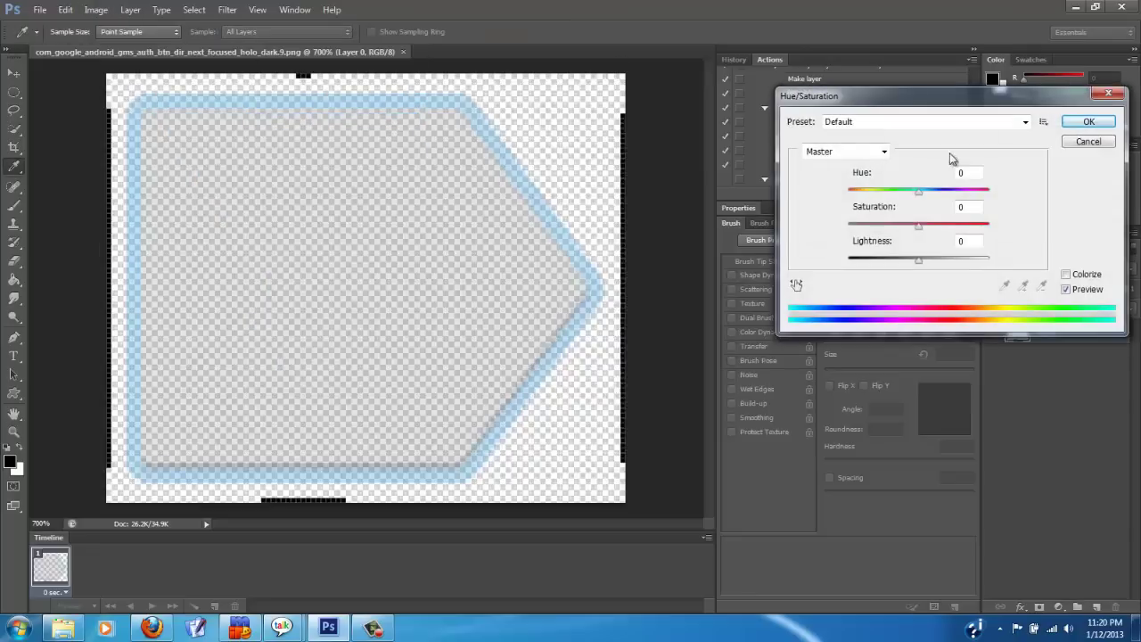
{"action": "left_click", "coordinate": [1067, 274]}
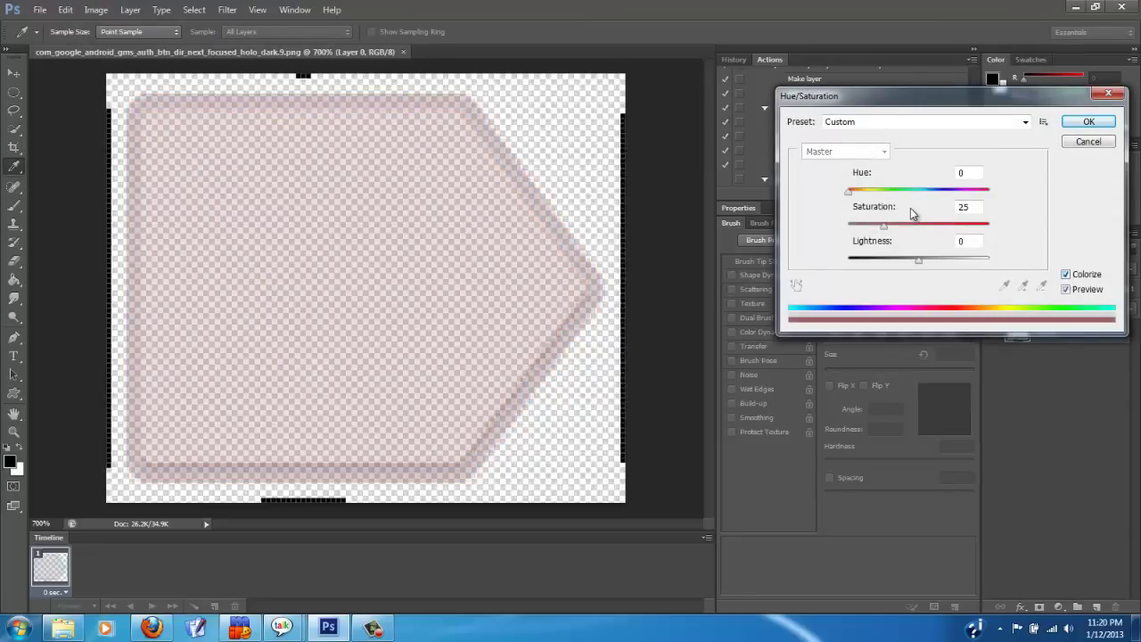
{"action": "left_click_drag", "start_coordinate": [891, 193], "coordinate": [987, 229]}
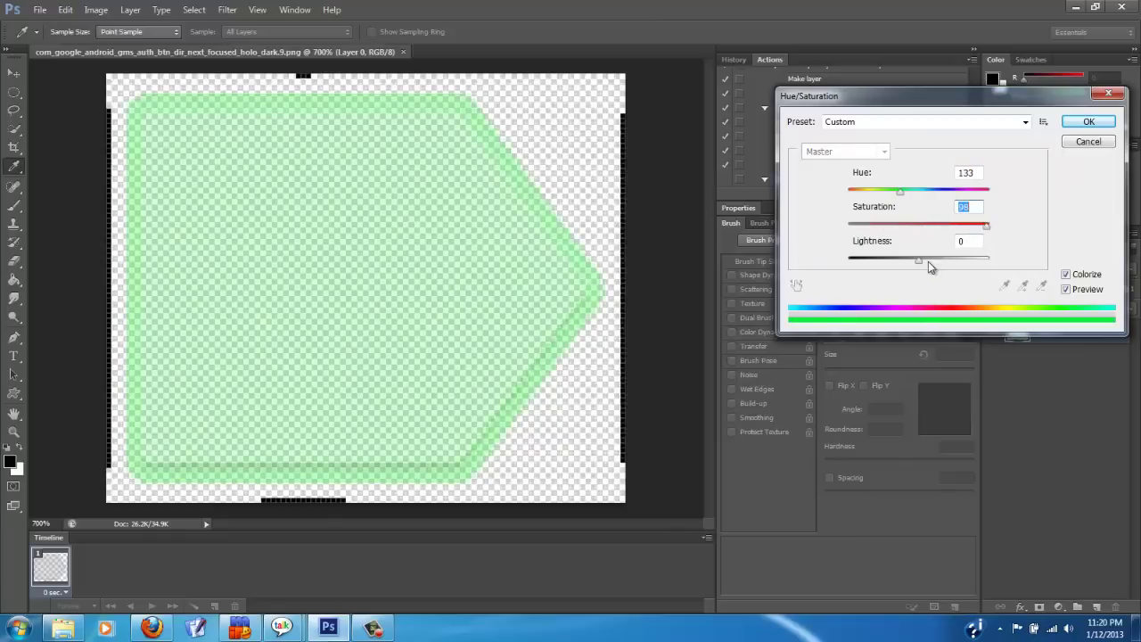
{"action": "mouse_move", "coordinate": [920, 265]}
{"action": "left_mouse_down"}
{"action": "mouse_move", "coordinate": [932, 263]}
{"action": "mouse_move", "coordinate": [916, 263]}
{"action": "left_mouse_up"}
{"action": "left_click", "coordinate": [1091, 122]}
{"action": "key", "text": "z"}
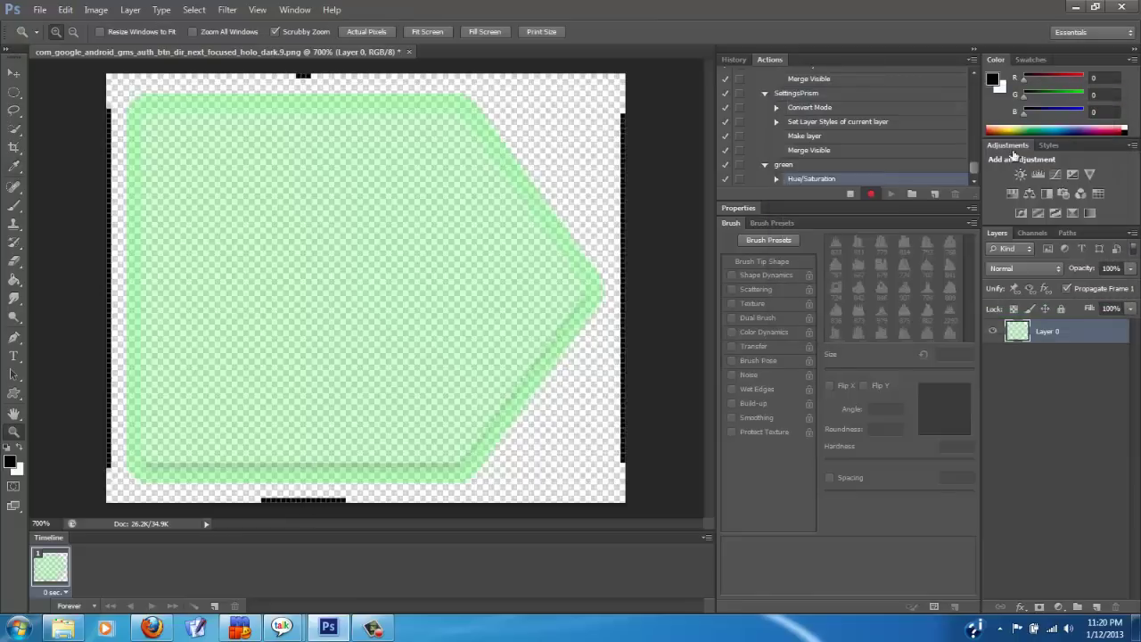
Add a new empty layer with default settings and merge it with the image using Merge Visible.
{"action": "left_click", "coordinate": [133, 10]}
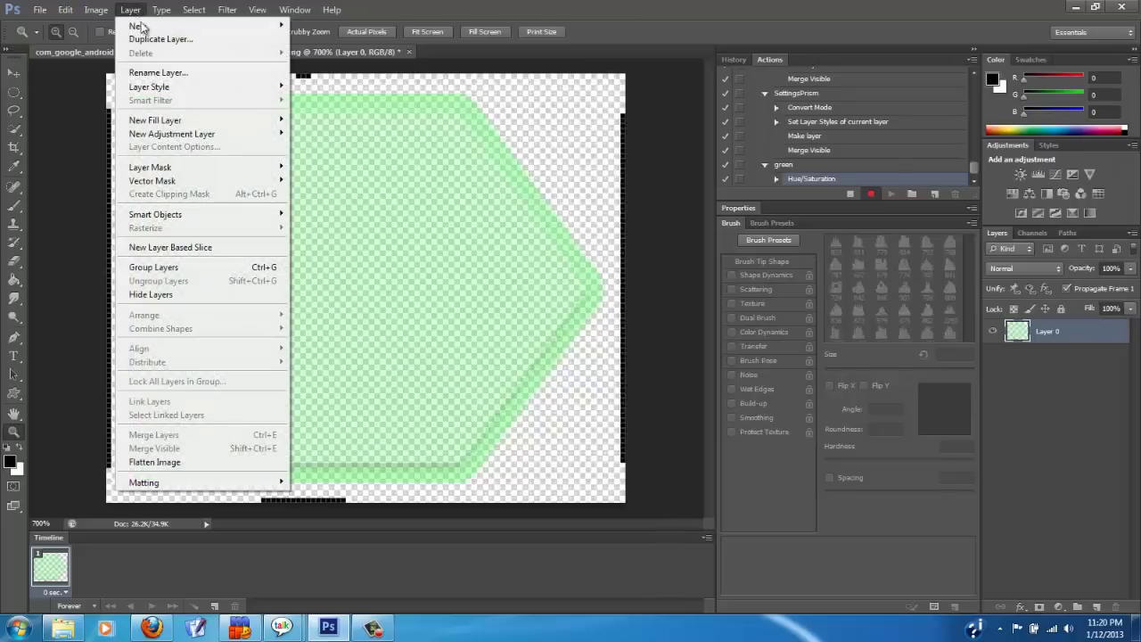
{"action": "mouse_move", "coordinate": [142, 26]}
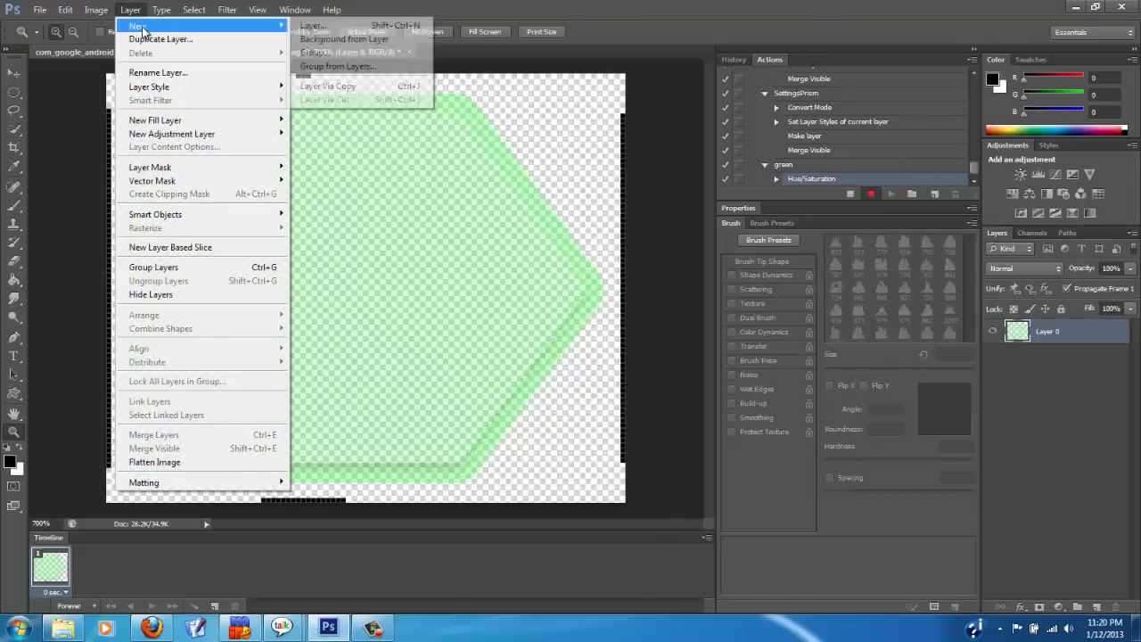
{"action": "left_click", "coordinate": [363, 27]}
{"action": "left_click", "coordinate": [680, 199]}
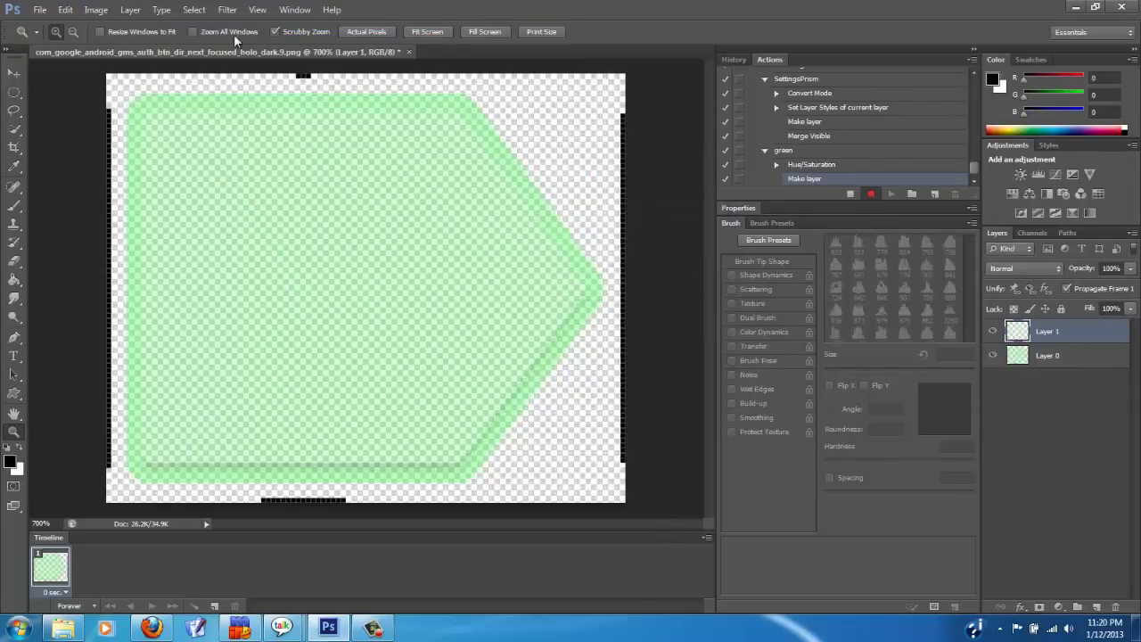
{"action": "left_click", "coordinate": [130, 10]}
{"action": "mouse_move", "coordinate": [130, 9]}
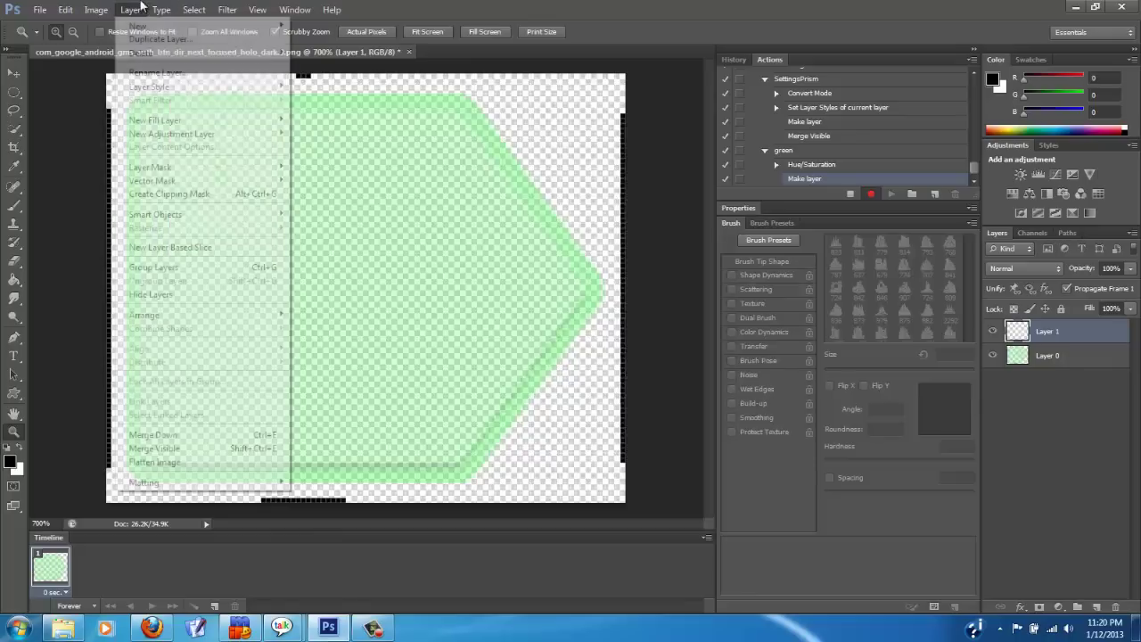
{"action": "left_click", "coordinate": [242, 448]}
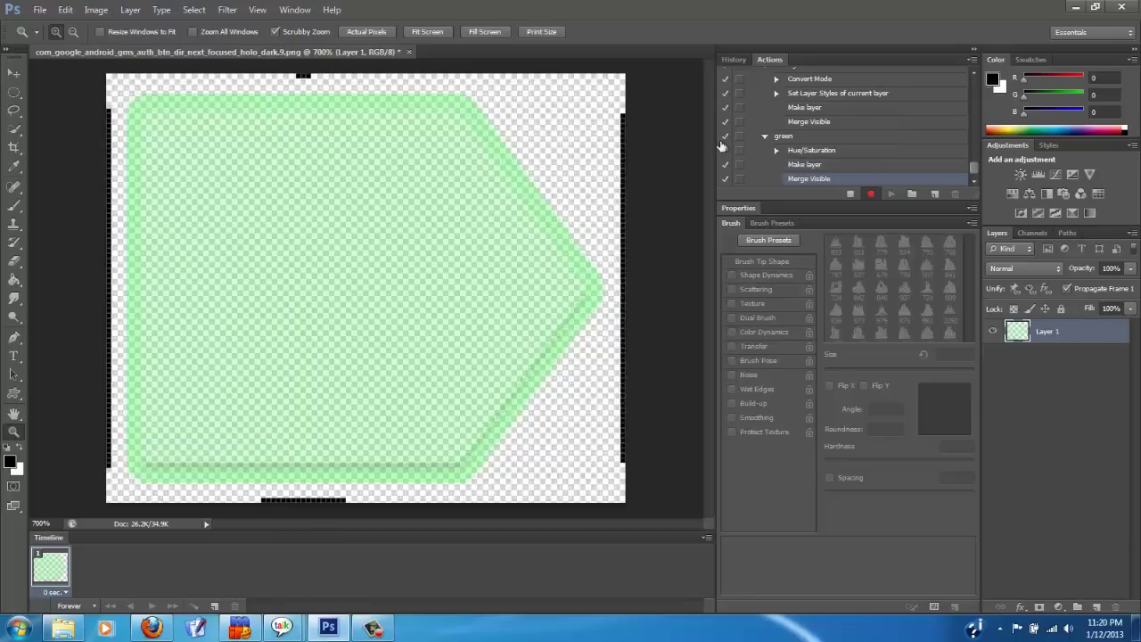
Stop recording the green action and close the button image without saving its changes.
{"action": "left_click", "coordinate": [850, 194]}
{"action": "left_click", "coordinate": [409, 51]}
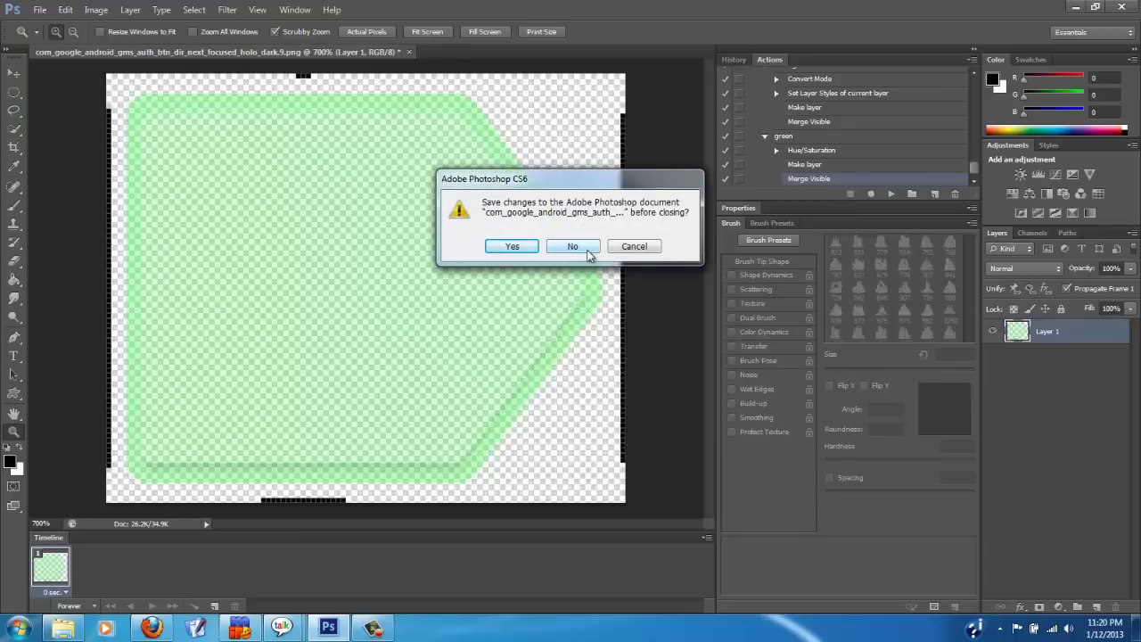
{"action": "left_click", "coordinate": [573, 247]}
Start a Batch run with the green action and browse into Local Disk (C:) for the source folder.
{"action": "left_click", "coordinate": [65, 10]}
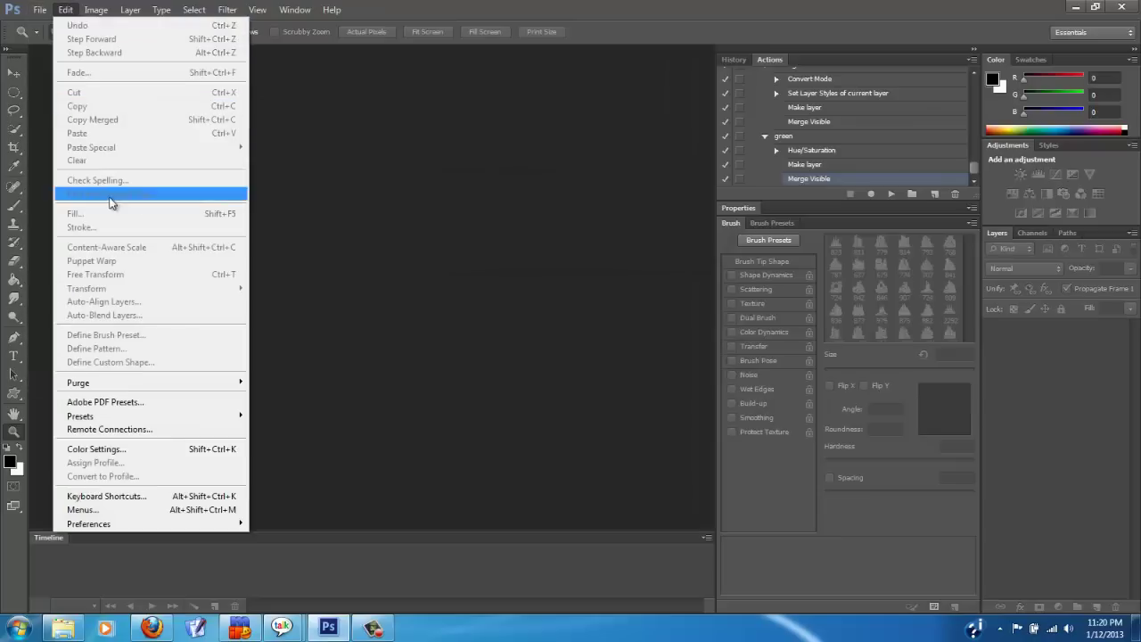
{"action": "mouse_move", "coordinate": [118, 295]}
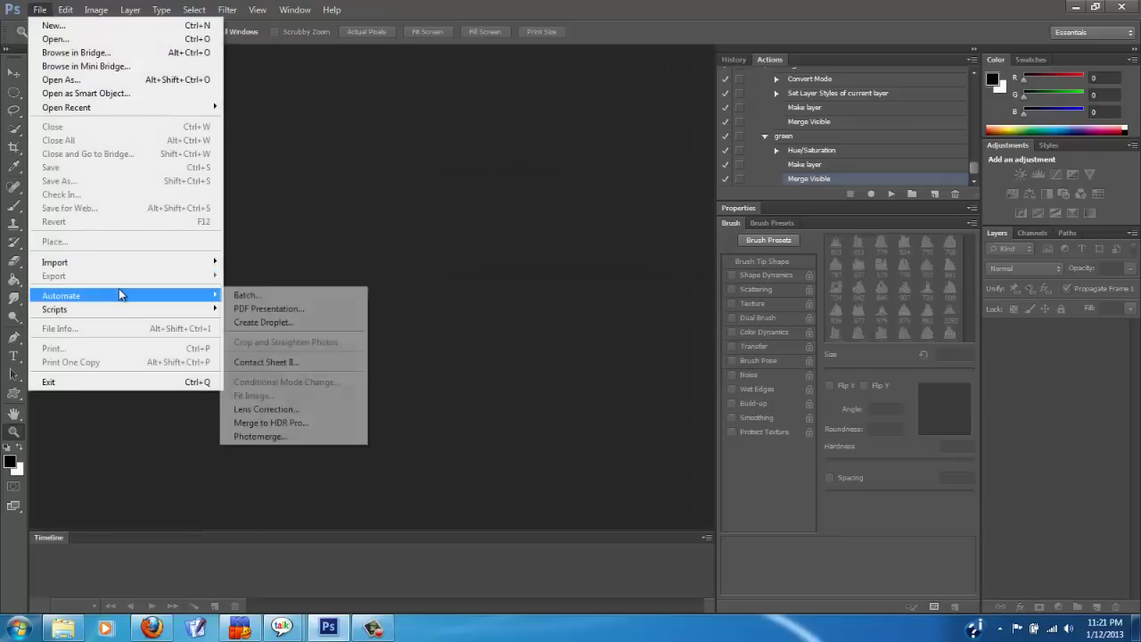
{"action": "left_click", "coordinate": [301, 294]}
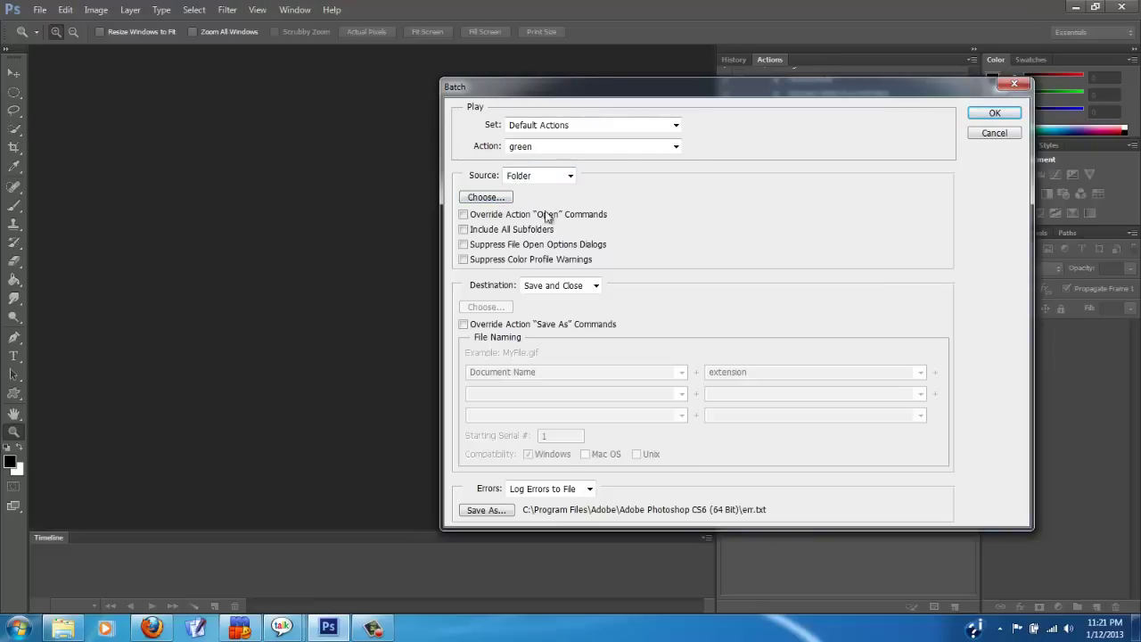
{"action": "left_click", "coordinate": [490, 198]}
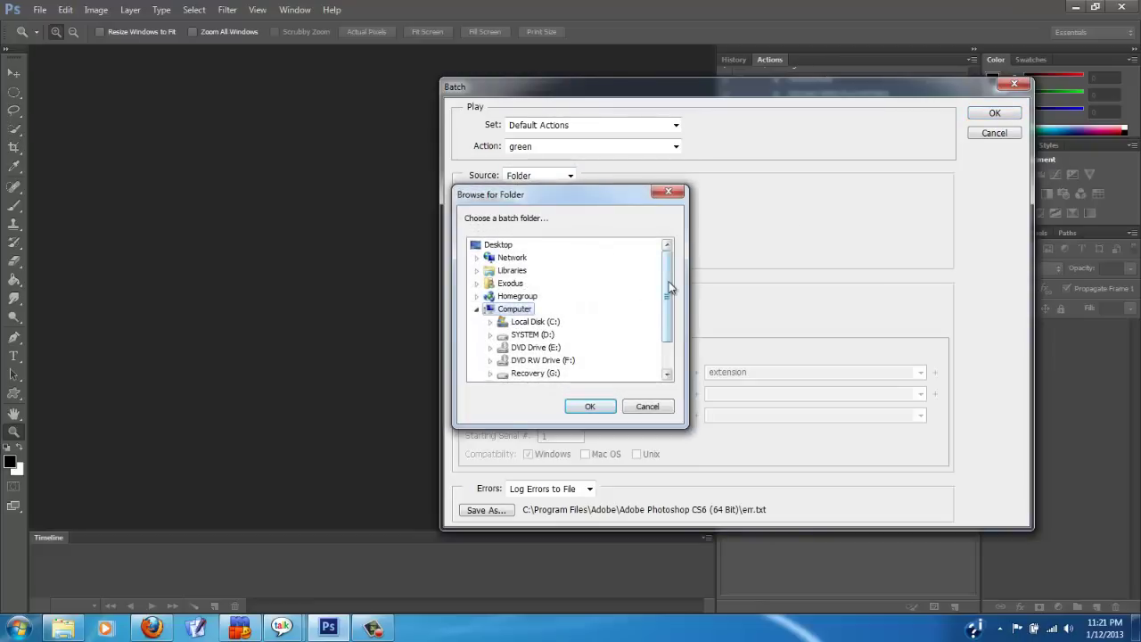
{"action": "left_click", "coordinate": [502, 284]}
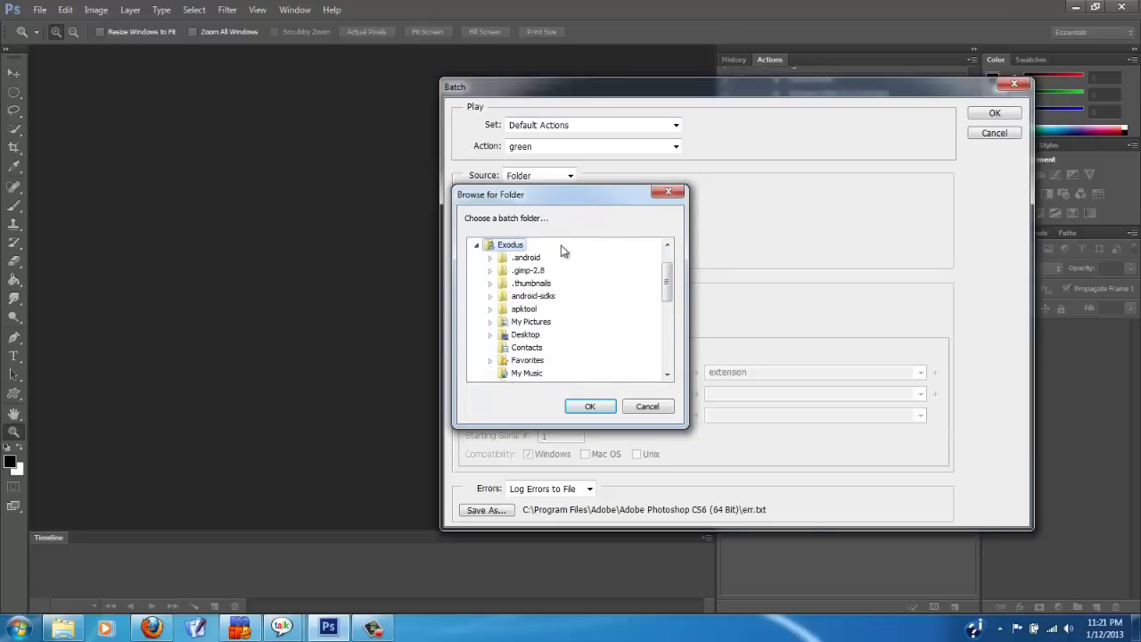
{"action": "double_click", "coordinate": [516, 247]}
{"action": "left_click", "coordinate": [515, 272]}
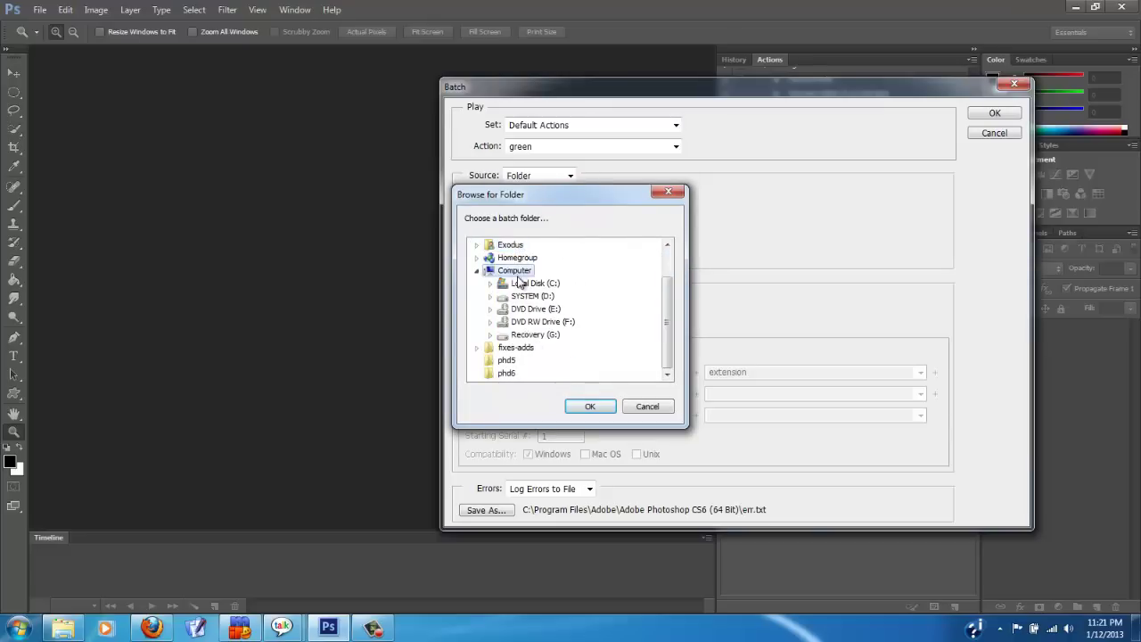
{"action": "double_click", "coordinate": [528, 283]}
{"action": "double_click", "coordinate": [543, 283]}
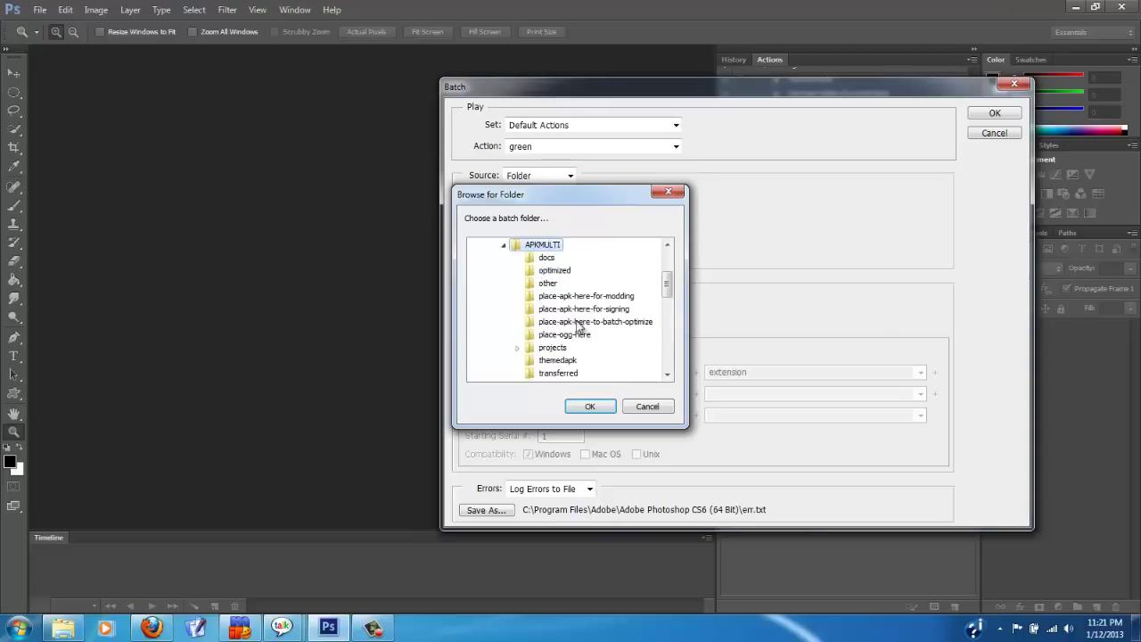
{"action": "double_click", "coordinate": [552, 349]}
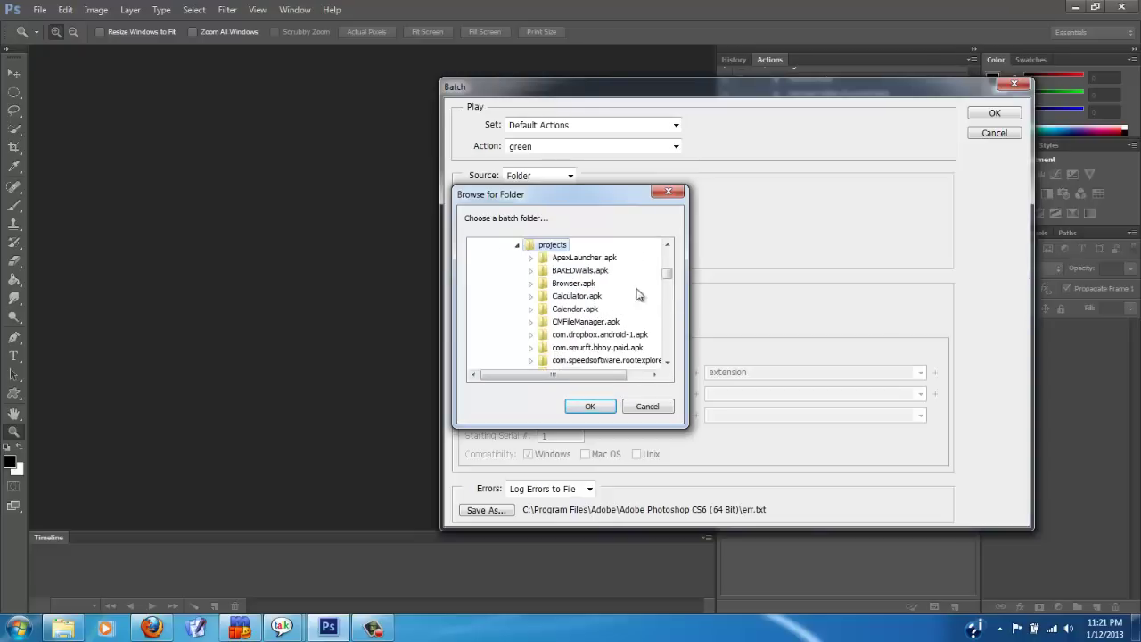
{"action": "mouse_move", "coordinate": [669, 275]}
{"action": "left_mouse_down"}
{"action": "mouse_move", "coordinate": [670, 285]}
{"action": "mouse_move", "coordinate": [670, 275]}
{"action": "left_mouse_up"}
{"action": "double_click", "coordinate": [553, 286]}
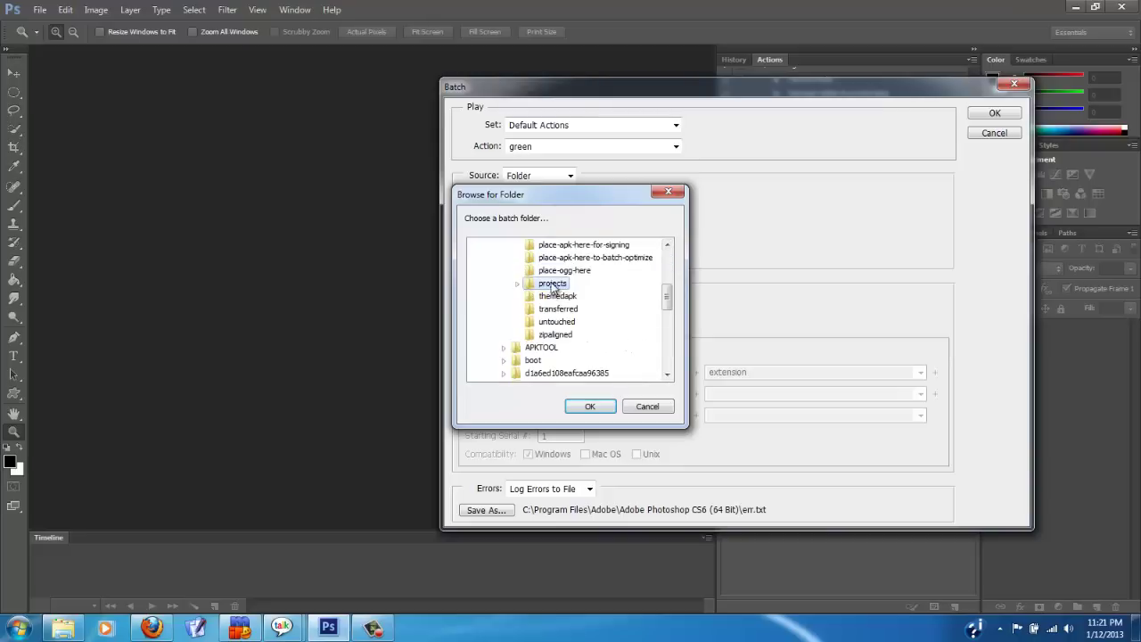
Set the batch source folder to C:\APKTOOL\gmscore\res\drawable-hdpi and run the batch.
{"action": "double_click", "coordinate": [543, 349]}
{"action": "scroll", "coordinate": [639, 345], "scroll_direction": "down", "scroll_amount": 1}
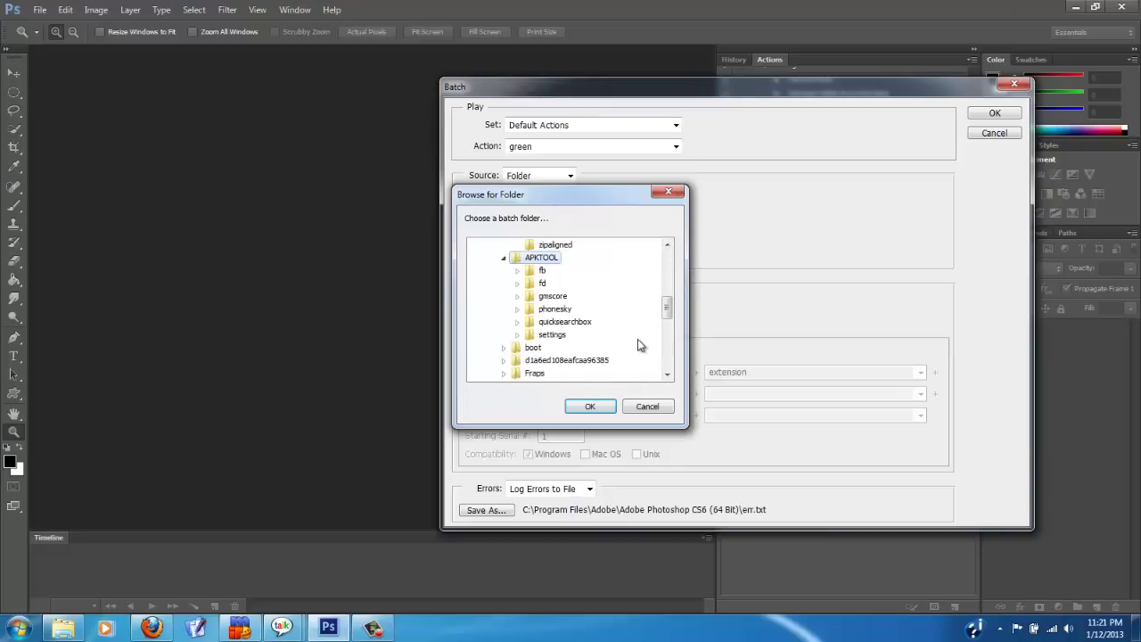
{"action": "double_click", "coordinate": [559, 297]}
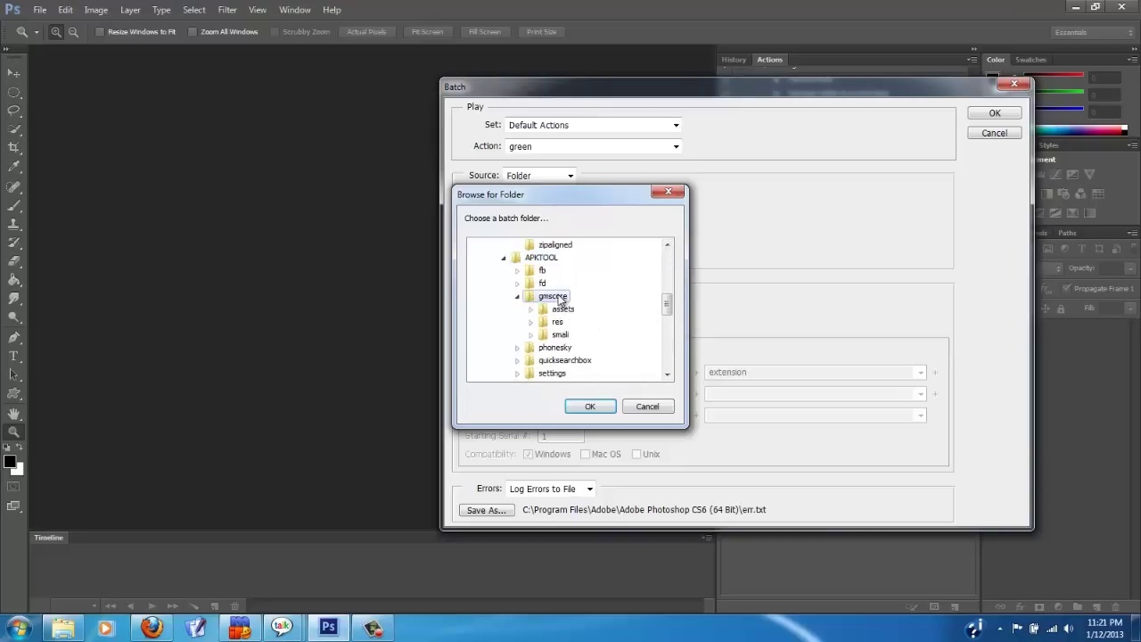
{"action": "double_click", "coordinate": [561, 322]}
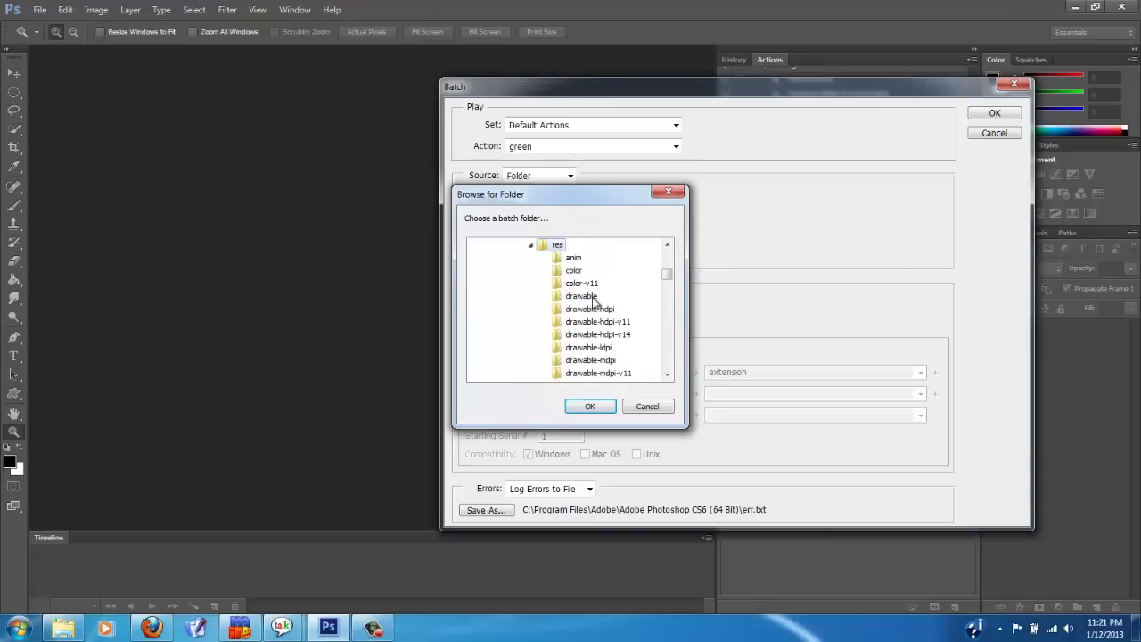
{"action": "left_click", "coordinate": [594, 309]}
{"action": "left_click", "coordinate": [589, 405]}
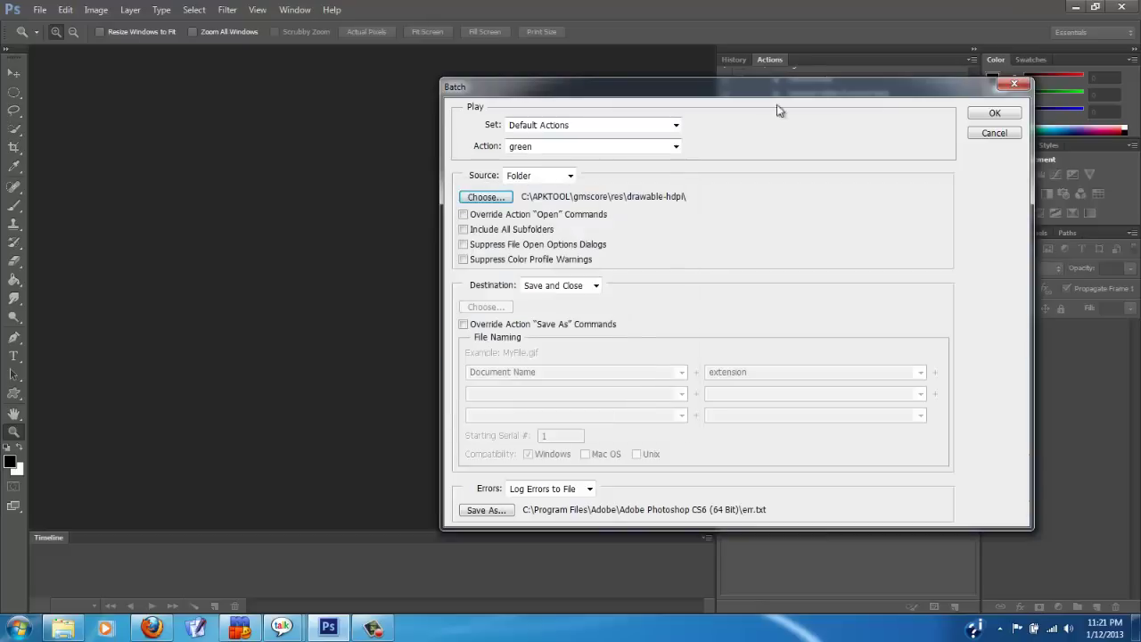
{"action": "left_click", "coordinate": [1009, 114]}
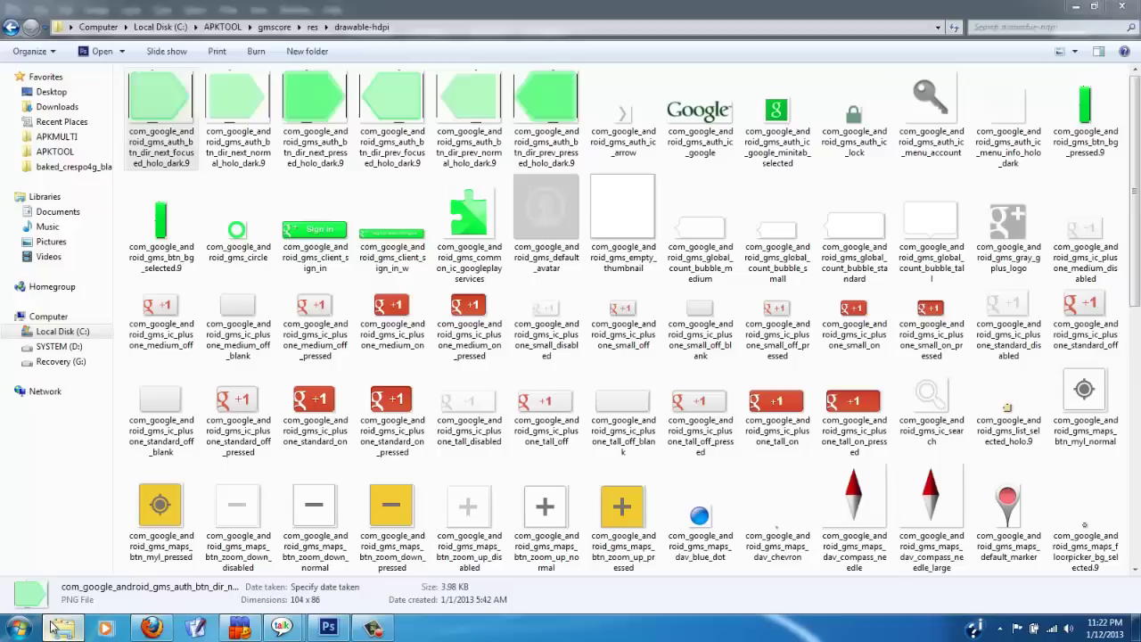
Look through the image thumbnails in the drawable-hdpi folder in Windows Explorer to check the batch recoloring.
{"action": "left_click", "coordinate": [196, 139]}
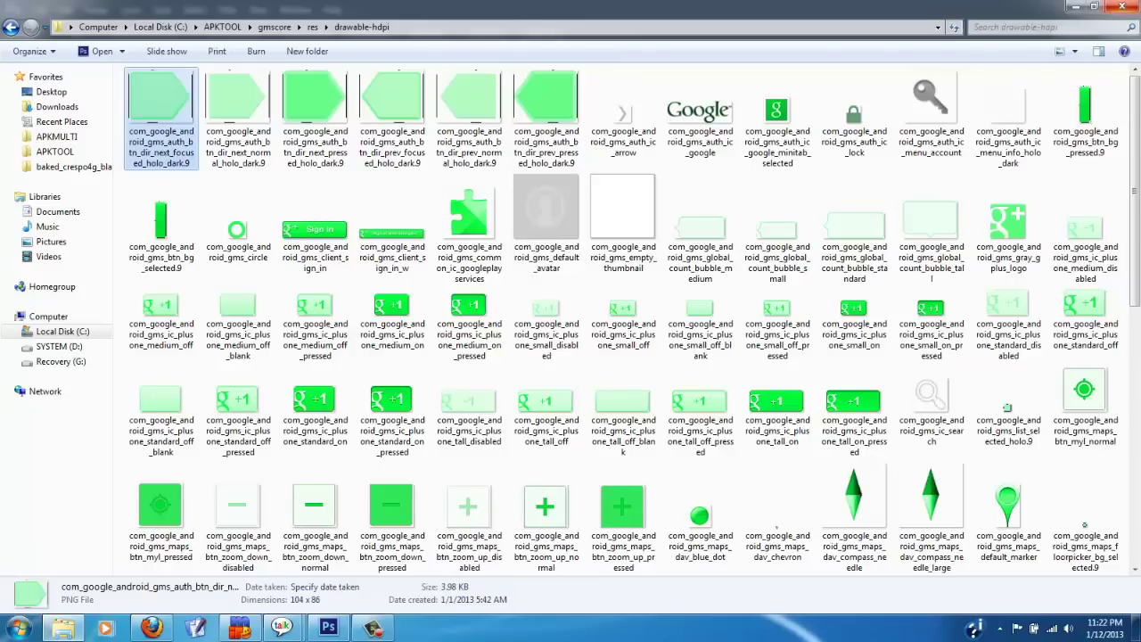
{"action": "left_click_drag", "start_coordinate": [1134, 100], "coordinate": [1106, 305]}
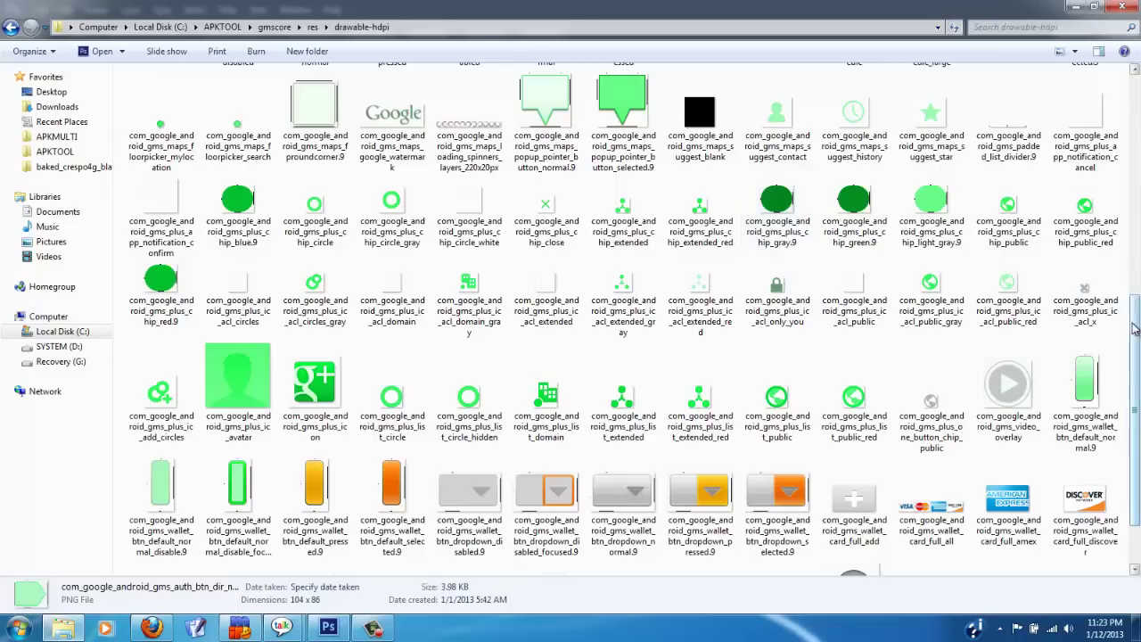
{"action": "scroll", "coordinate": [990, 321], "scroll_direction": "down", "scroll_amount": 1}
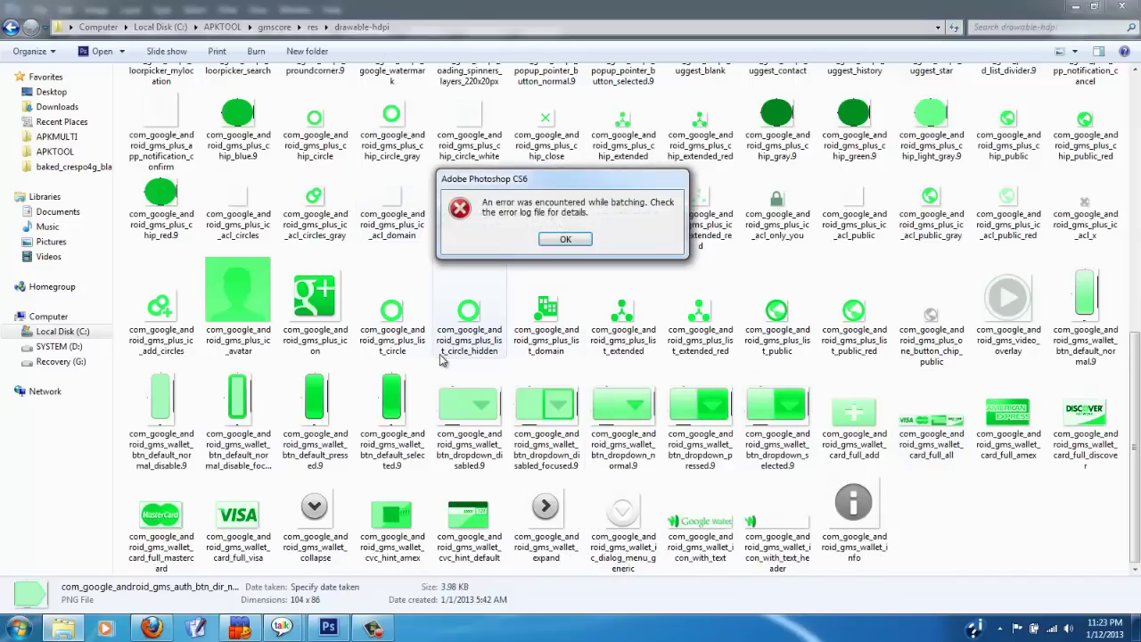
Dismiss the batch error and close all open images in Photoshop without saving any changes.
{"action": "left_click", "coordinate": [561, 241]}
{"action": "left_click", "coordinate": [41, 10]}
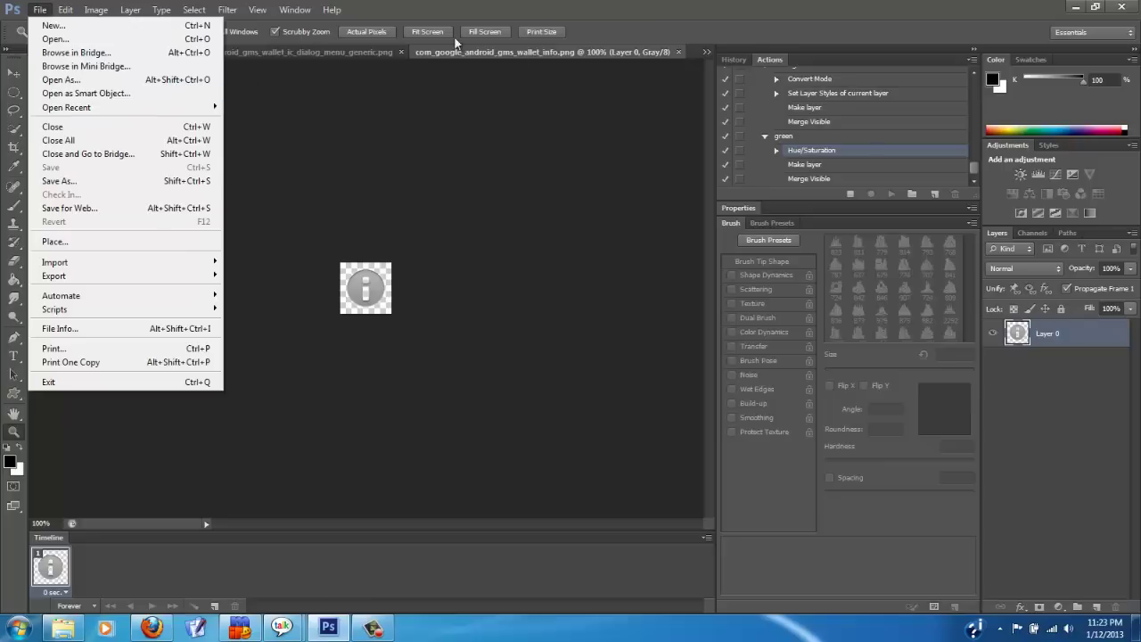
{"action": "left_click", "coordinate": [125, 140]}
{"action": "left_click", "coordinate": [458, 271]}
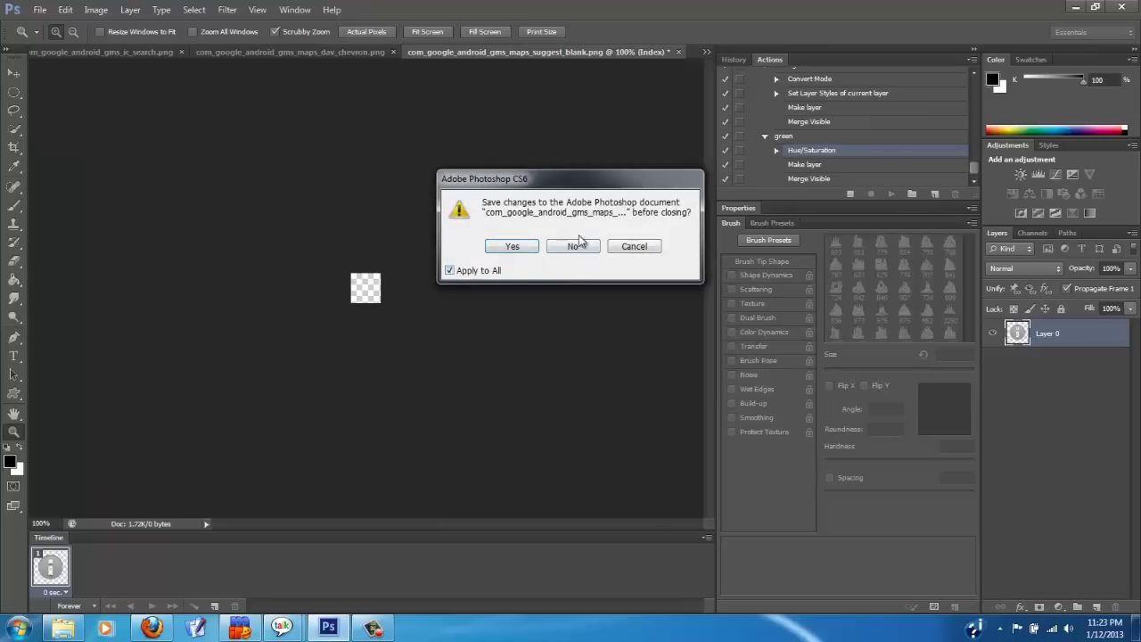
{"action": "left_click", "coordinate": [576, 245]}
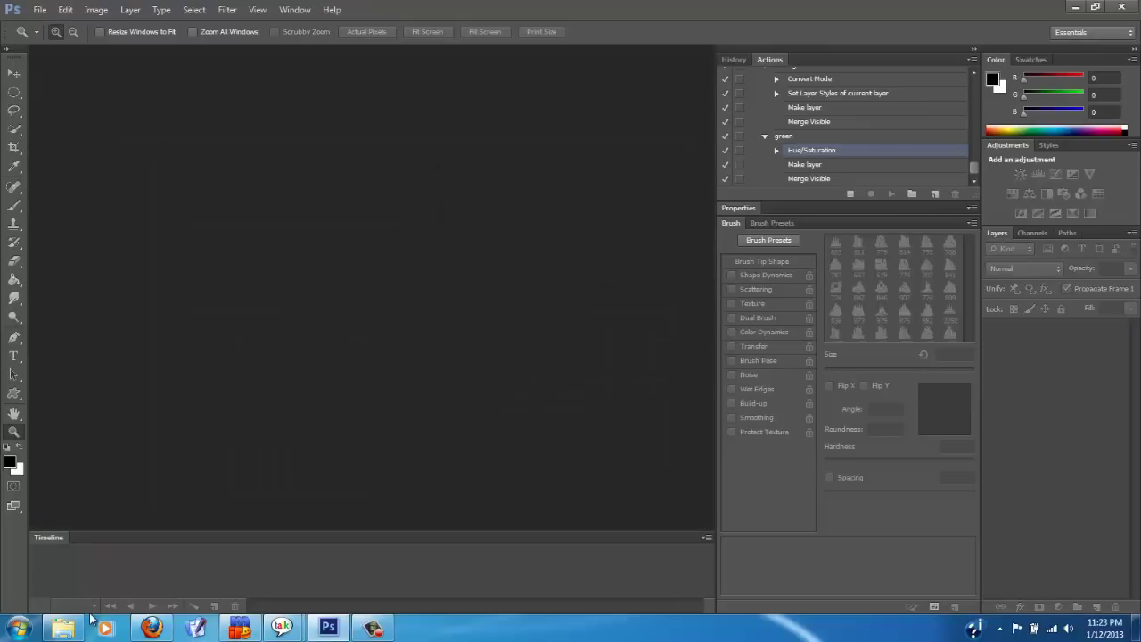
Open com_google_android_gms_auth_btn_dir_prev_pressed_holo_dark.9.png in Photoshop from the drawable-hdpi folder and enlarge it to 400%.
{"action": "left_click", "coordinate": [65, 627]}
{"action": "scroll", "coordinate": [624, 321], "scroll_direction": "up", "scroll_amount": 5}
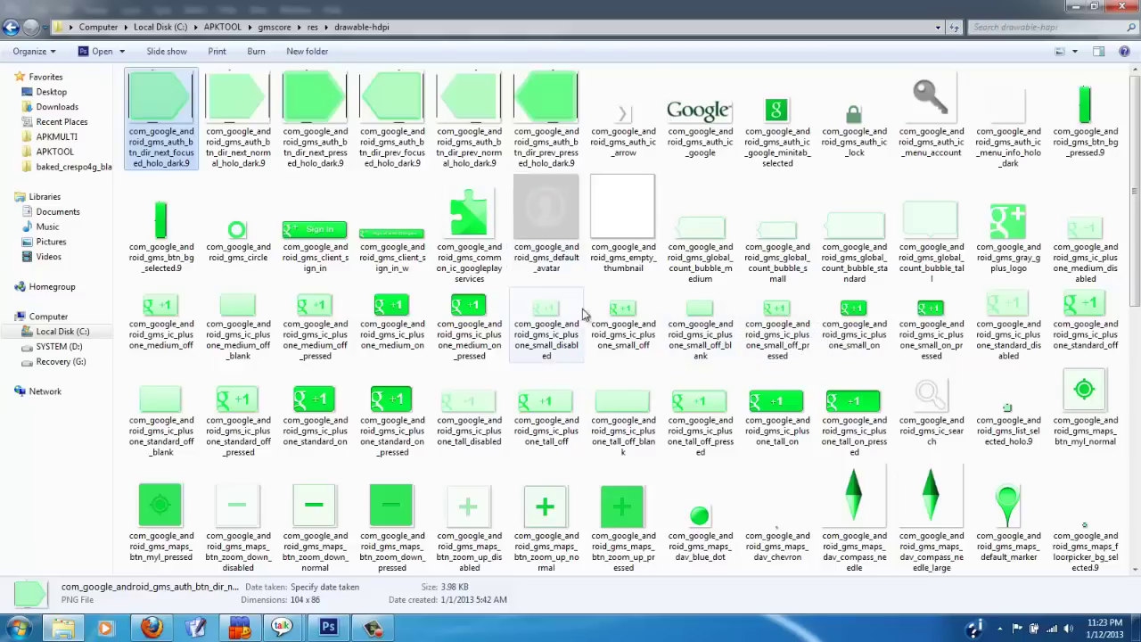
{"action": "left_click", "coordinate": [535, 115]}
{"action": "double_click", "coordinate": [533, 112]}
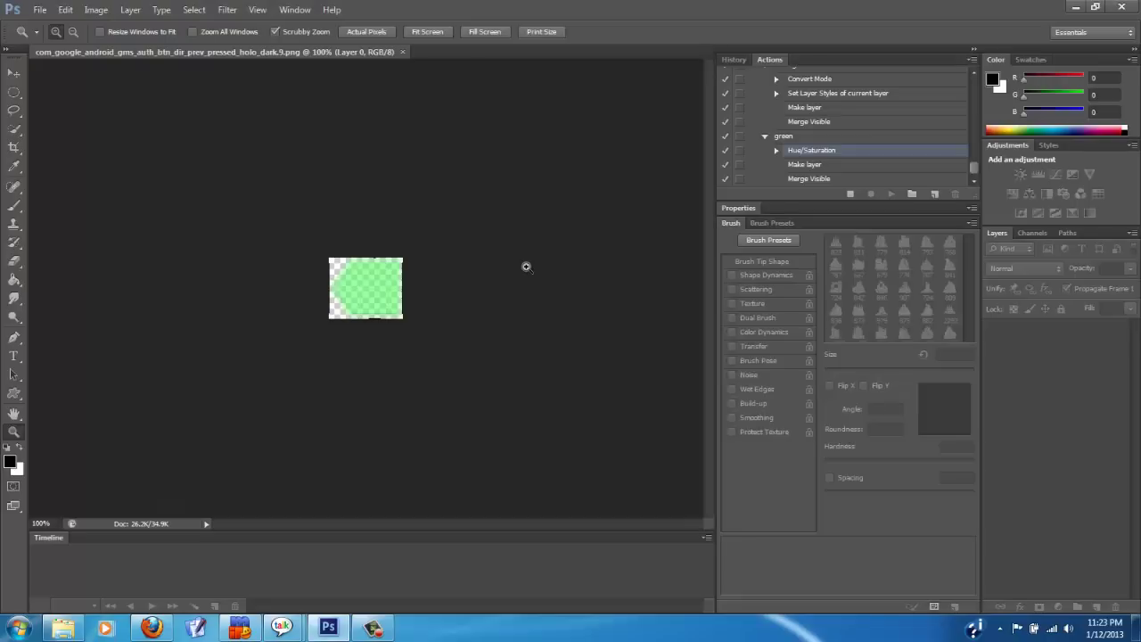
{"action": "left_click", "coordinate": [339, 364]}
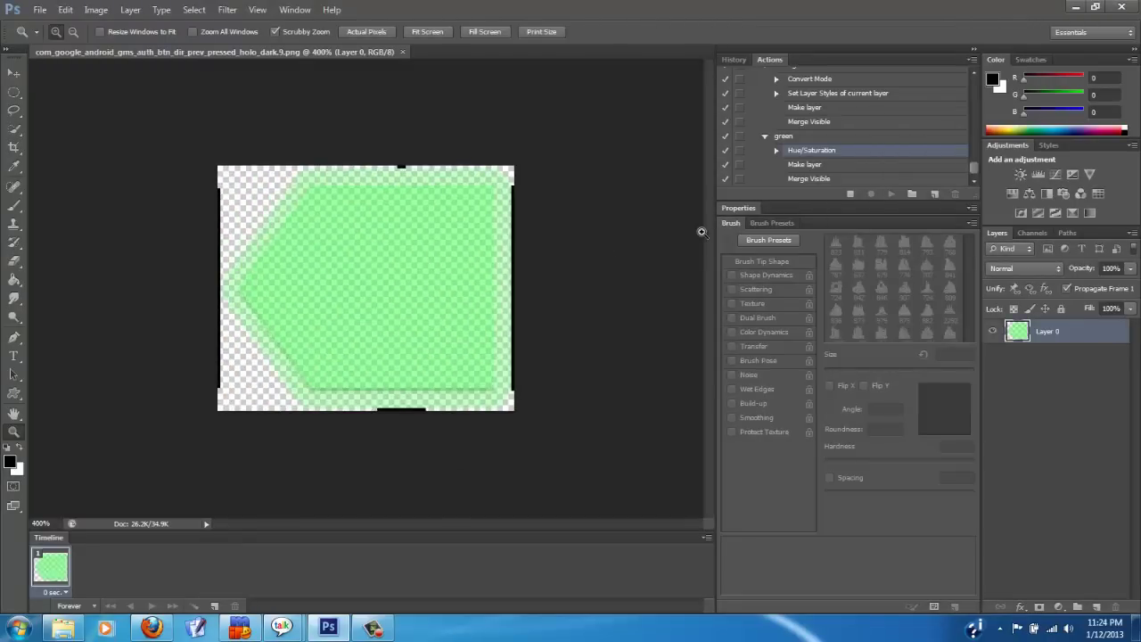
Create a new action named grad1 in the Default Actions set and start recording it.
{"action": "left_click", "coordinate": [934, 196]}
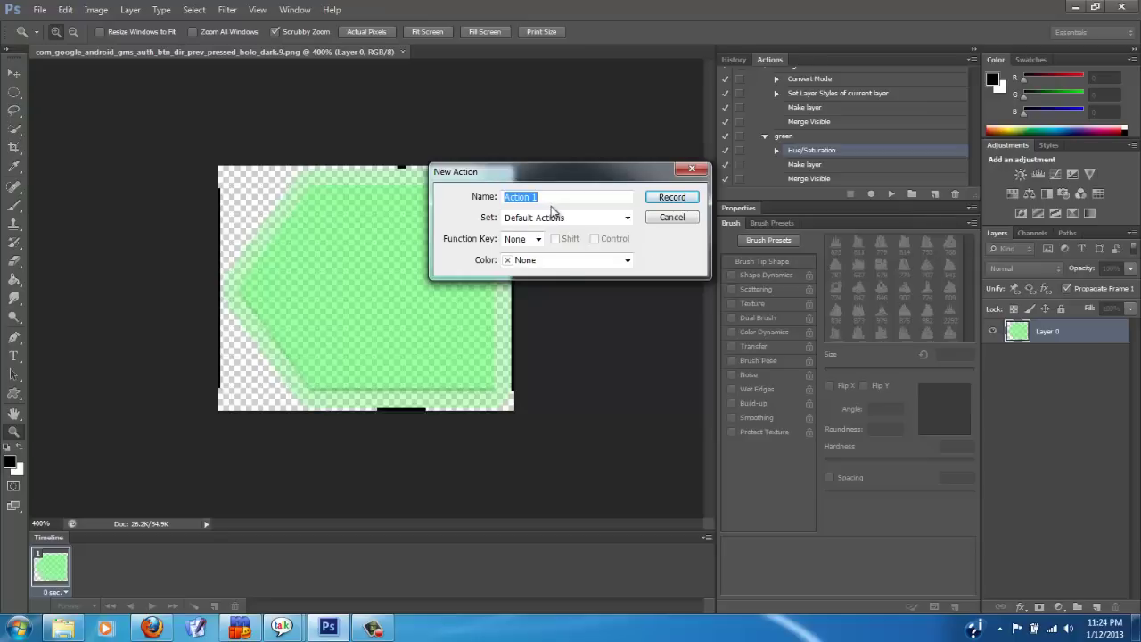
{"action": "type", "text": "grad1"}
{"action": "key", "text": "Return"}
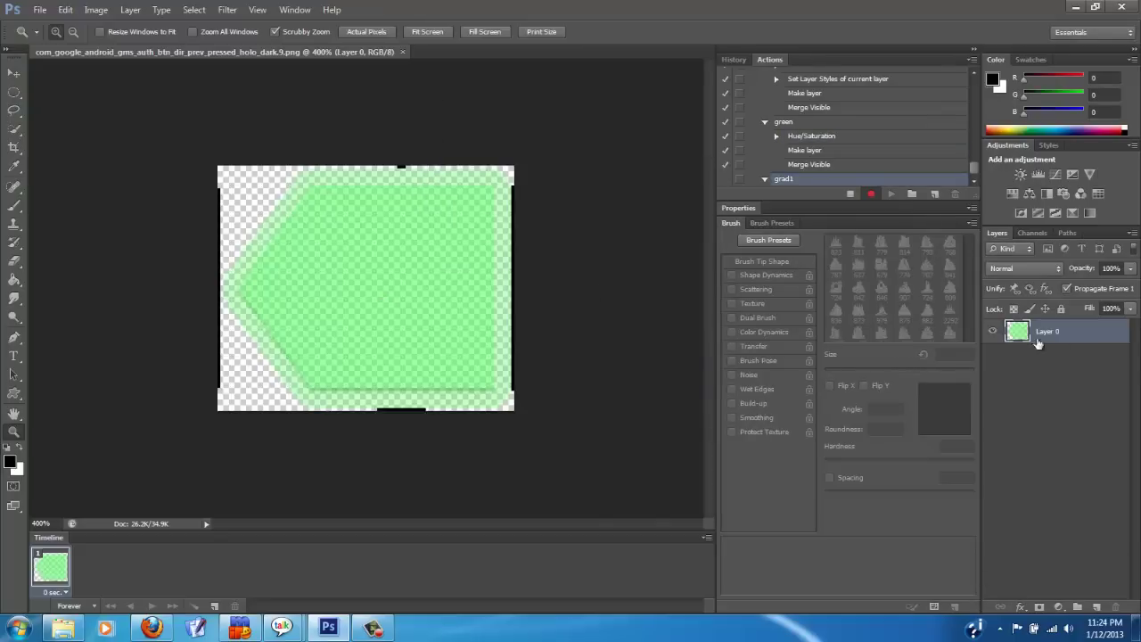
Add a Gradient Overlay style to Layer 0 using the Blue, Red, Yellow preset gradient.
{"action": "key", "text": "h"}
{"action": "double_click", "coordinate": [1079, 333]}
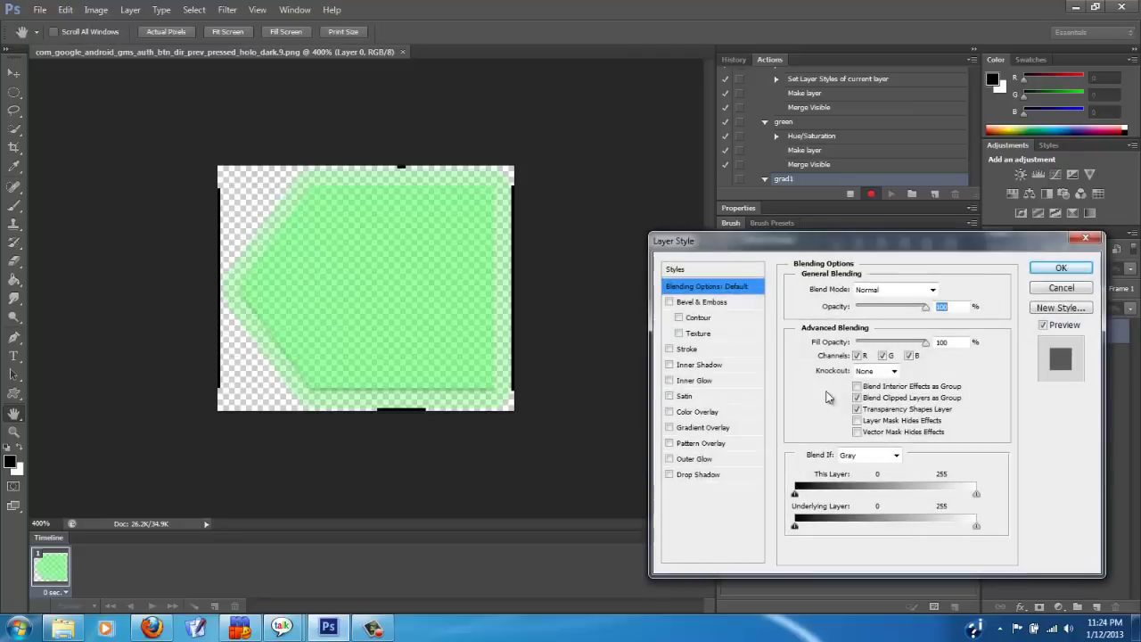
{"action": "left_click", "coordinate": [715, 430]}
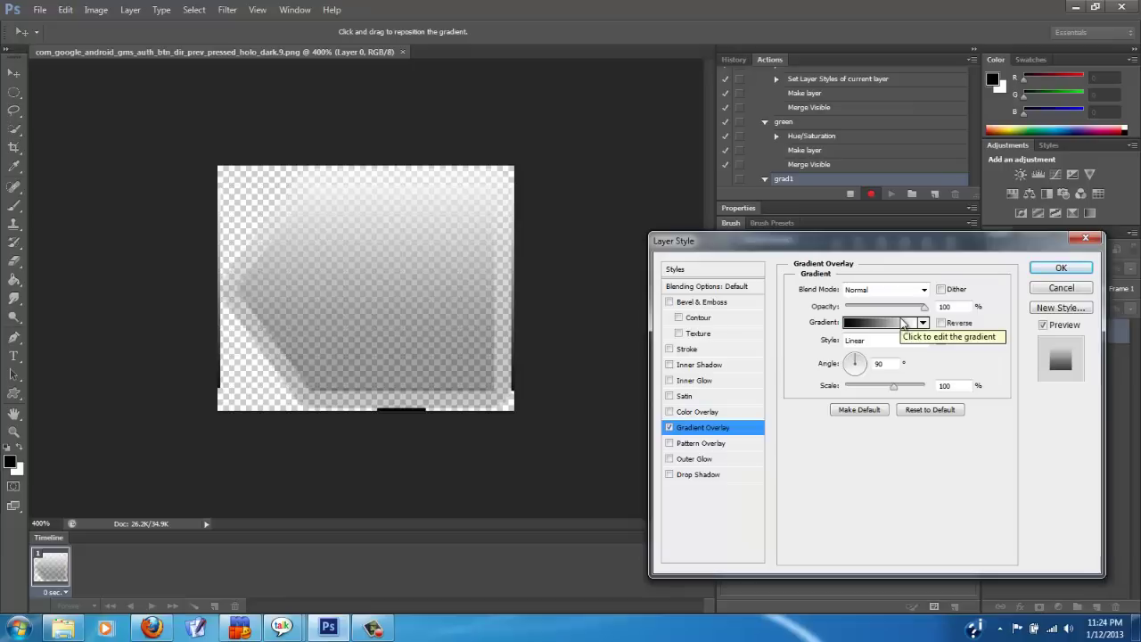
{"action": "left_click", "coordinate": [903, 323]}
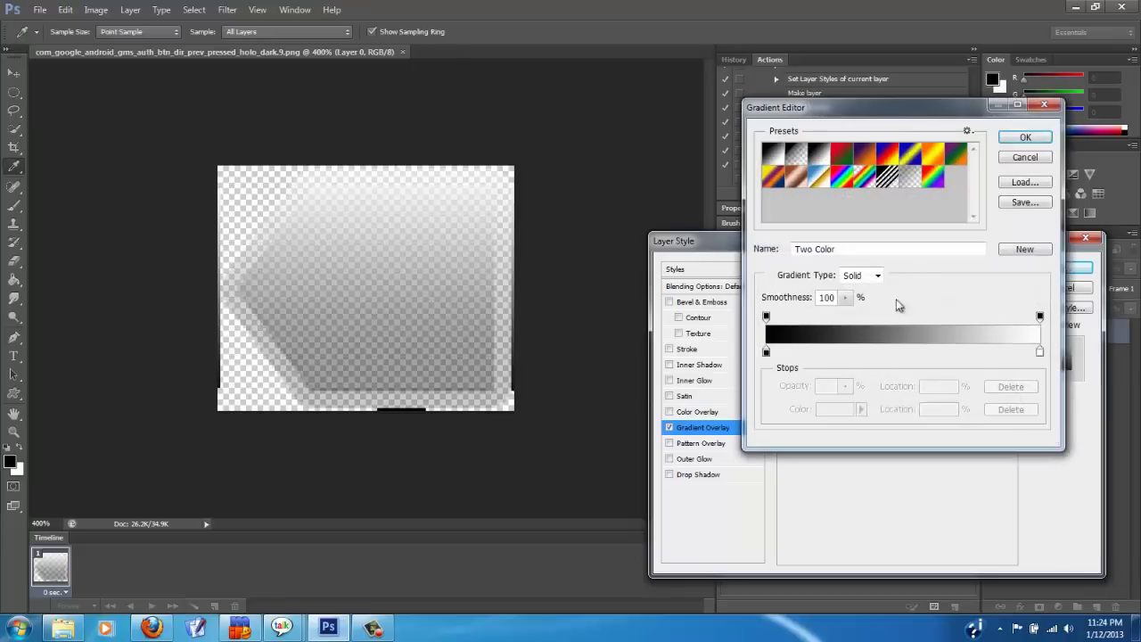
{"action": "left_click", "coordinate": [890, 151]}
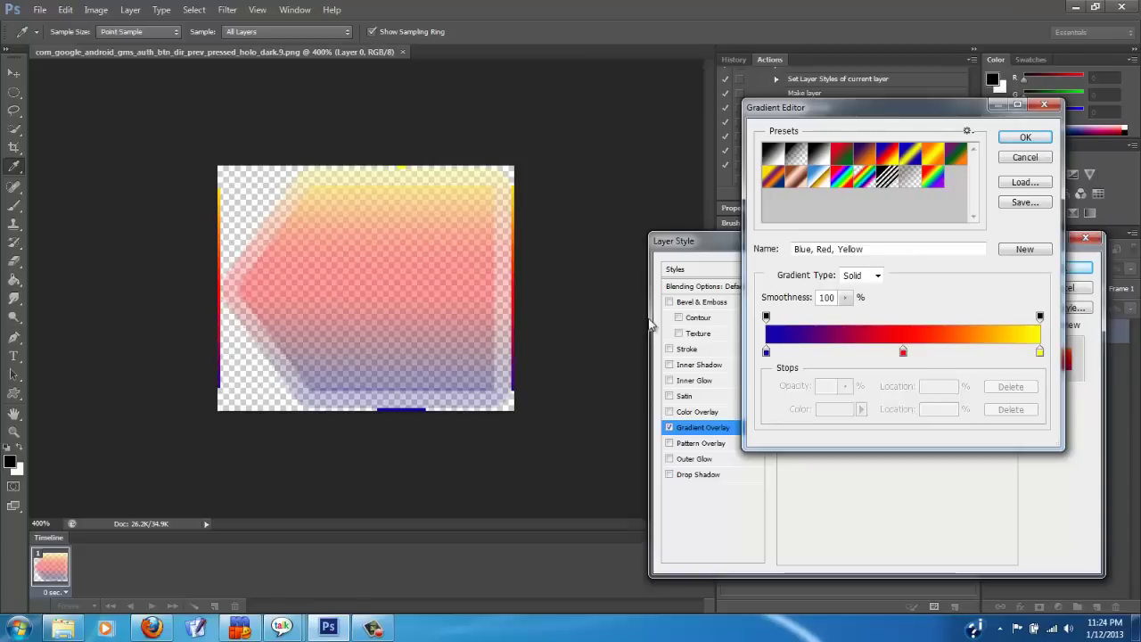
{"action": "left_click", "coordinate": [1027, 138]}
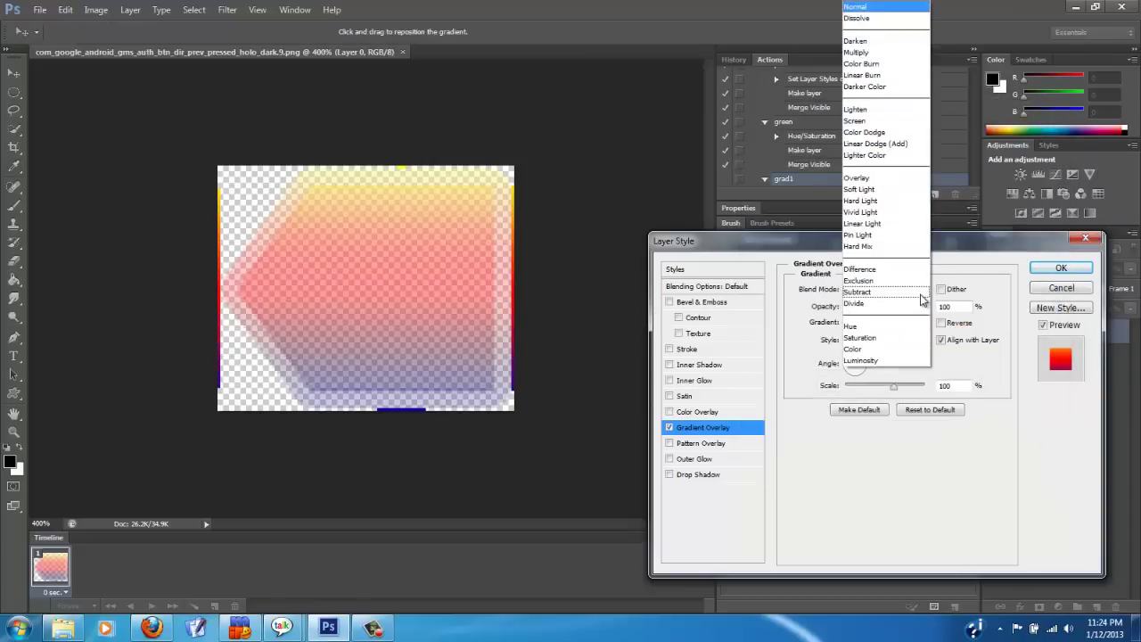
Try the Overlay blend mode on the gradient overlay, keeping the Blue, Red, Yellow gradient.
{"action": "left_click", "coordinate": [891, 178]}
{"action": "left_click", "coordinate": [883, 292]}
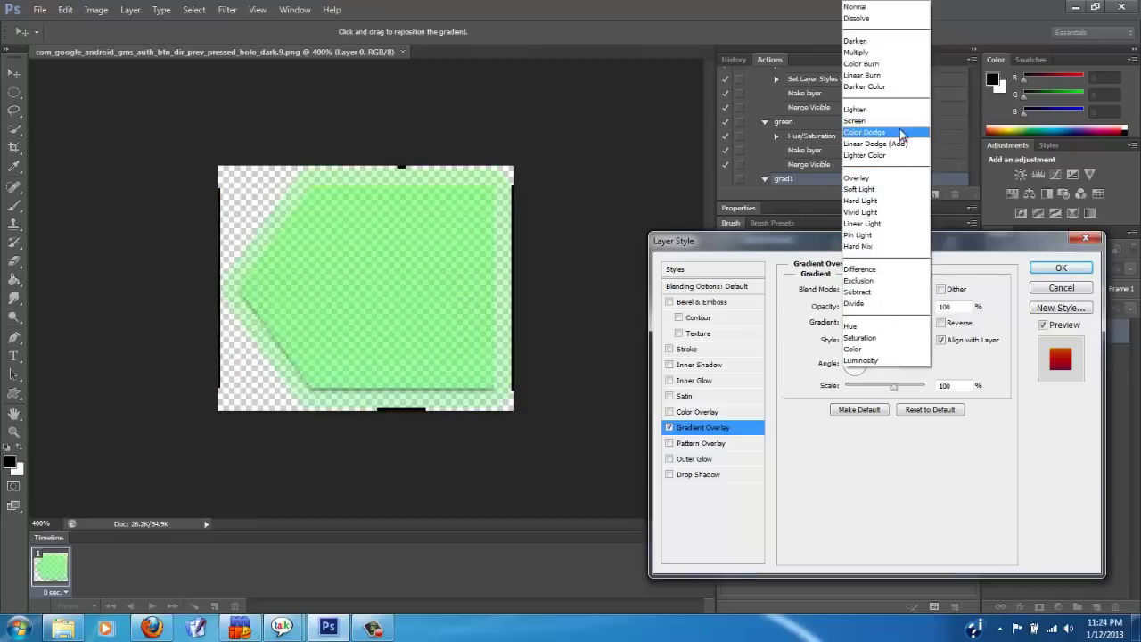
{"action": "key", "text": "Escape"}
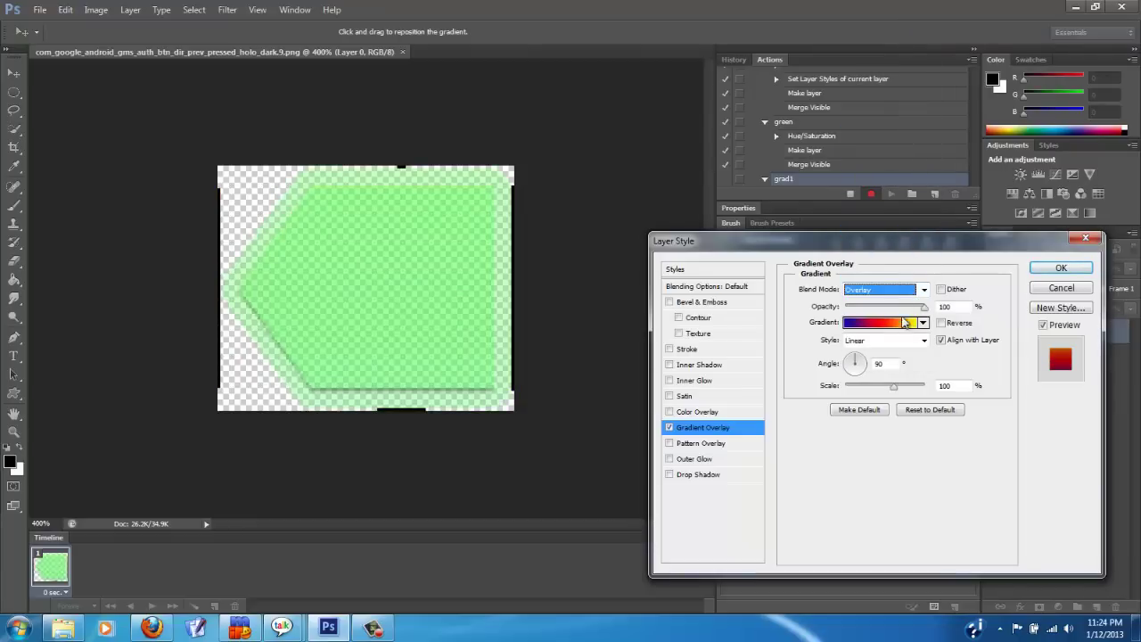
{"action": "left_click", "coordinate": [905, 323]}
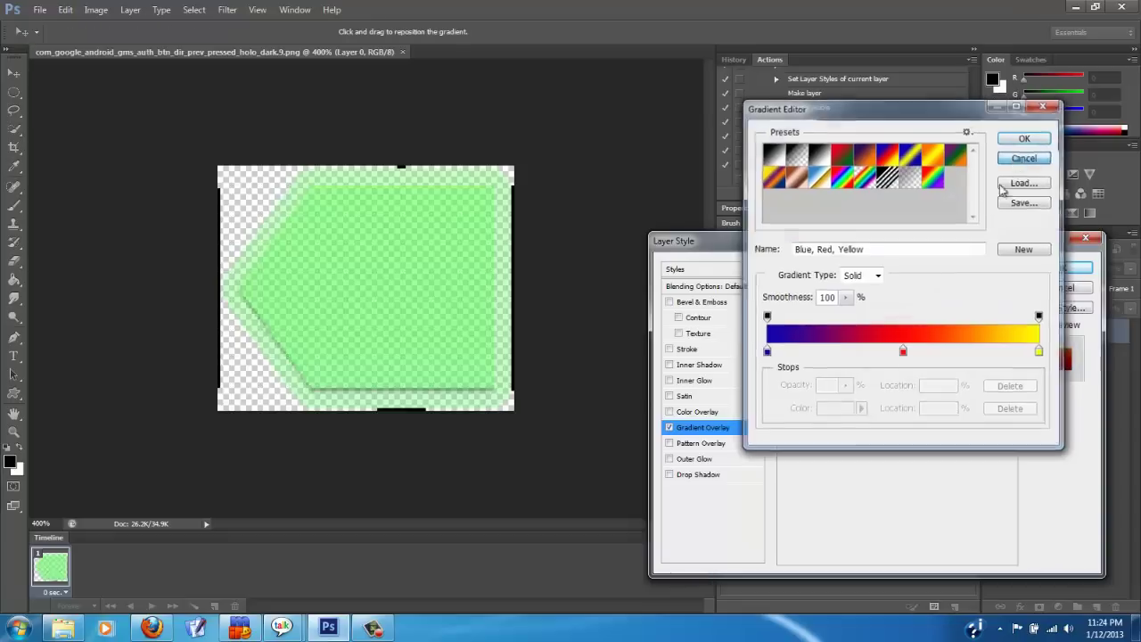
{"action": "left_click", "coordinate": [1026, 137]}
Set the gradient overlay's opacity to 100% and its blend mode to Color.
{"action": "left_click", "coordinate": [947, 305]}
{"action": "type", "text": "100"}
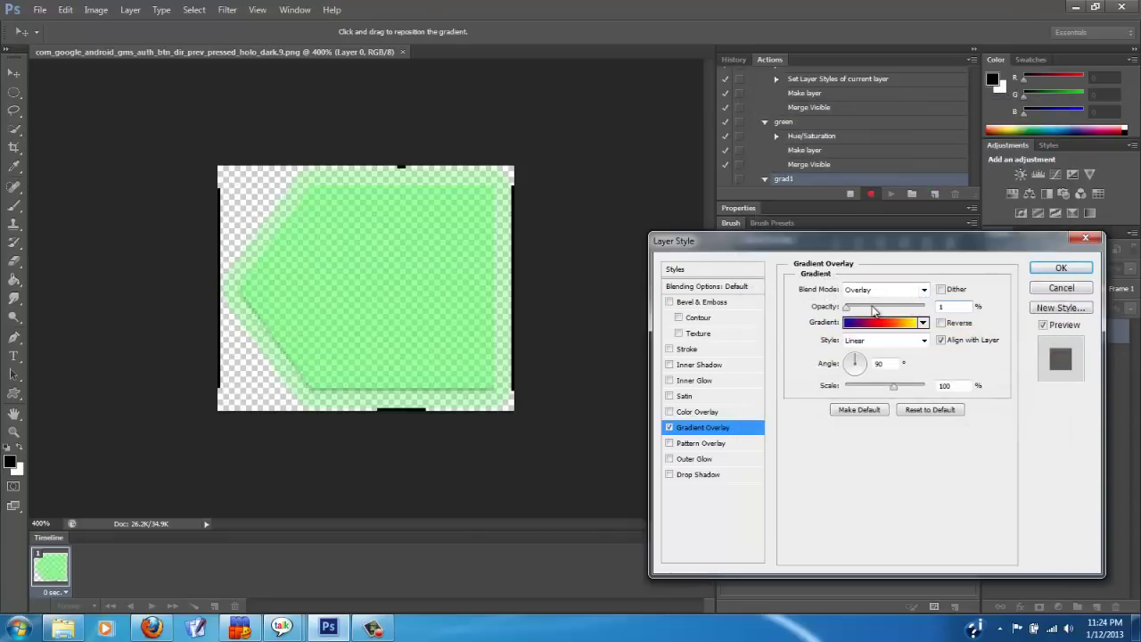
{"action": "left_click", "coordinate": [925, 290]}
{"action": "left_click", "coordinate": [897, 352]}
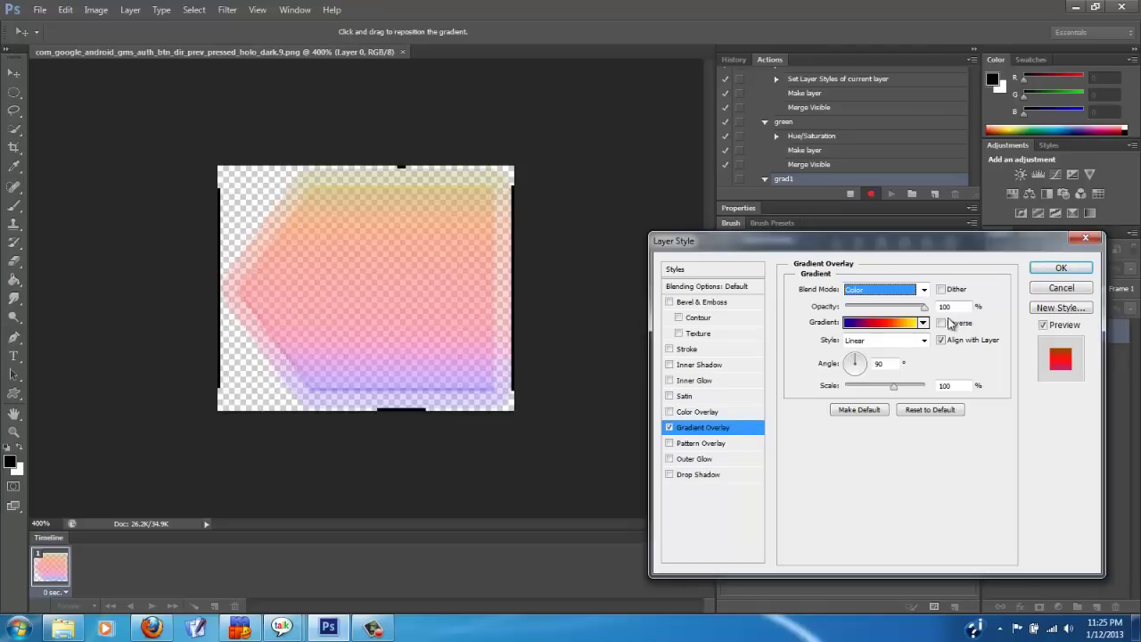
Try the Radial, Angle, Reflected and Diamond styles for the gradient overlay and open its gradient for editing without changing it.
{"action": "left_click", "coordinate": [914, 344]}
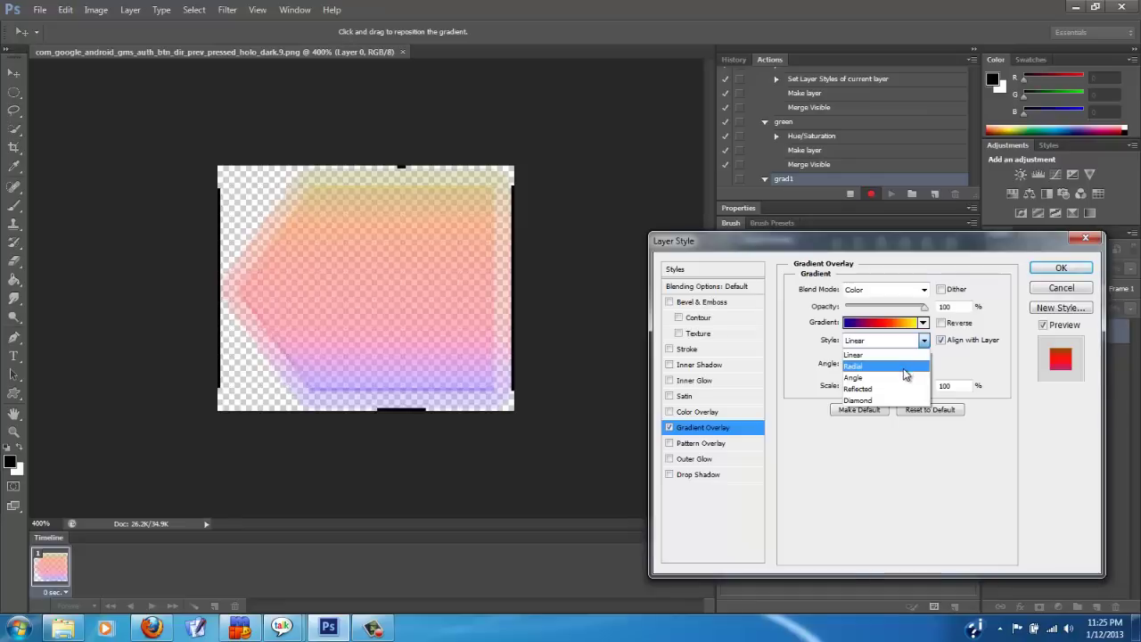
{"action": "left_click", "coordinate": [905, 366]}
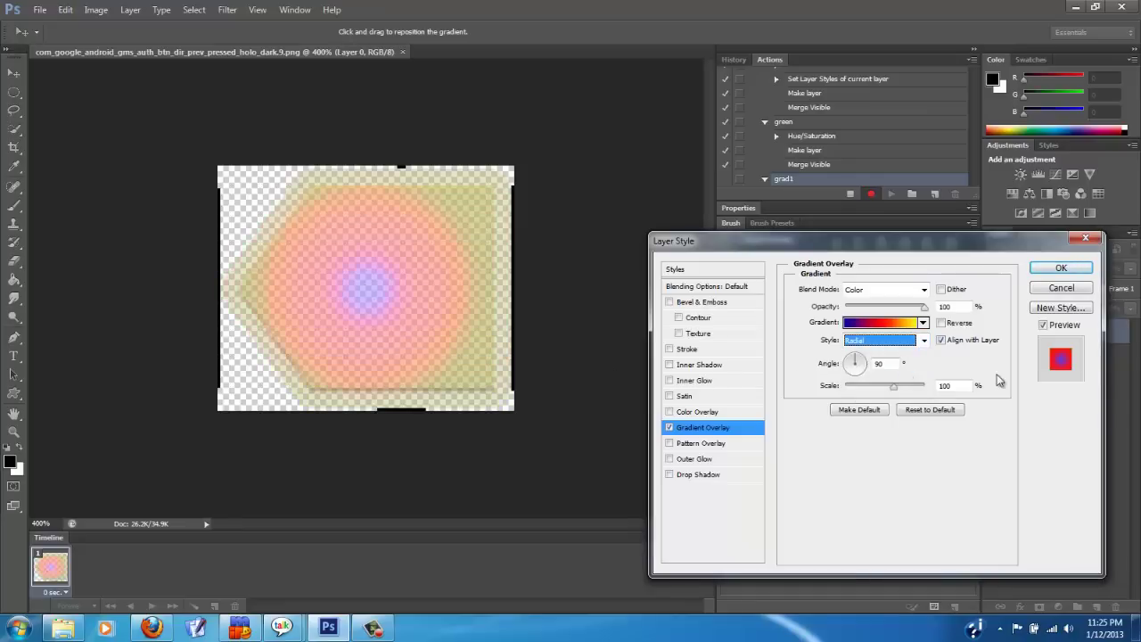
{"action": "left_click", "coordinate": [925, 340]}
{"action": "left_click", "coordinate": [898, 381]}
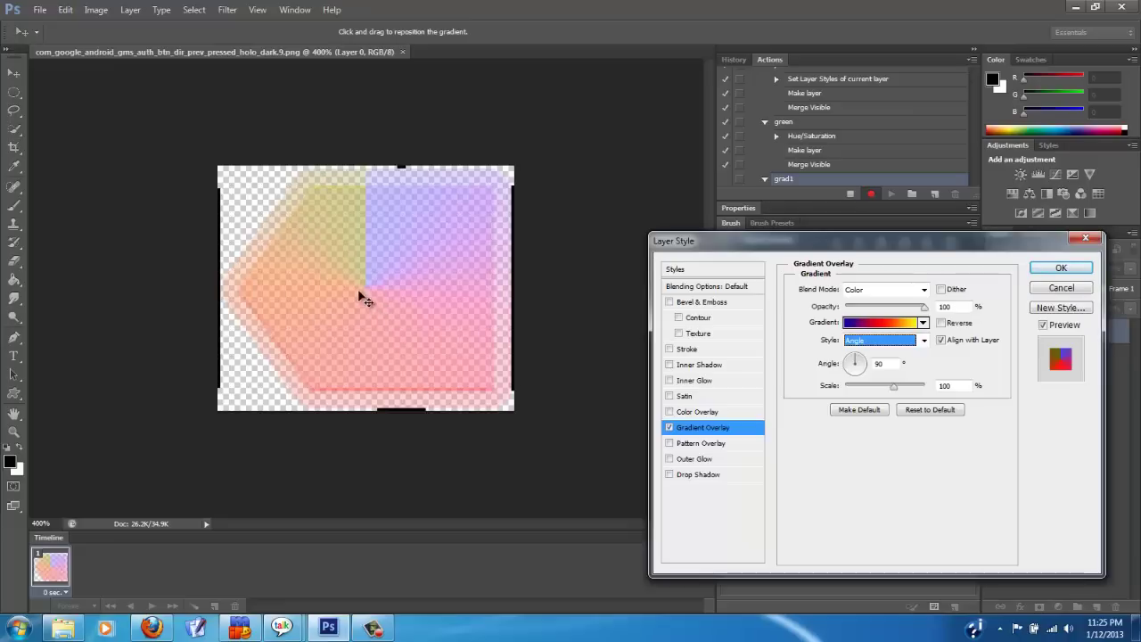
{"action": "left_click", "coordinate": [923, 340]}
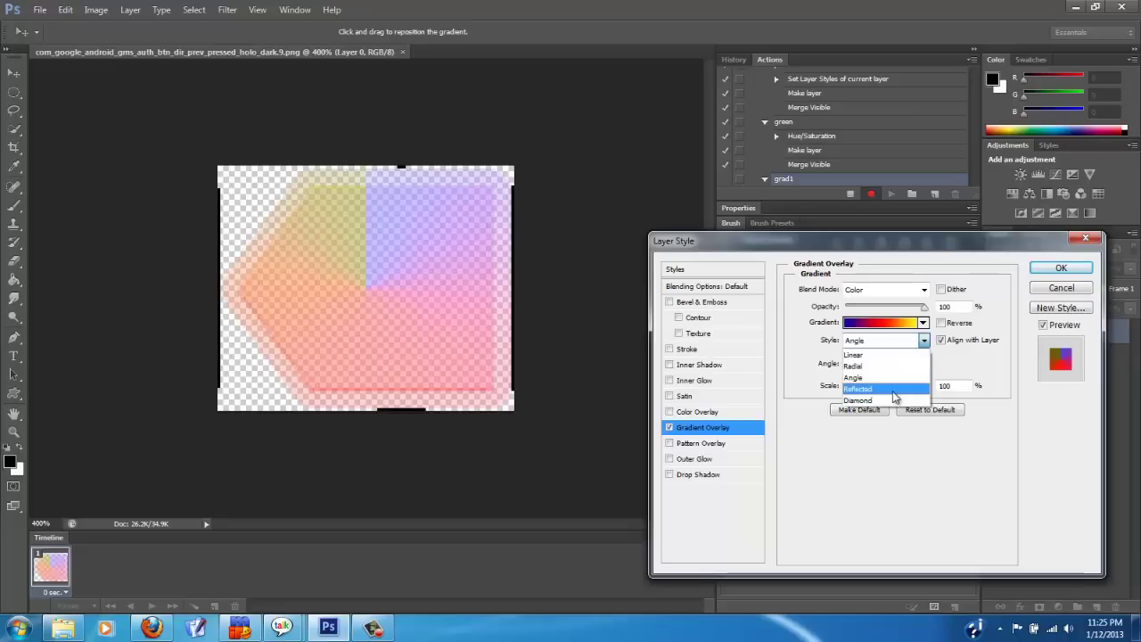
{"action": "left_click", "coordinate": [894, 390]}
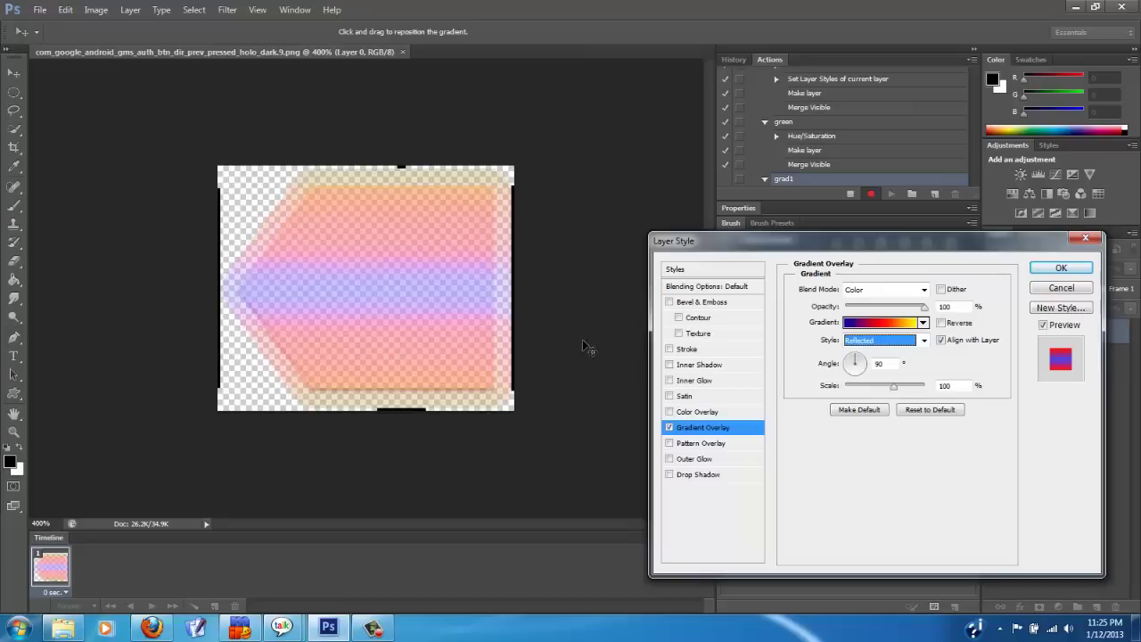
{"action": "left_click", "coordinate": [883, 341]}
{"action": "left_click", "coordinate": [878, 402]}
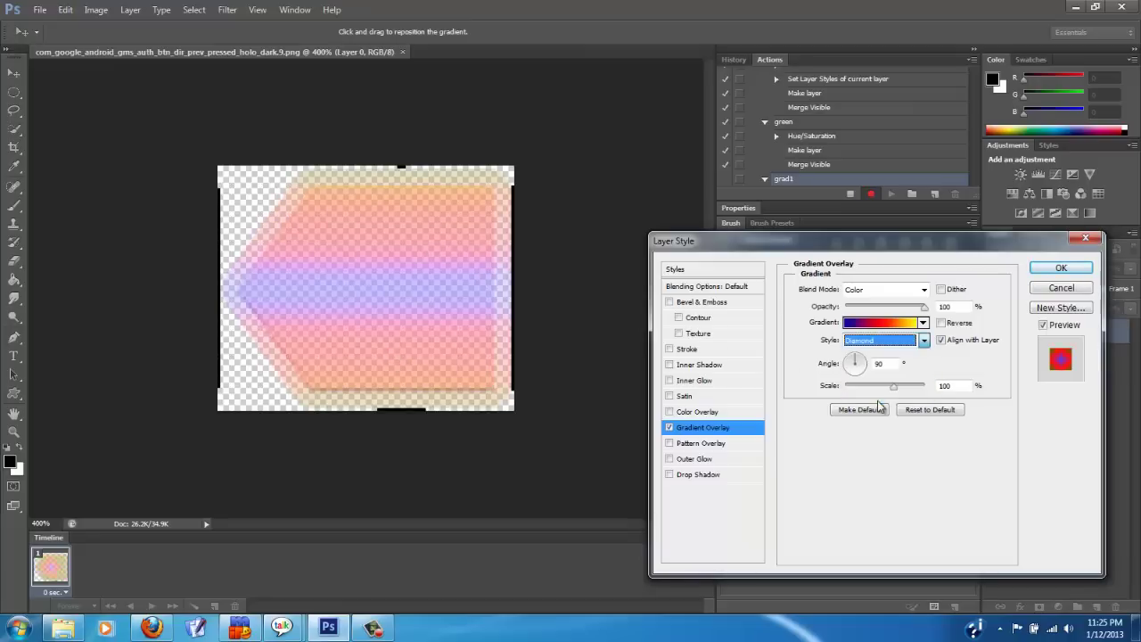
{"action": "left_click", "coordinate": [856, 325]}
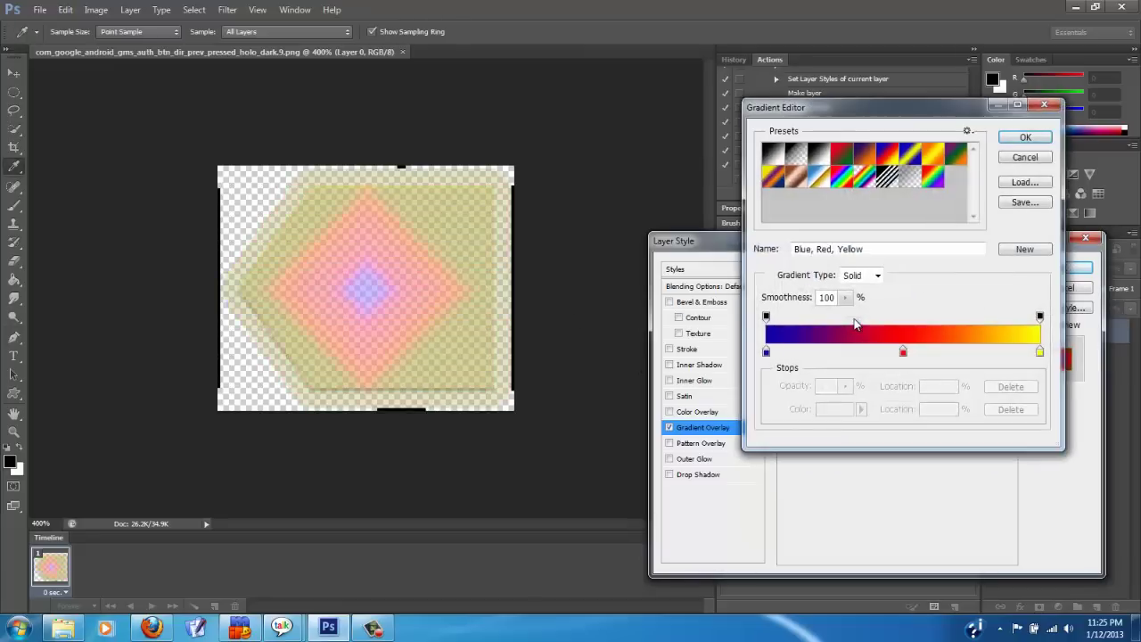
{"action": "left_click", "coordinate": [1025, 158]}
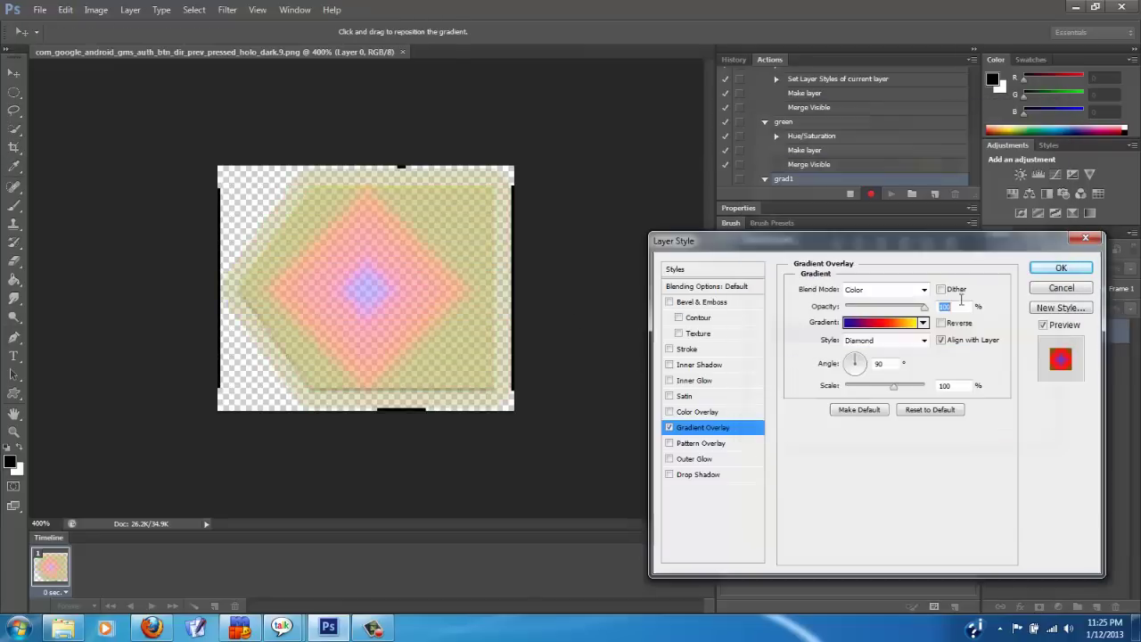
Set the gradient overlay's style to Linear and apply the layer style to Layer 0.
{"action": "left_click", "coordinate": [925, 340]}
{"action": "left_click", "coordinate": [911, 356]}
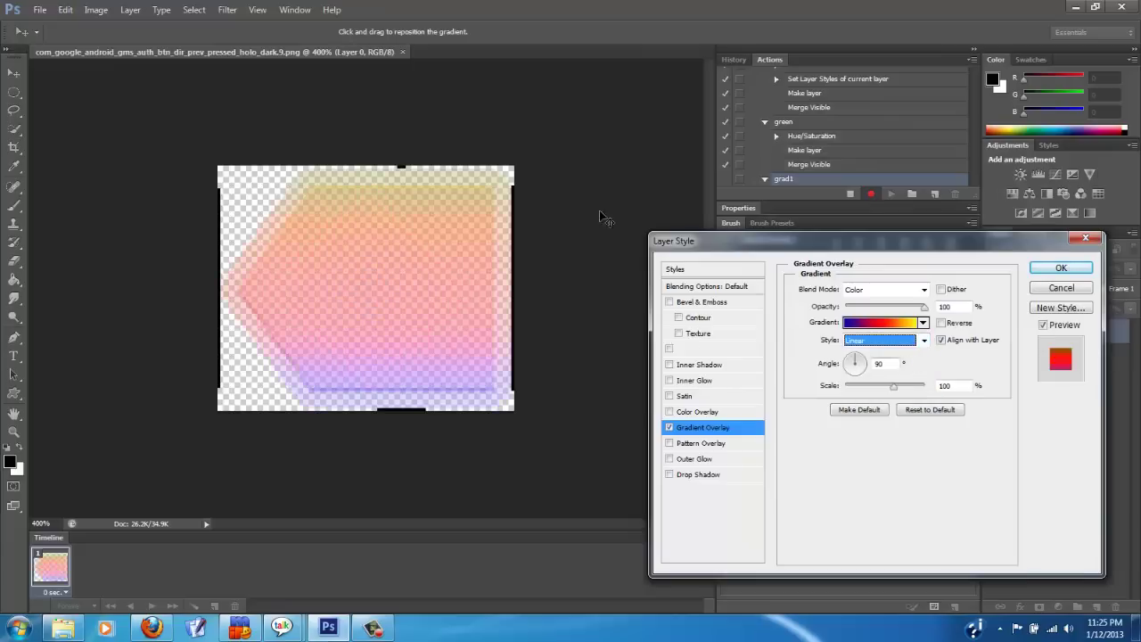
{"action": "left_click", "coordinate": [1055, 269]}
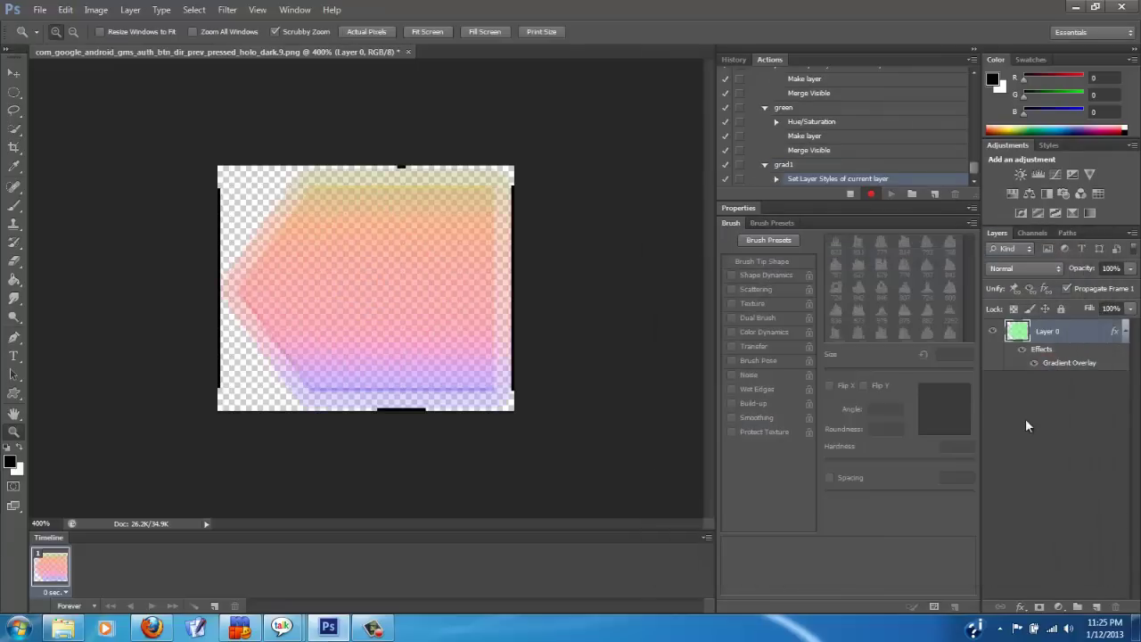
Add a new layer named Layer 1 in Normal mode at 100% opacity above Layer 0 as part of the grad1 recording.
{"action": "left_click", "coordinate": [108, 11]}
{"action": "mouse_move", "coordinate": [131, 12]}
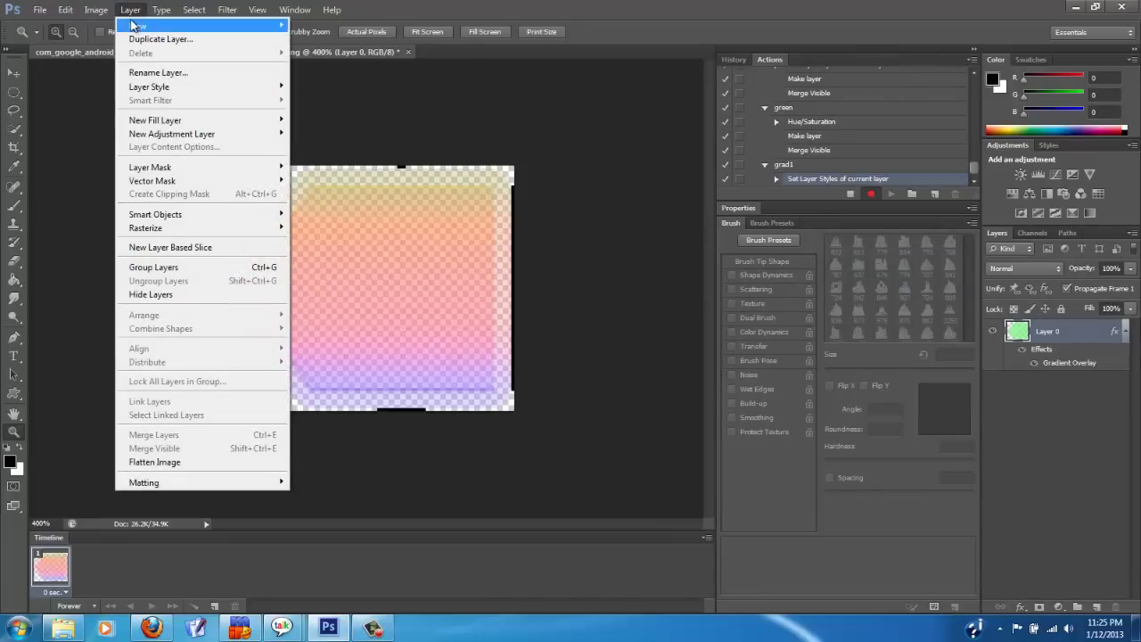
{"action": "mouse_move", "coordinate": [227, 26]}
{"action": "left_click", "coordinate": [294, 26]}
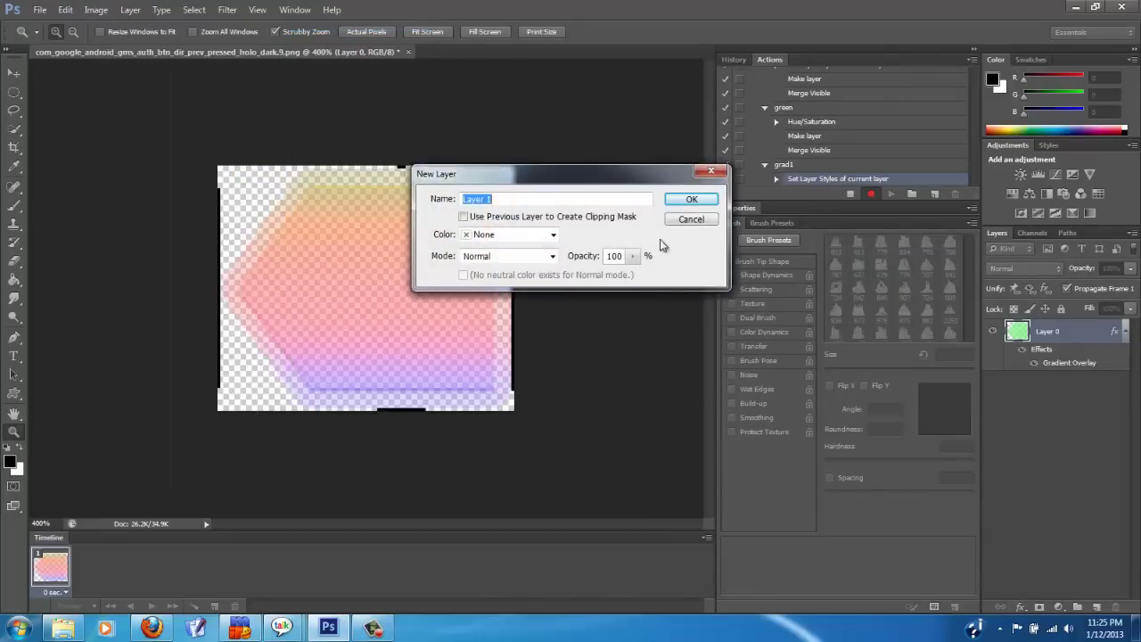
{"action": "left_click", "coordinate": [694, 201]}
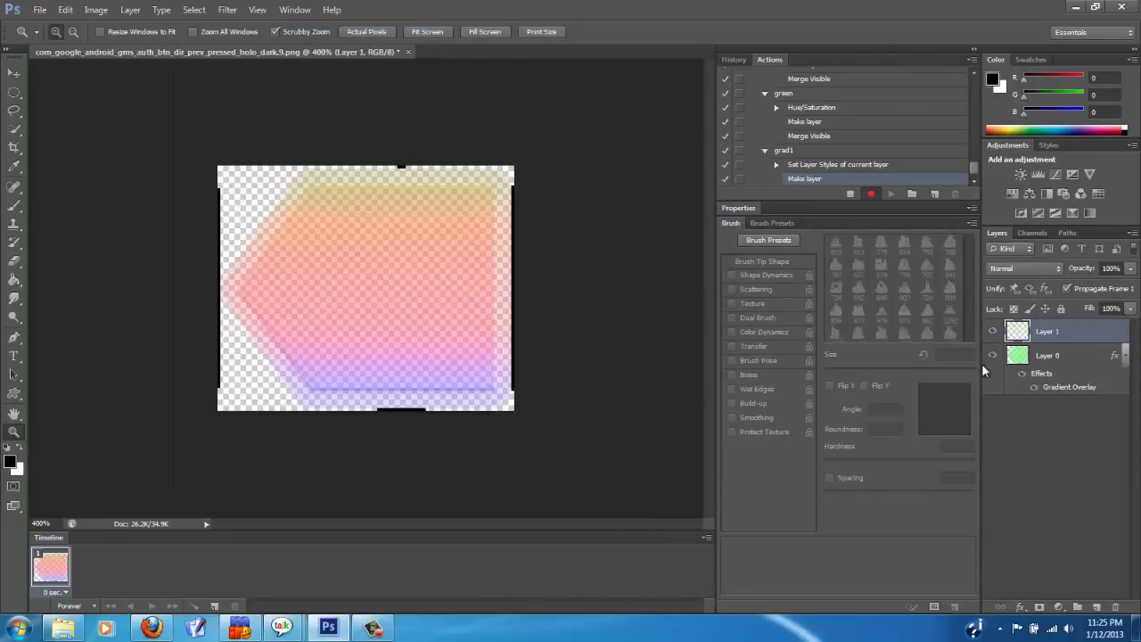
Merge the visible layers as the last recorded command of grad1 and close the image.
{"action": "left_click", "coordinate": [96, 10]}
{"action": "mouse_move", "coordinate": [130, 10]}
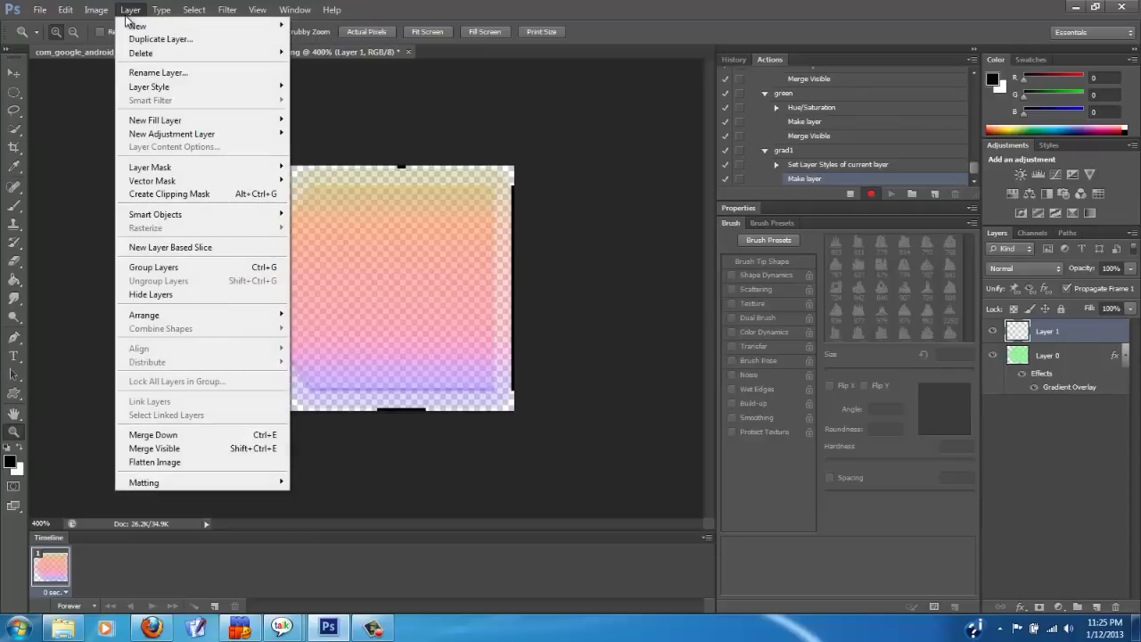
{"action": "left_click", "coordinate": [203, 449]}
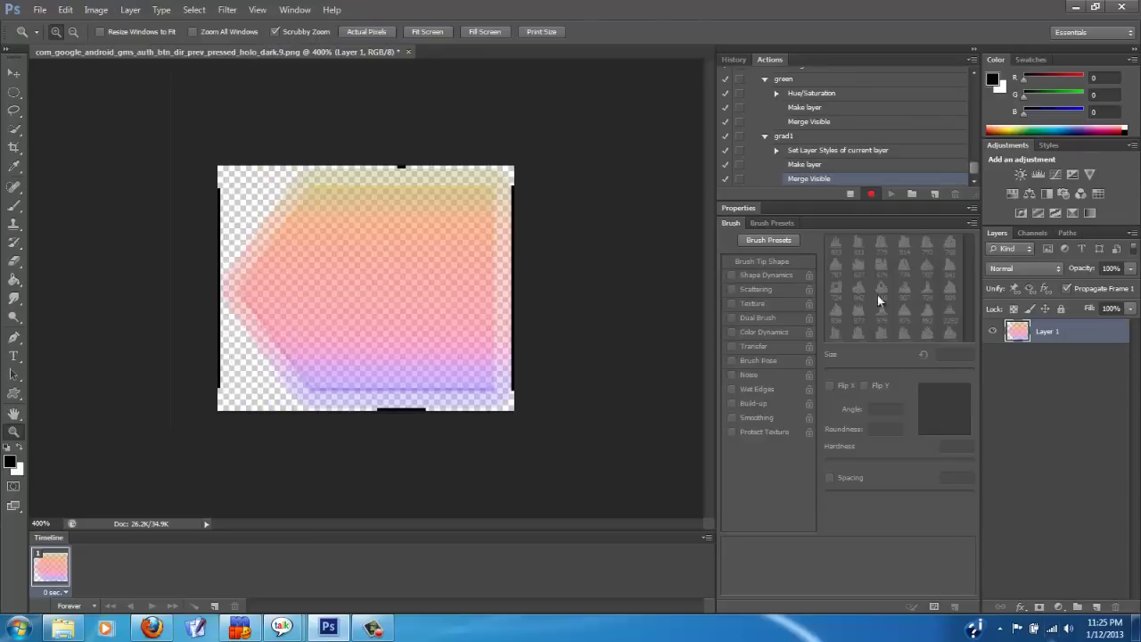
{"action": "left_click", "coordinate": [408, 51]}
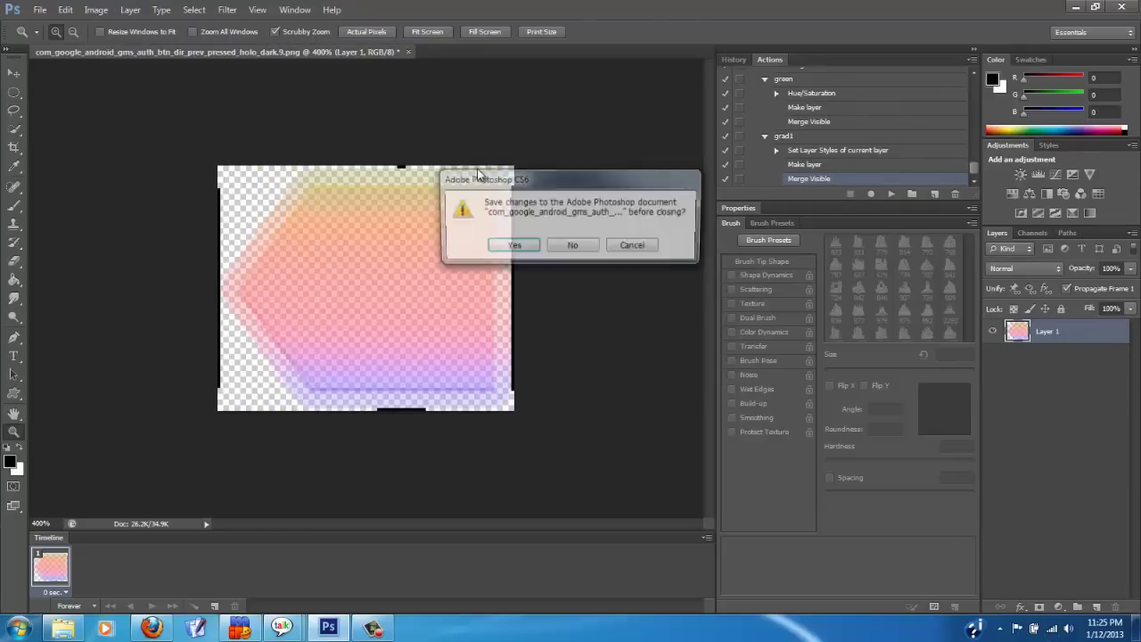
{"action": "key", "text": "Return"}
Batch-run the grad1 action from Default Actions on the gmscore drawable-hdpi folder, with Save and Close as destination.
{"action": "left_click", "coordinate": [40, 9]}
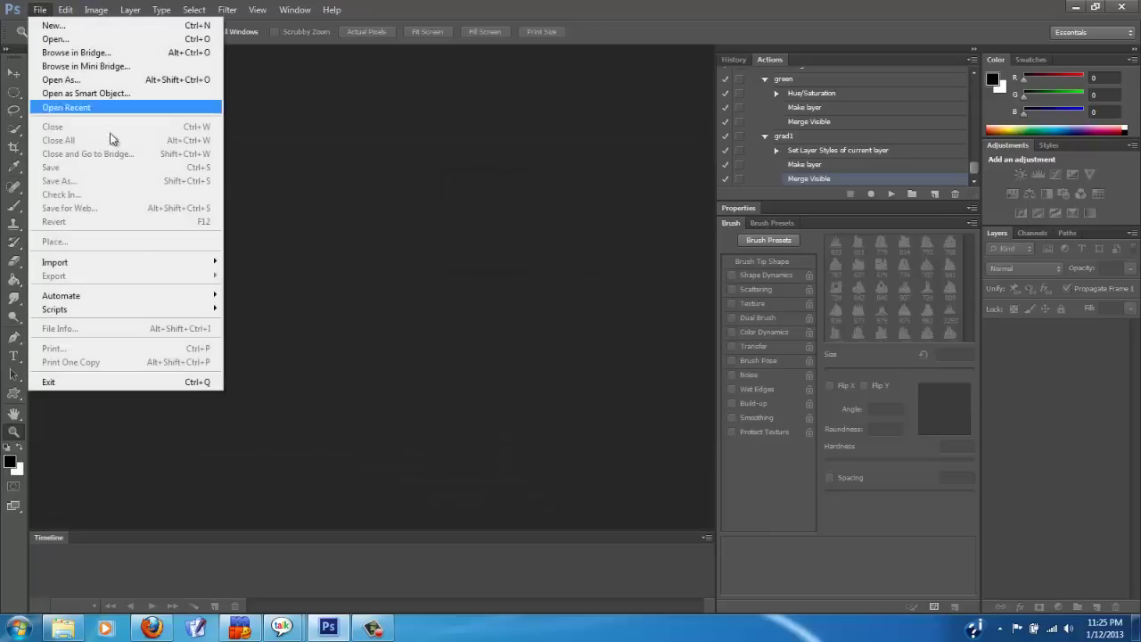
{"action": "mouse_move", "coordinate": [136, 295]}
{"action": "left_click", "coordinate": [258, 295]}
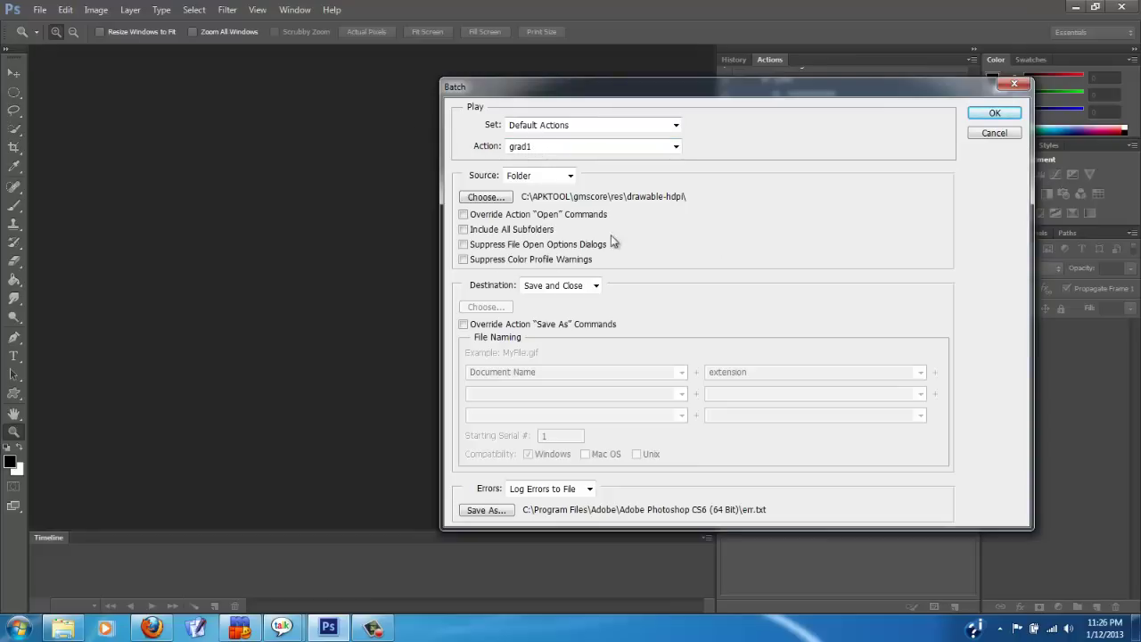
{"action": "left_click", "coordinate": [994, 113]}
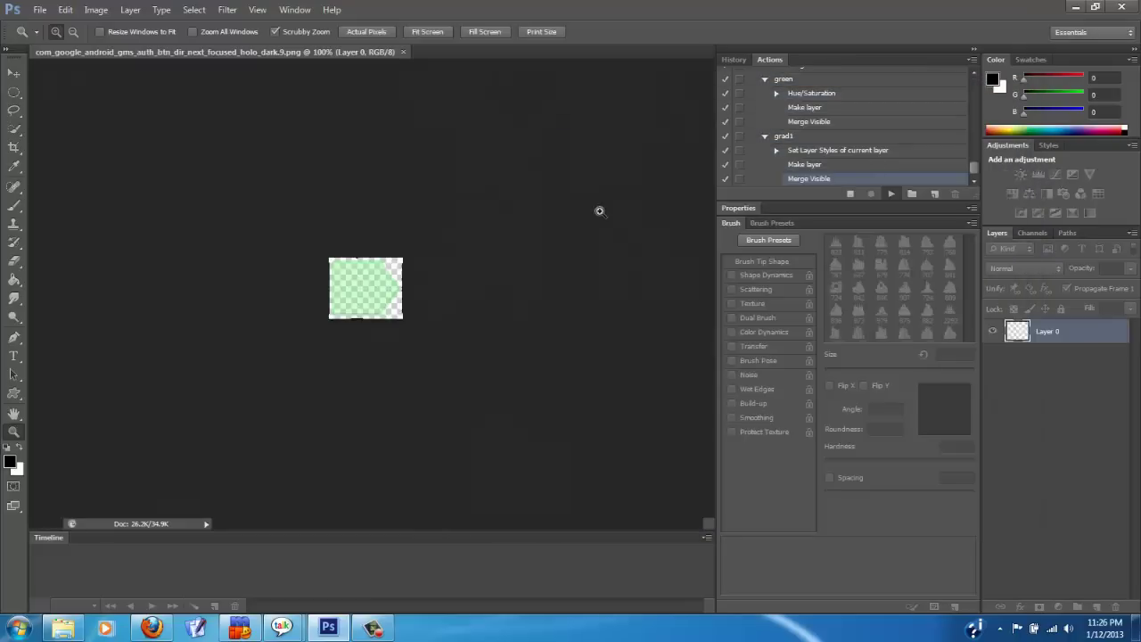
Switch to Windows Explorer and examine the drawable-hdpi images as the batch recolors them.
{"action": "left_click", "coordinate": [62, 629]}
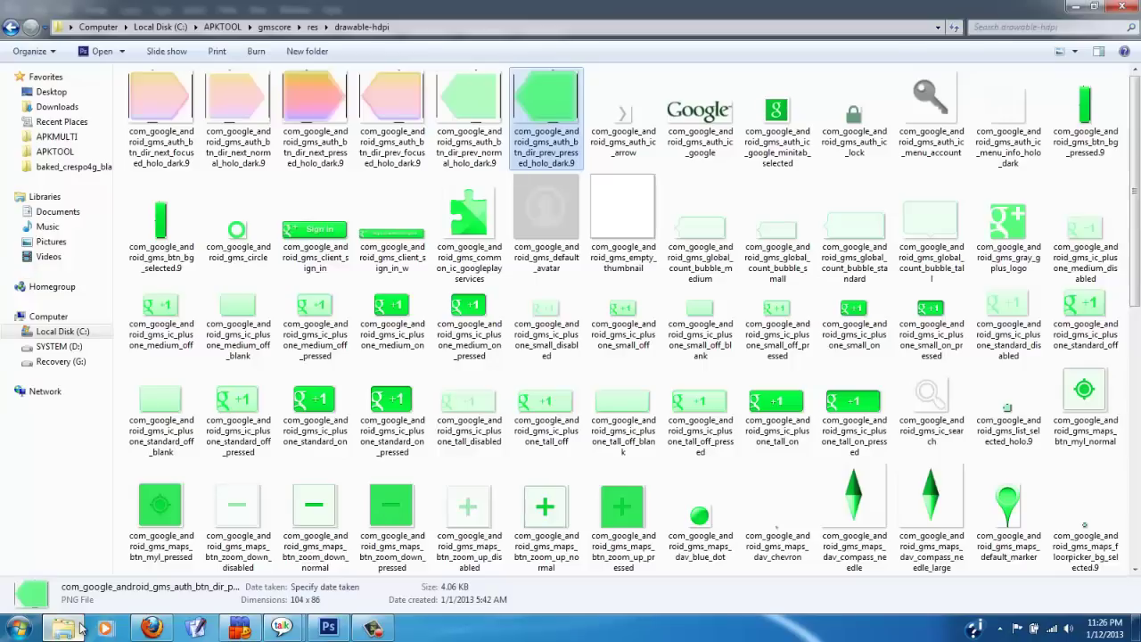
{"action": "scroll", "coordinate": [701, 166], "scroll_direction": "up", "scroll_amount": 1}
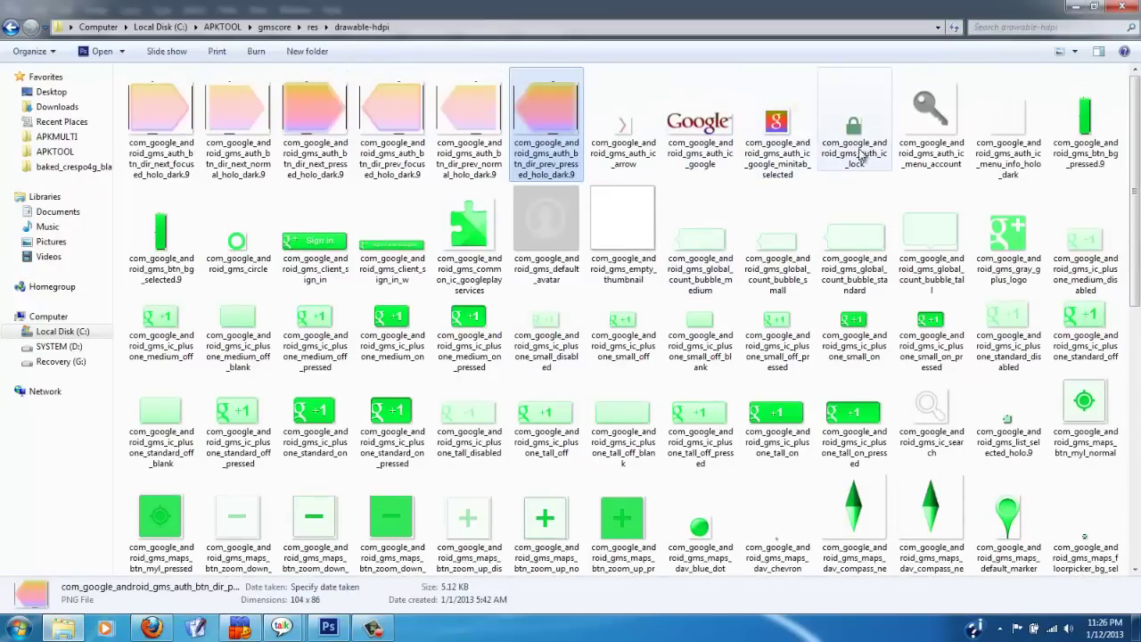
{"action": "scroll", "coordinate": [882, 336], "scroll_direction": "down", "scroll_amount": 1}
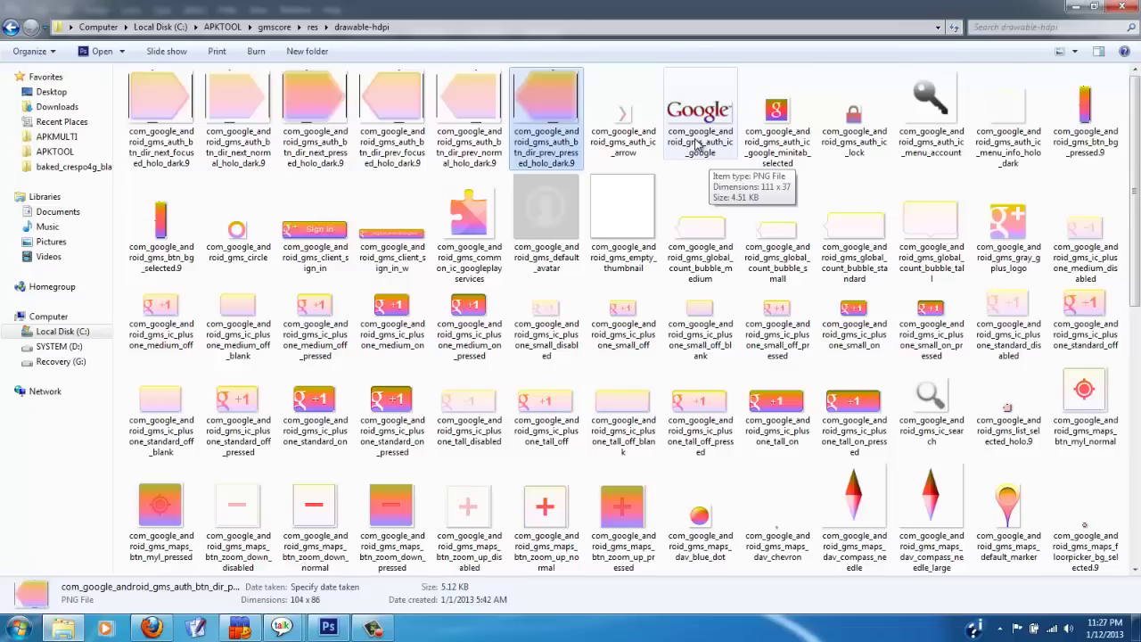
Search the drawable-hdpi folder for .9 and select all matching images to view the available file operations.
{"action": "left_click", "coordinate": [1007, 28]}
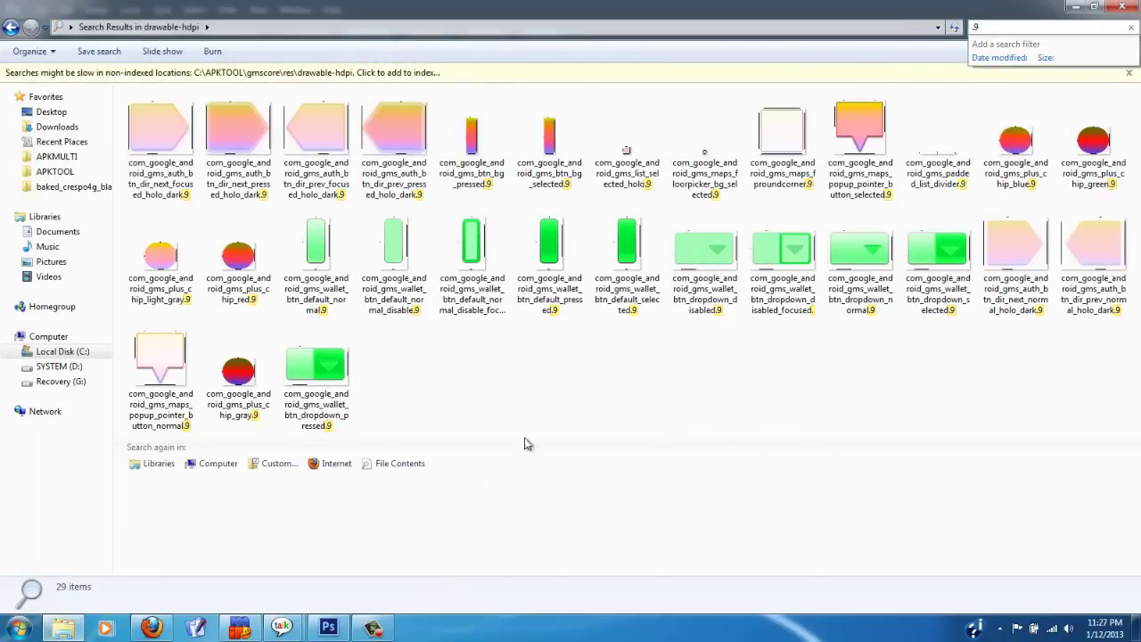
{"action": "left_click", "coordinate": [603, 393]}
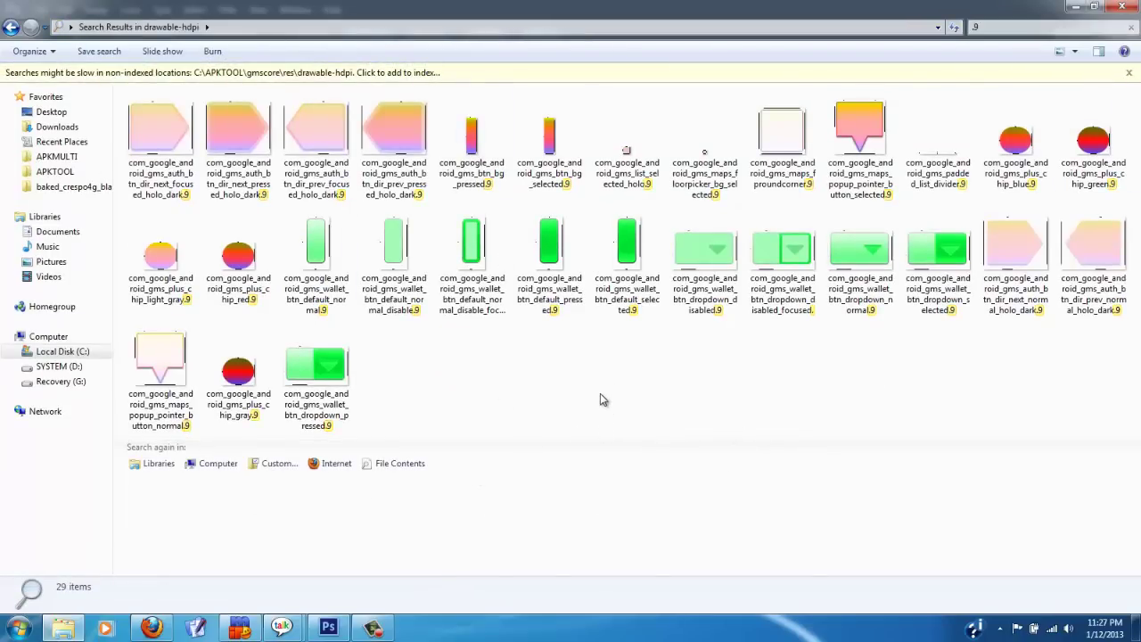
{"action": "key", "text": "ctrl+a"}
{"action": "right_click", "coordinate": [463, 262]}
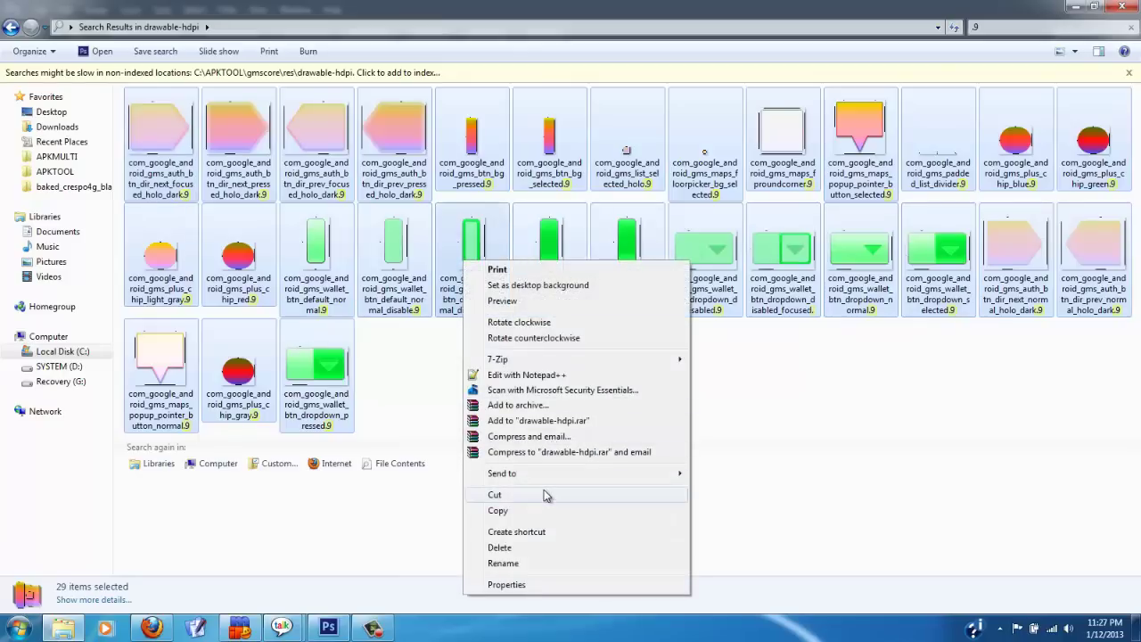
{"action": "left_click", "coordinate": [830, 385]}
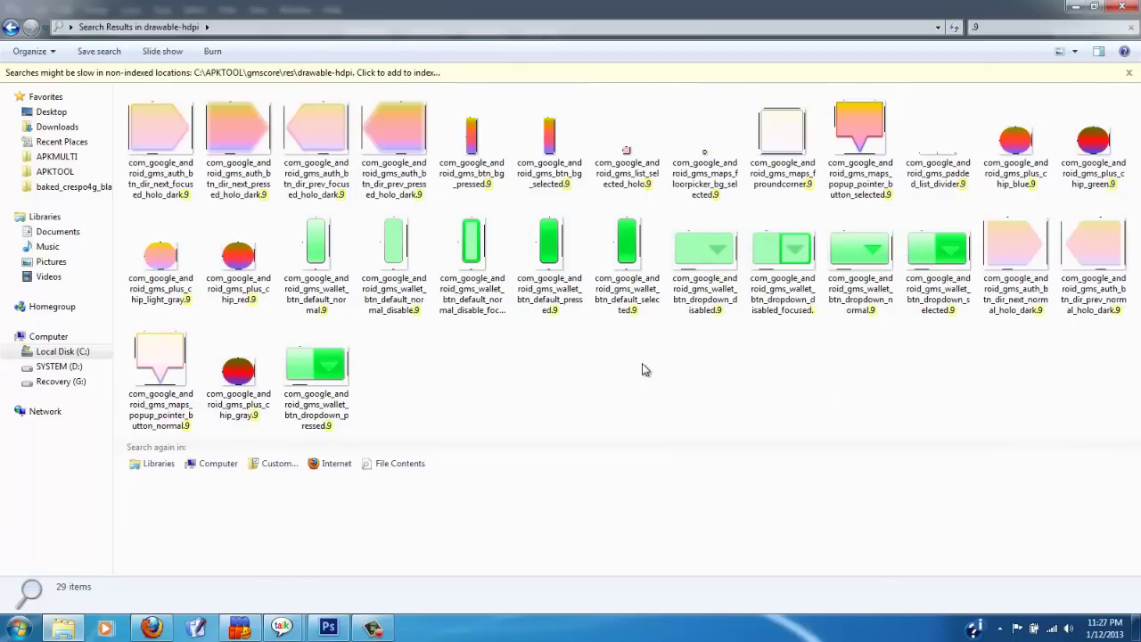
Show the desktop and dismiss Photoshop's batch message.
{"action": "left_click", "coordinate": [1081, 13]}
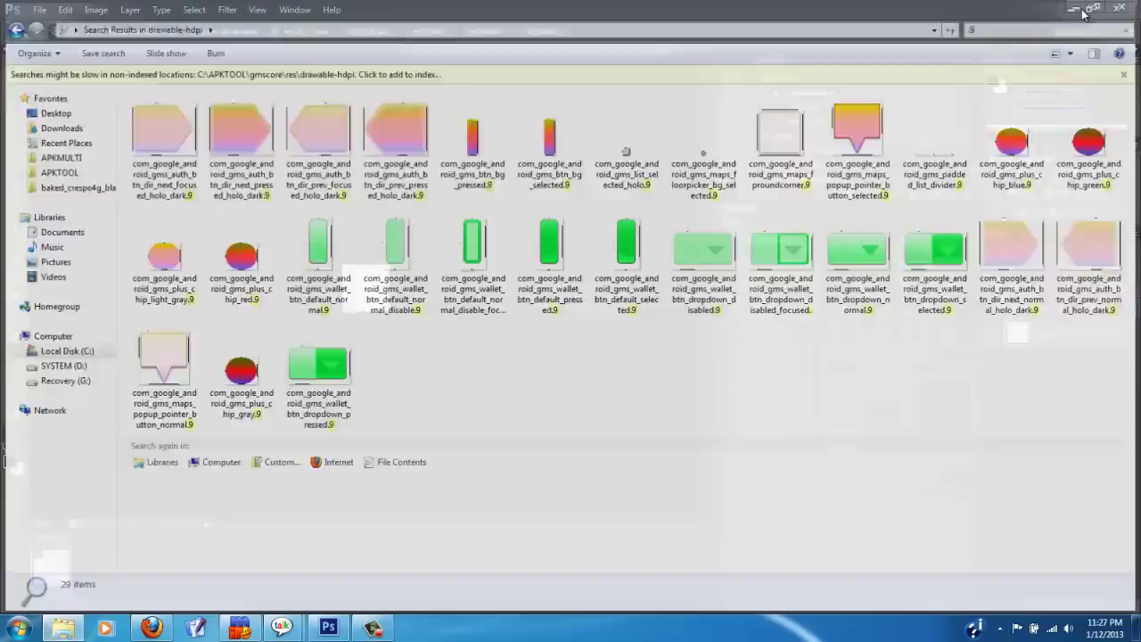
{"action": "left_click", "coordinate": [1076, 9]}
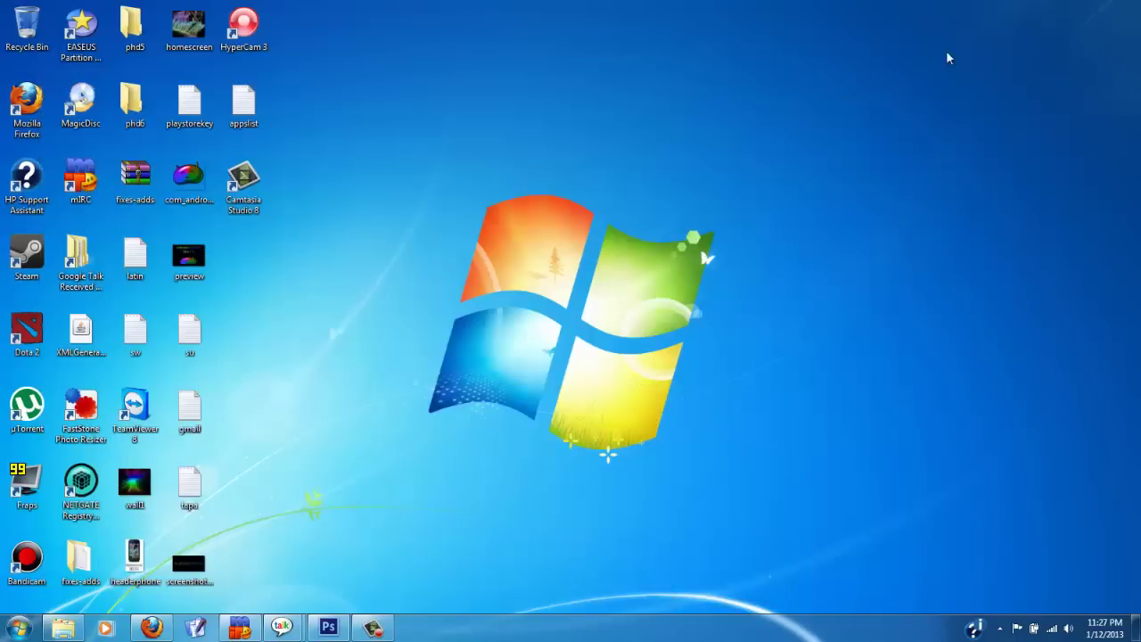
{"action": "right_click", "coordinate": [858, 57]}
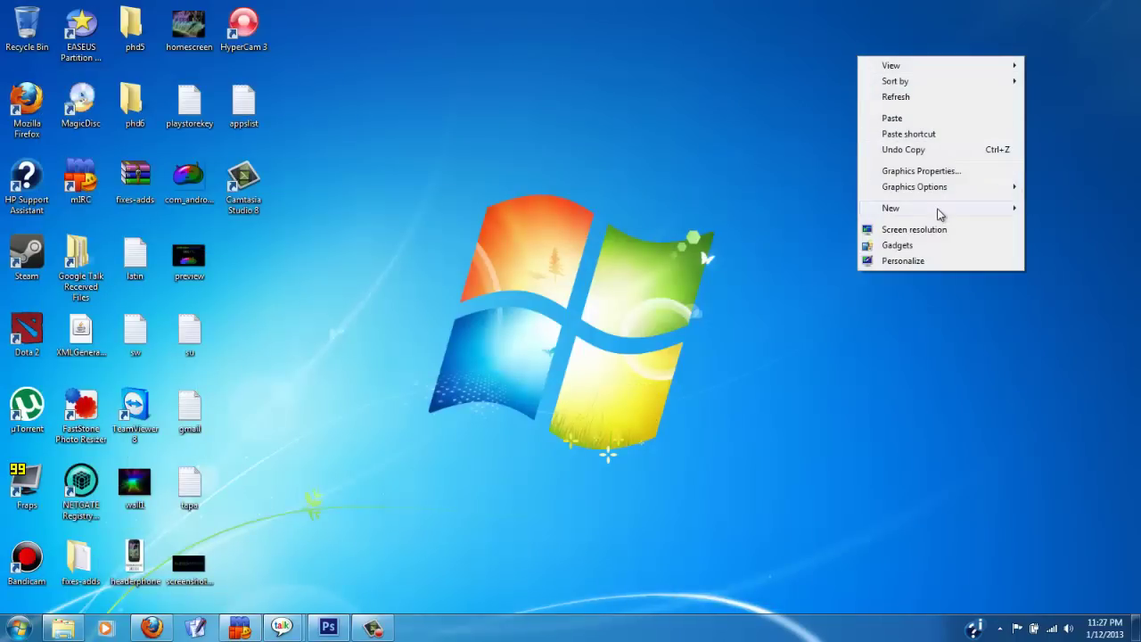
{"action": "left_click", "coordinate": [568, 239]}
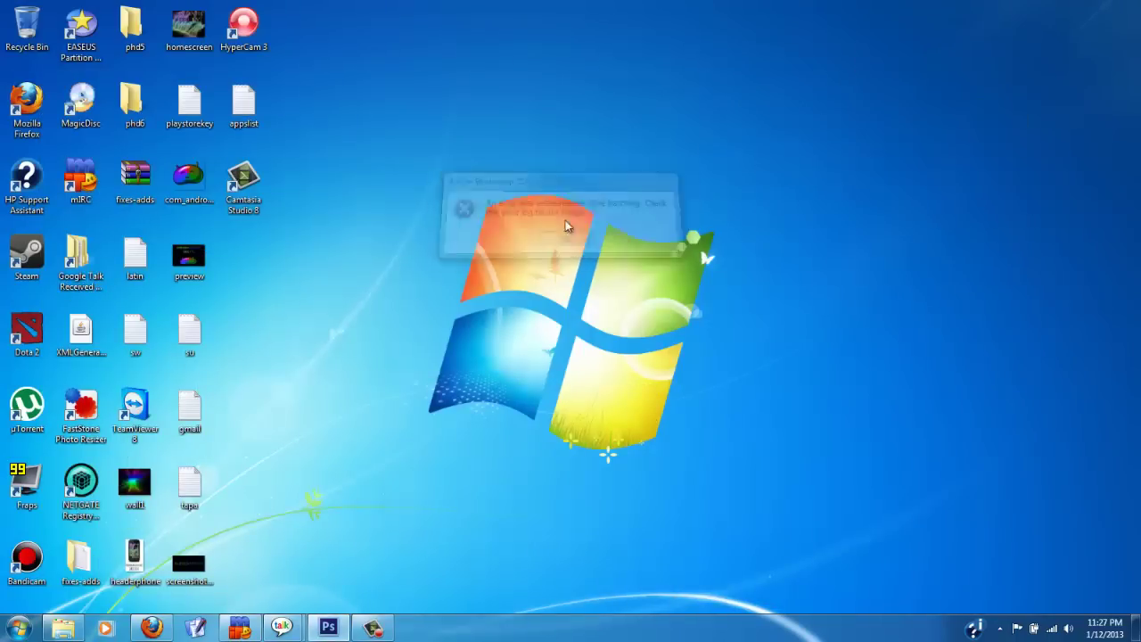
Switch to Photoshop, close all open images, and return to the .9 search results in Windows Explorer.
{"action": "left_click", "coordinate": [63, 628]}
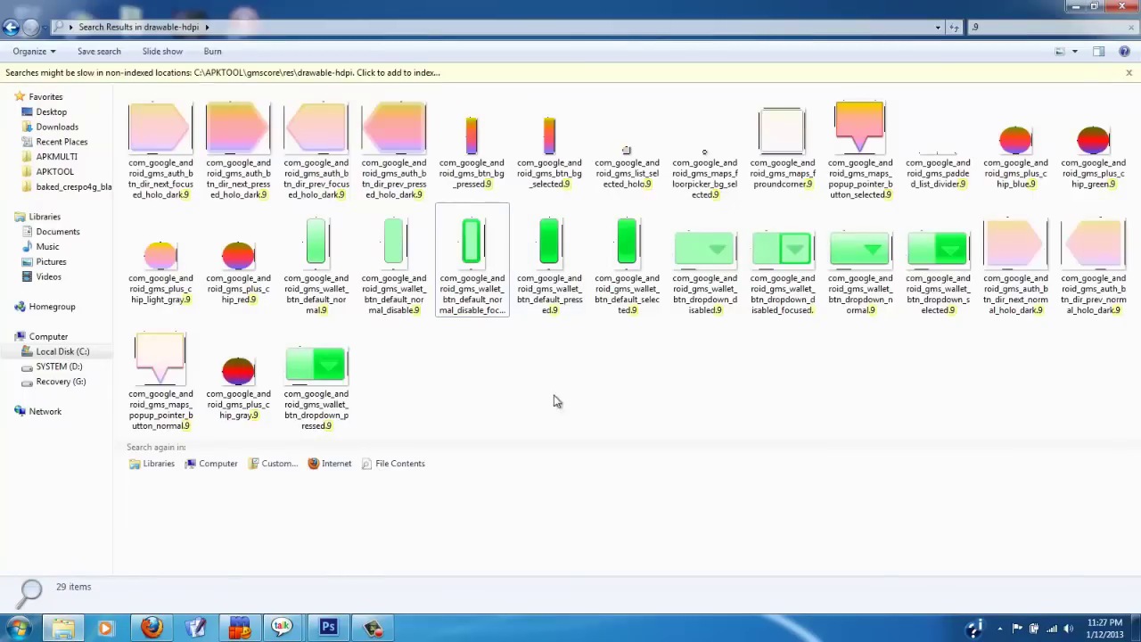
{"action": "left_click", "coordinate": [326, 624]}
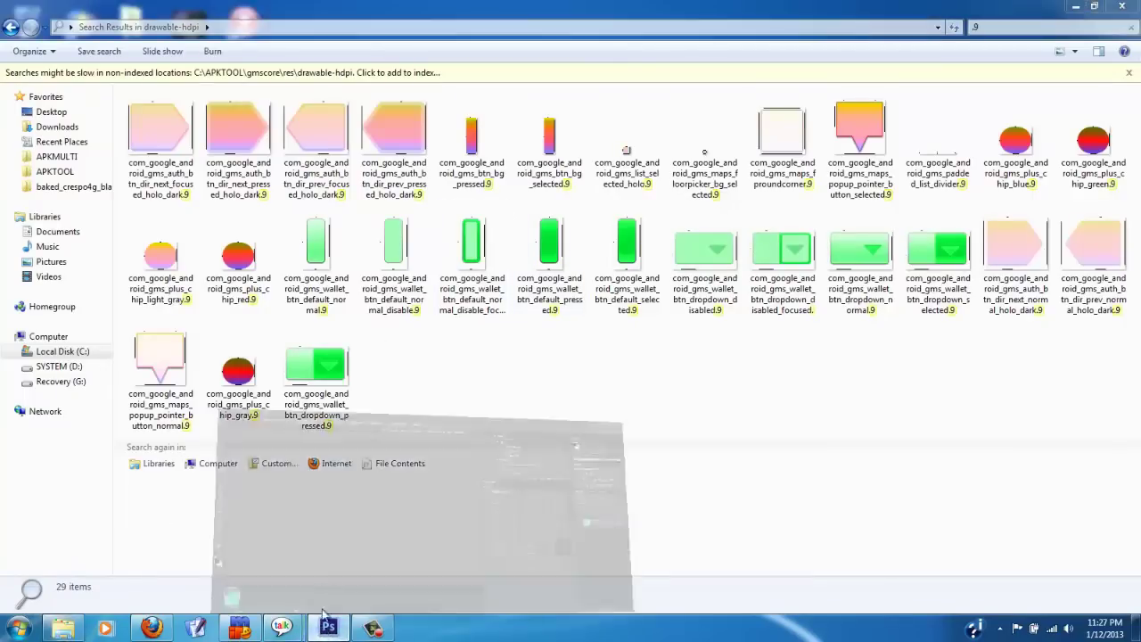
{"action": "left_click", "coordinate": [41, 9]}
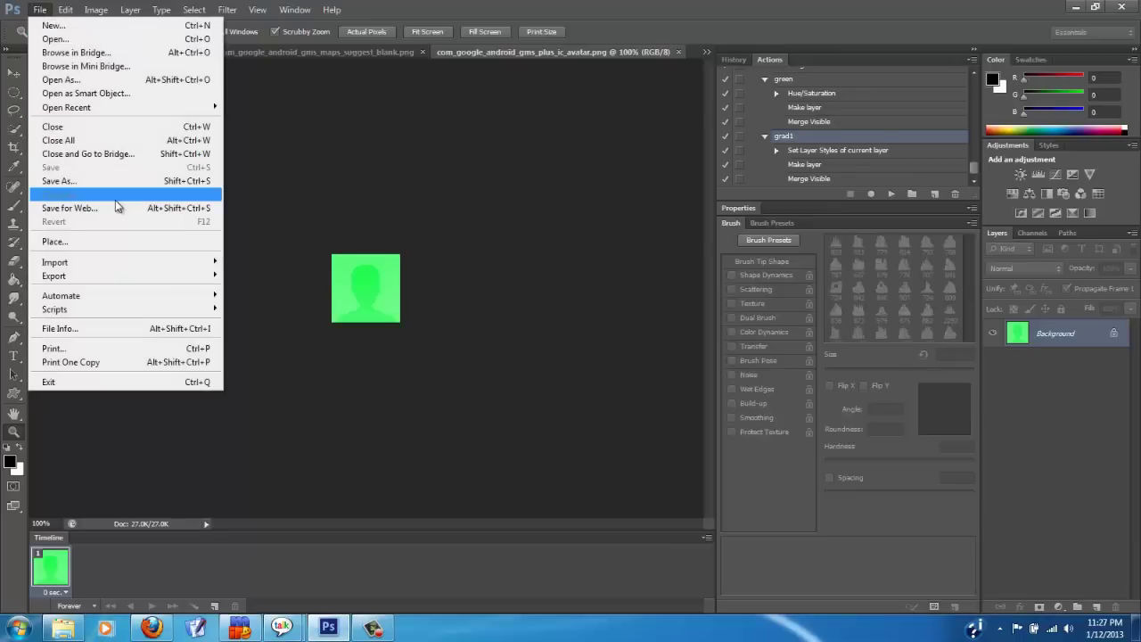
{"action": "left_click", "coordinate": [125, 140]}
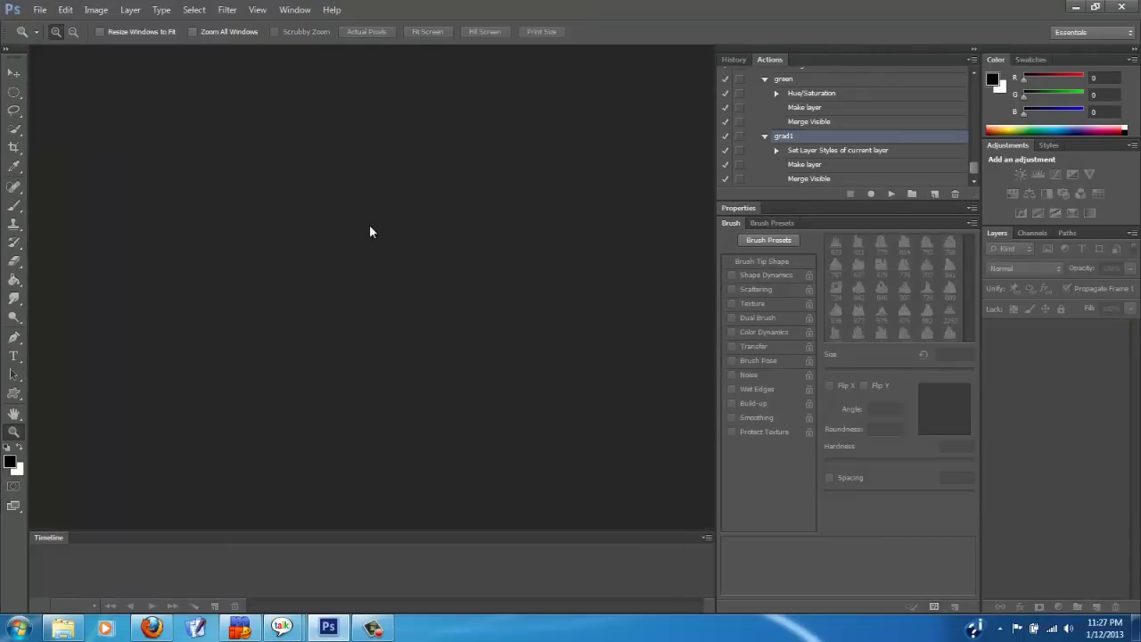
{"action": "left_click", "coordinate": [1076, 9]}
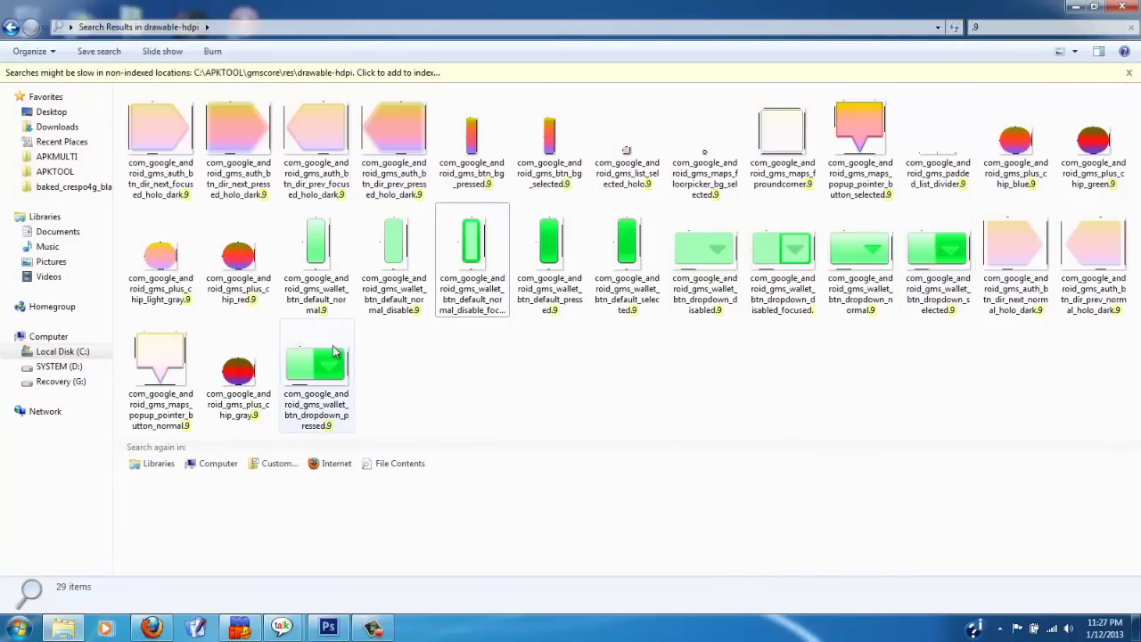
Check the wallet_btn_dropdown_pressed.9 image in Photoshop, return to Windows Explorer, and refresh the .9 search results.
{"action": "double_click", "coordinate": [332, 385]}
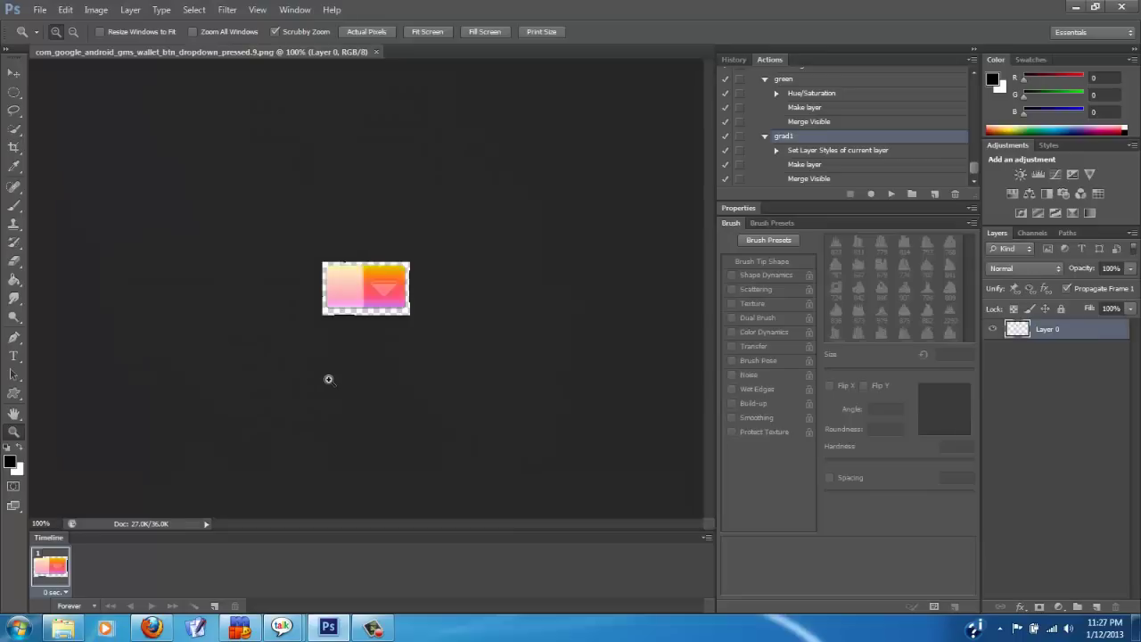
{"action": "left_click", "coordinate": [39, 11]}
{"action": "left_click", "coordinate": [1079, 56]}
{"action": "left_click", "coordinate": [1076, 6]}
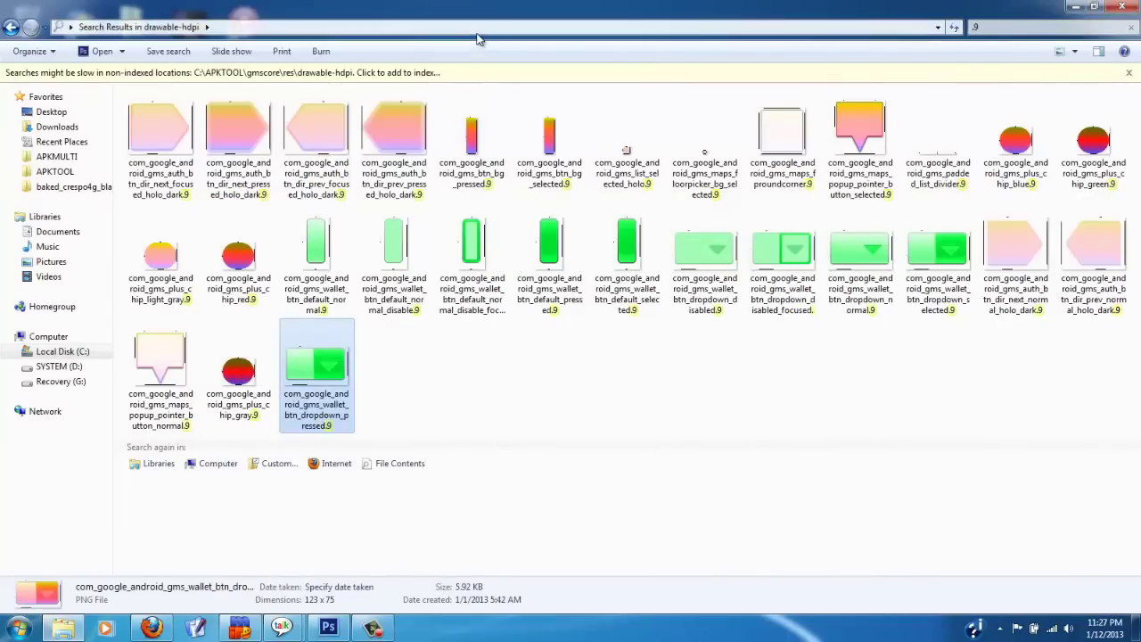
{"action": "left_click", "coordinate": [477, 34]}
{"action": "key", "text": "Return"}
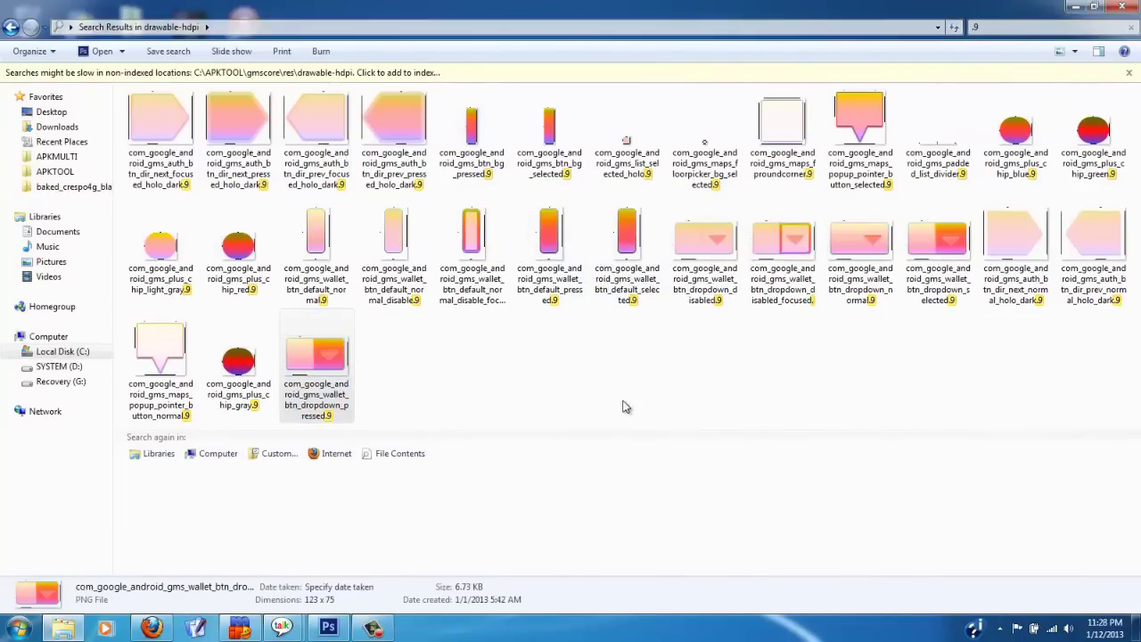
{"action": "left_click", "coordinate": [671, 403]}
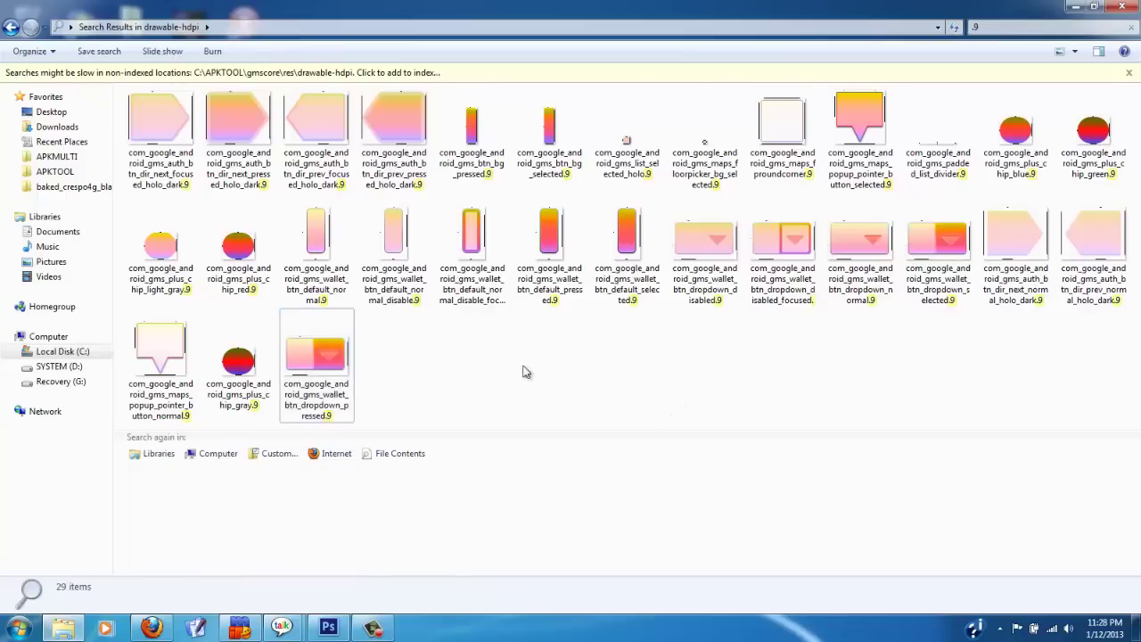
Return to the drawable-hdpi folder, search it again for .9, and cut all matching images.
{"action": "left_click", "coordinate": [10, 27]}
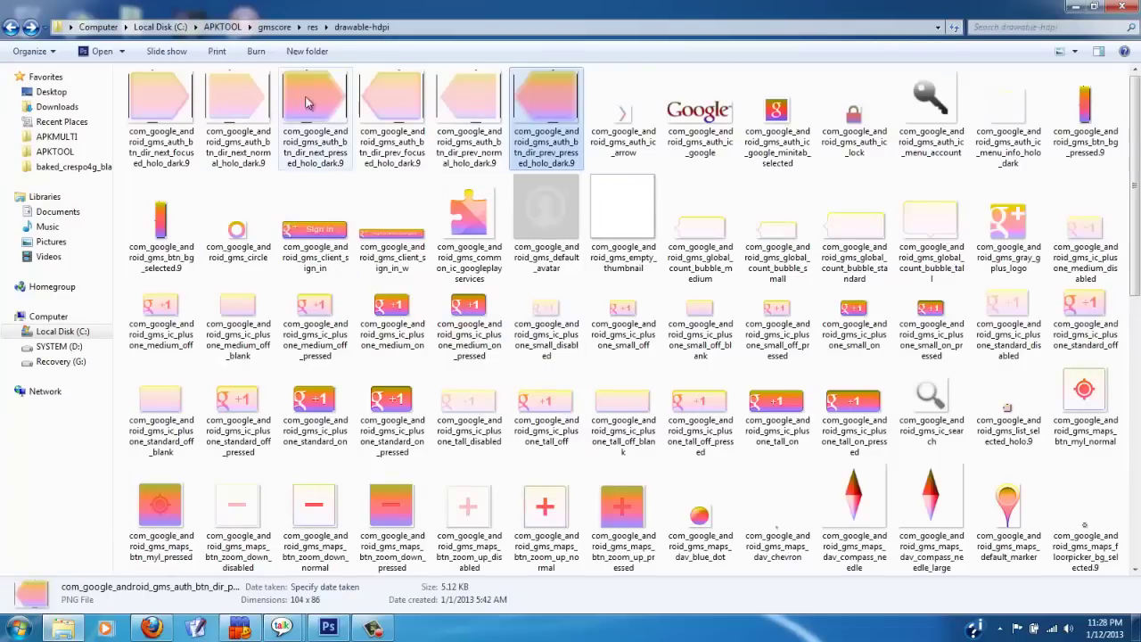
{"action": "left_click", "coordinate": [704, 120]}
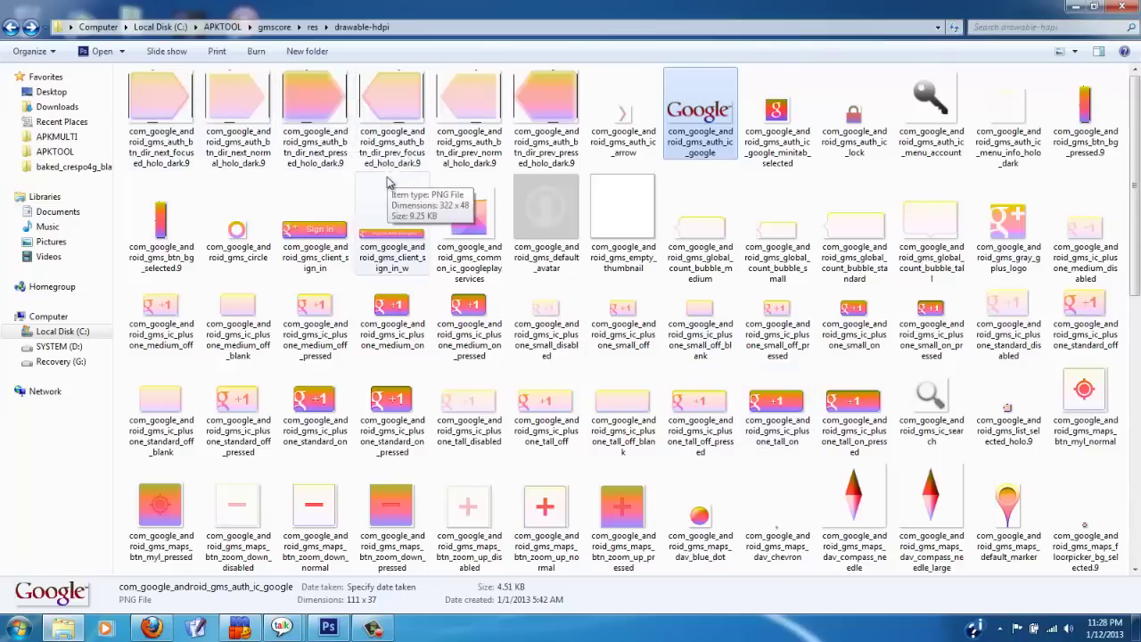
{"action": "left_click", "coordinate": [1070, 25]}
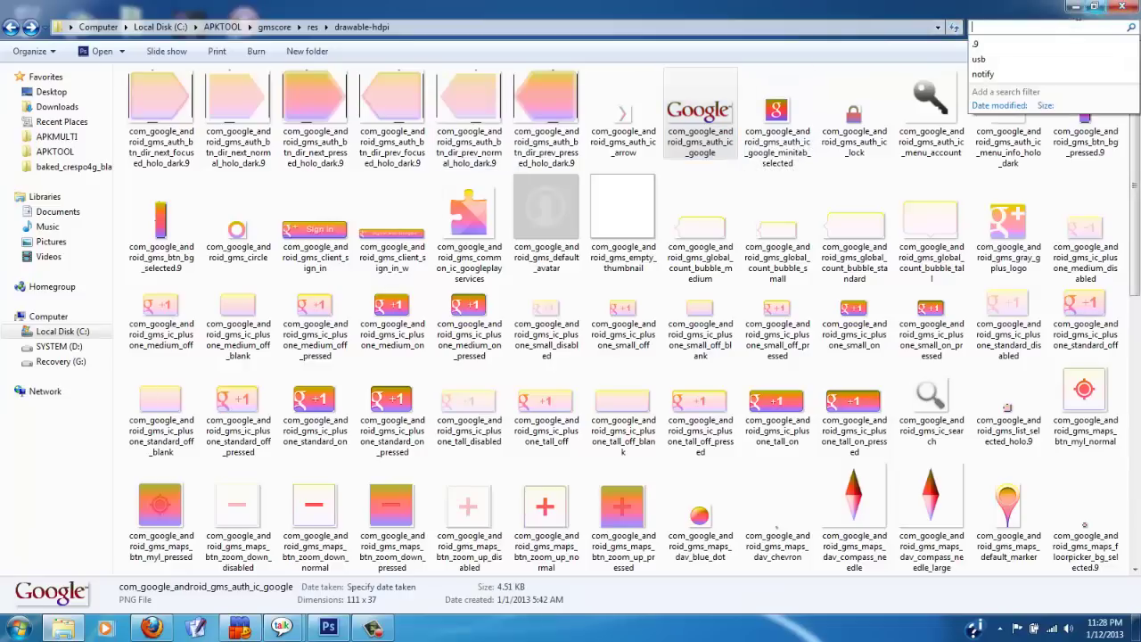
{"action": "left_click", "coordinate": [1070, 44]}
{"action": "left_click", "coordinate": [675, 318]}
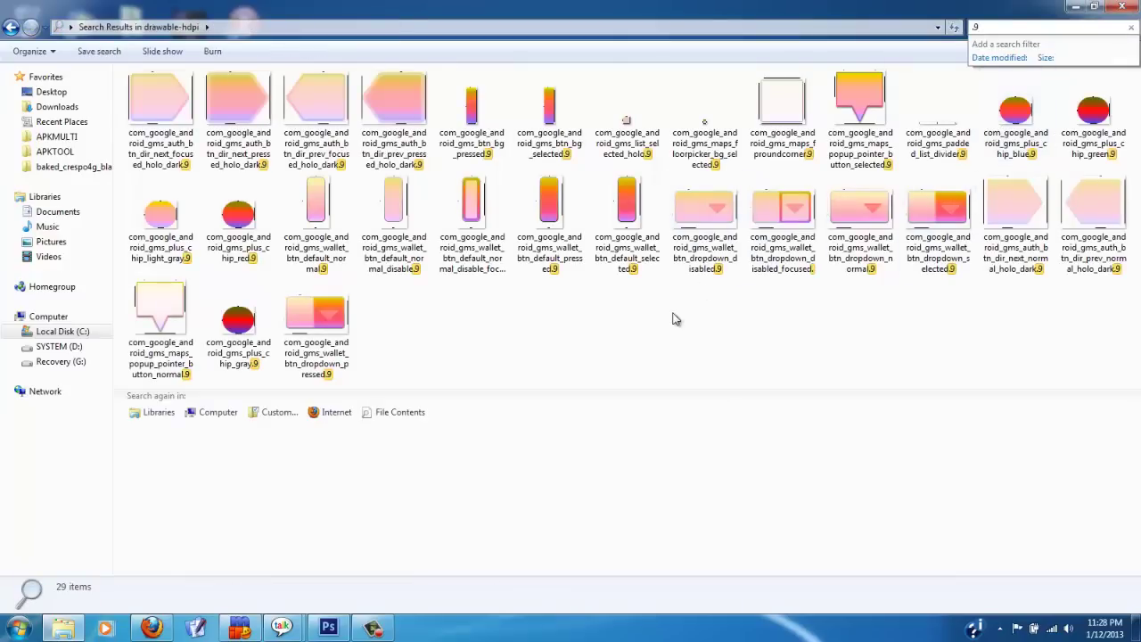
{"action": "key", "text": "ctrl+a"}
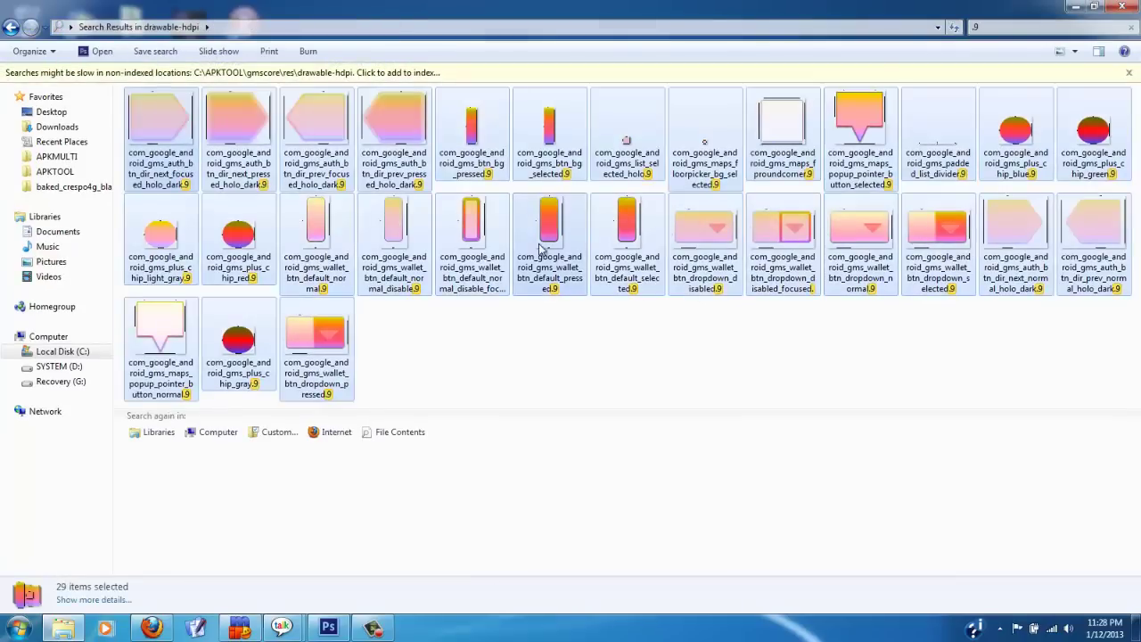
{"action": "right_click", "coordinate": [458, 250]}
{"action": "left_click", "coordinate": [526, 484]}
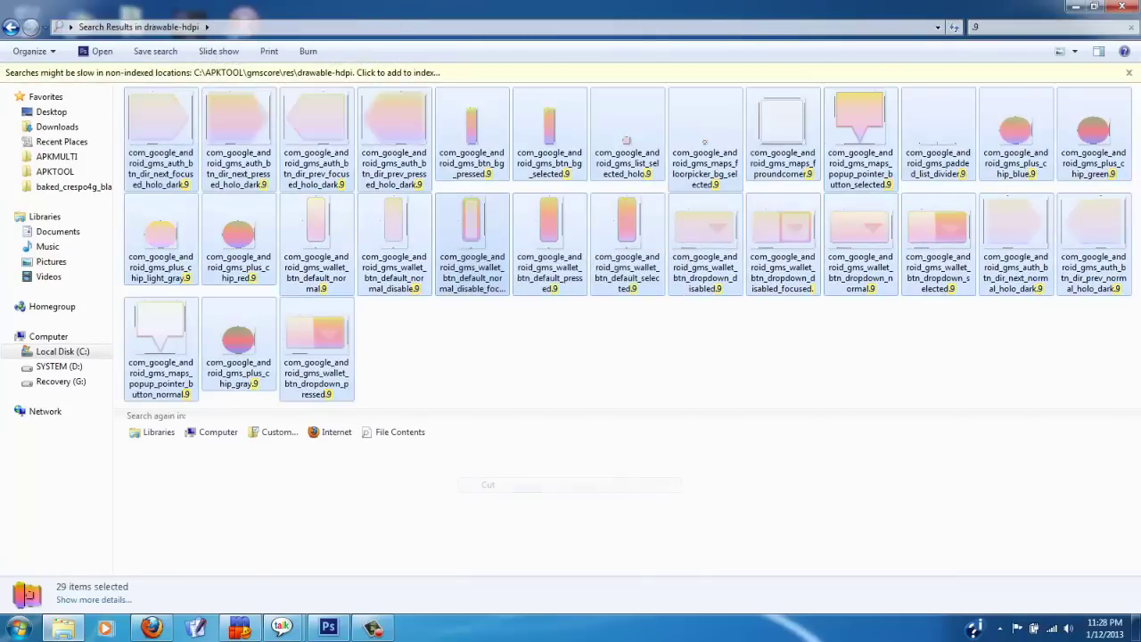
Show the desktop, create a new folder there named nineimg, and open it.
{"action": "left_click", "coordinate": [1076, 6]}
{"action": "right_click", "coordinate": [491, 174]}
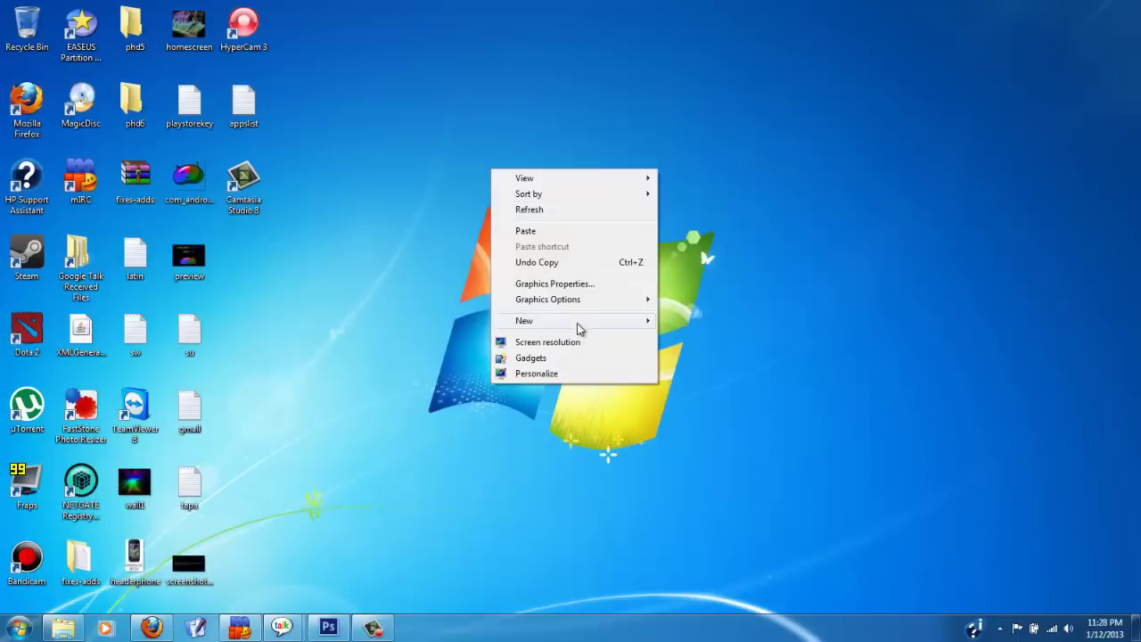
{"action": "mouse_move", "coordinate": [580, 323]}
{"action": "left_click", "coordinate": [724, 323]}
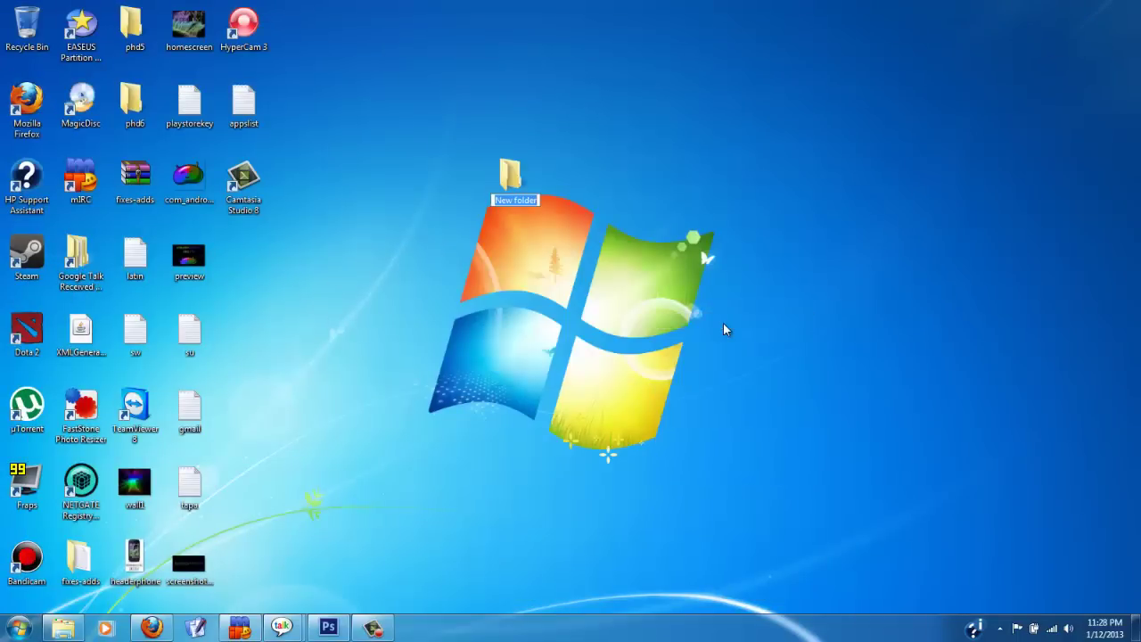
{"action": "type", "text": ".9"}
{"action": "key", "text": "Return"}
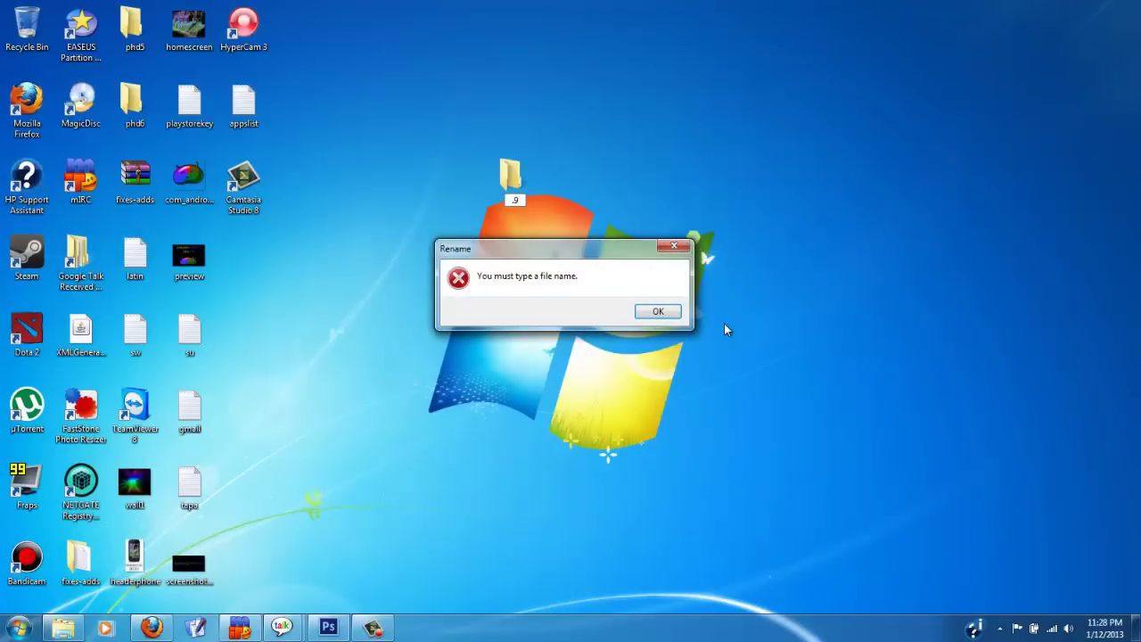
{"action": "left_click", "coordinate": [652, 316]}
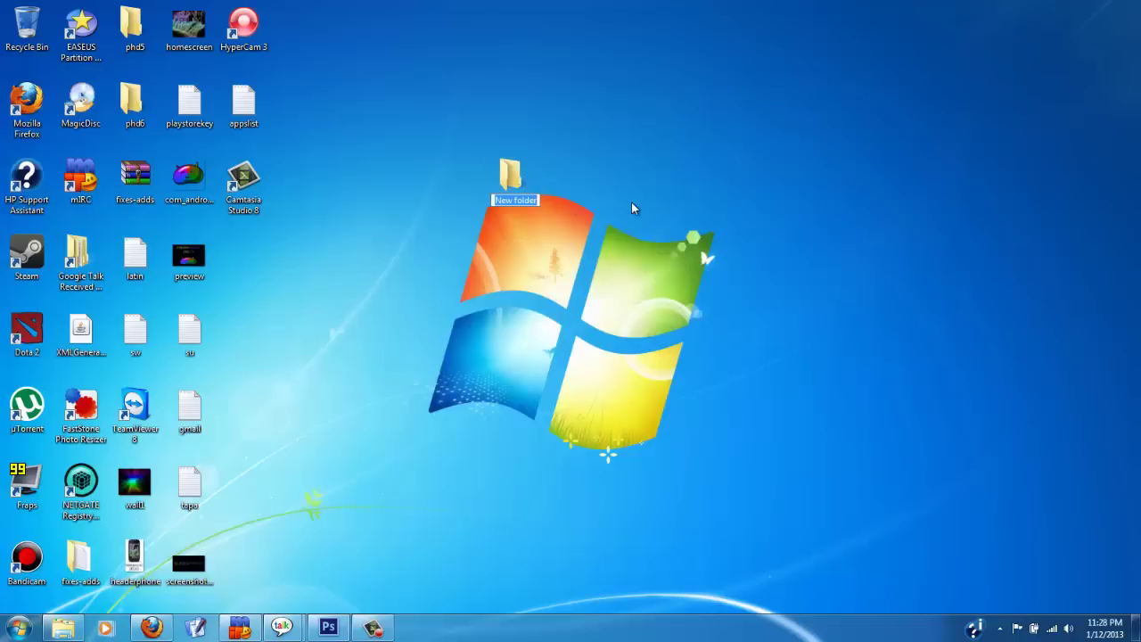
{"action": "type", "text": "nineimg"}
{"action": "key", "text": "Return"}
{"action": "key", "text": "Return"}
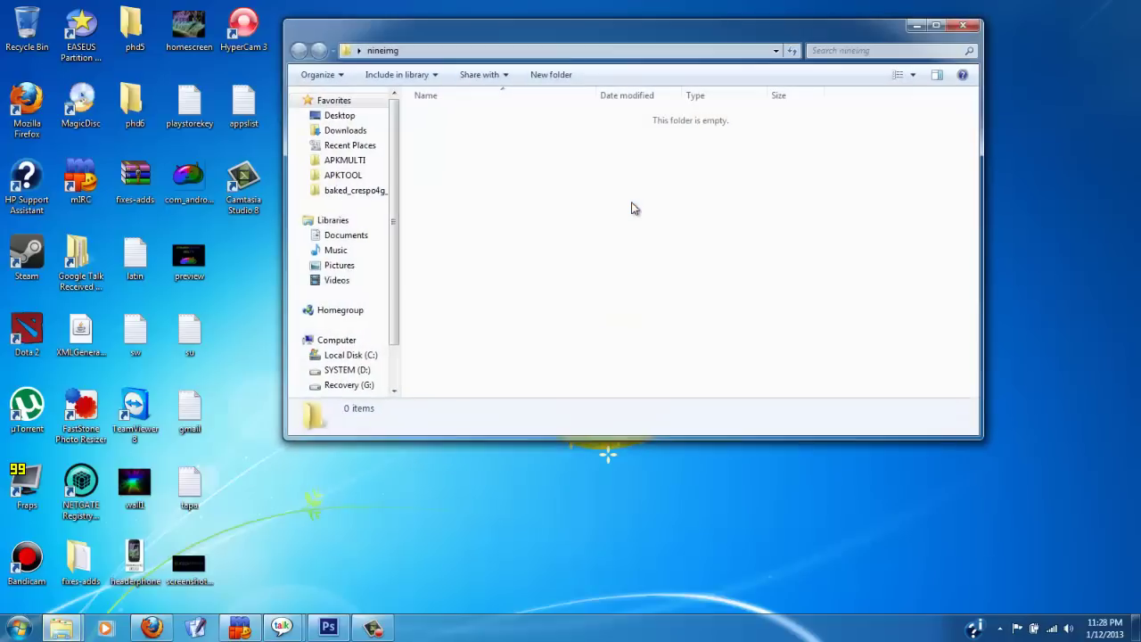
Paste the cut .9 images into the nineimg folder and display them as thumbnails.
{"action": "key", "text": "ctrl+v"}
{"action": "left_click", "coordinate": [834, 206]}
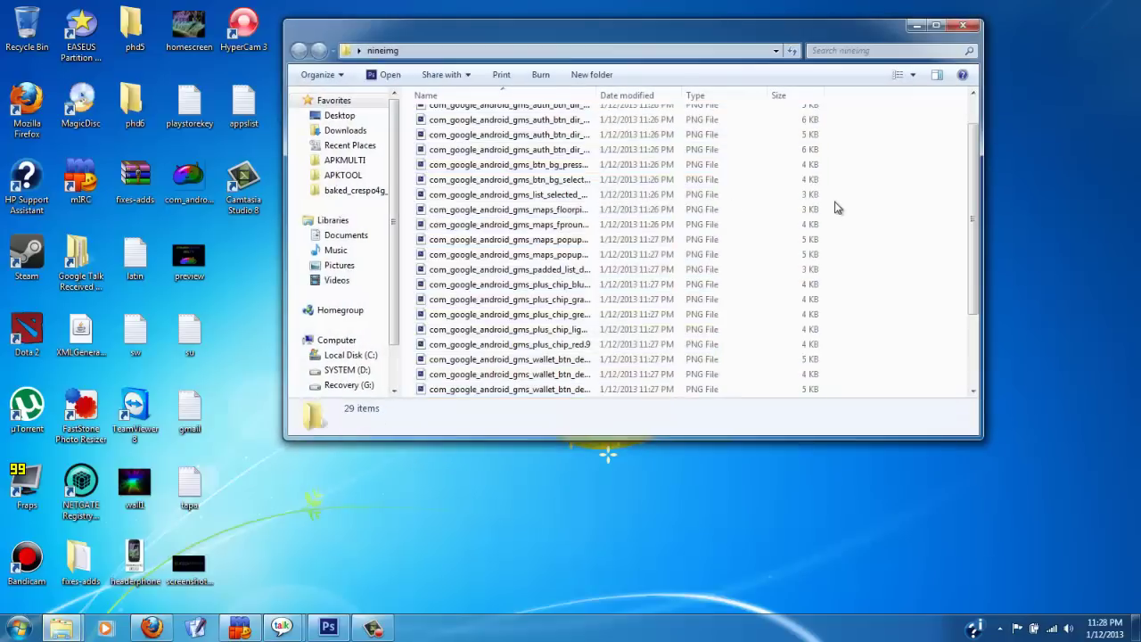
{"action": "right_click", "coordinate": [837, 205]}
{"action": "mouse_move", "coordinate": [862, 214]}
{"action": "left_click", "coordinate": [1048, 225]}
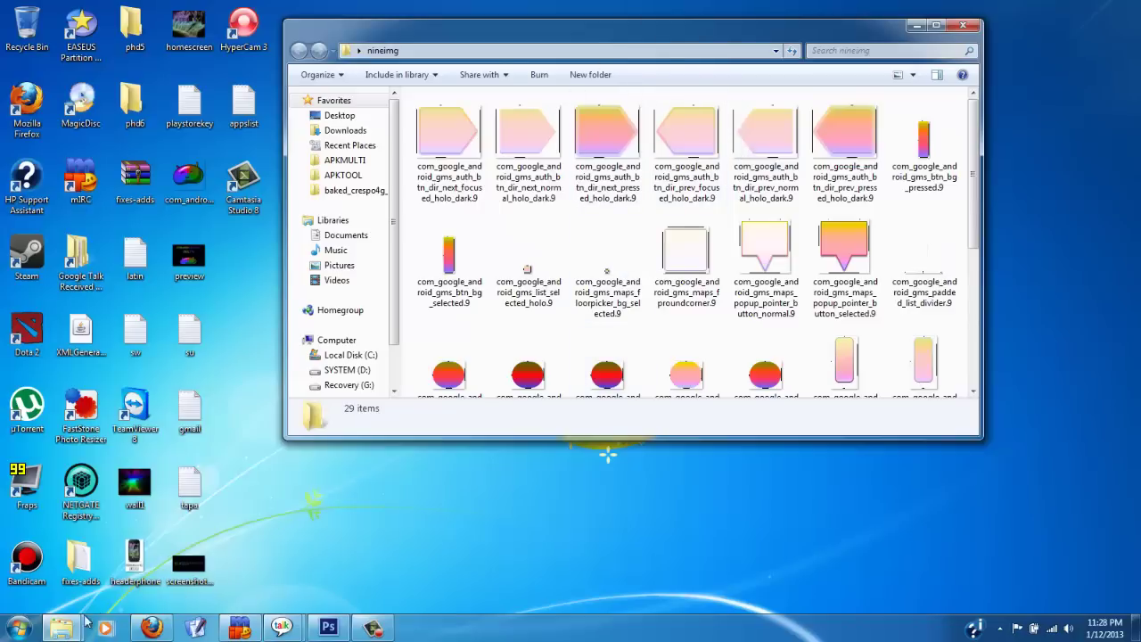
Return to the drawable-hdpi folder, and close the wallet_btn_dropdown_pressed.9 image still open in Photoshop.
{"action": "mouse_move", "coordinate": [87, 622]}
{"action": "left_click", "coordinate": [85, 548]}
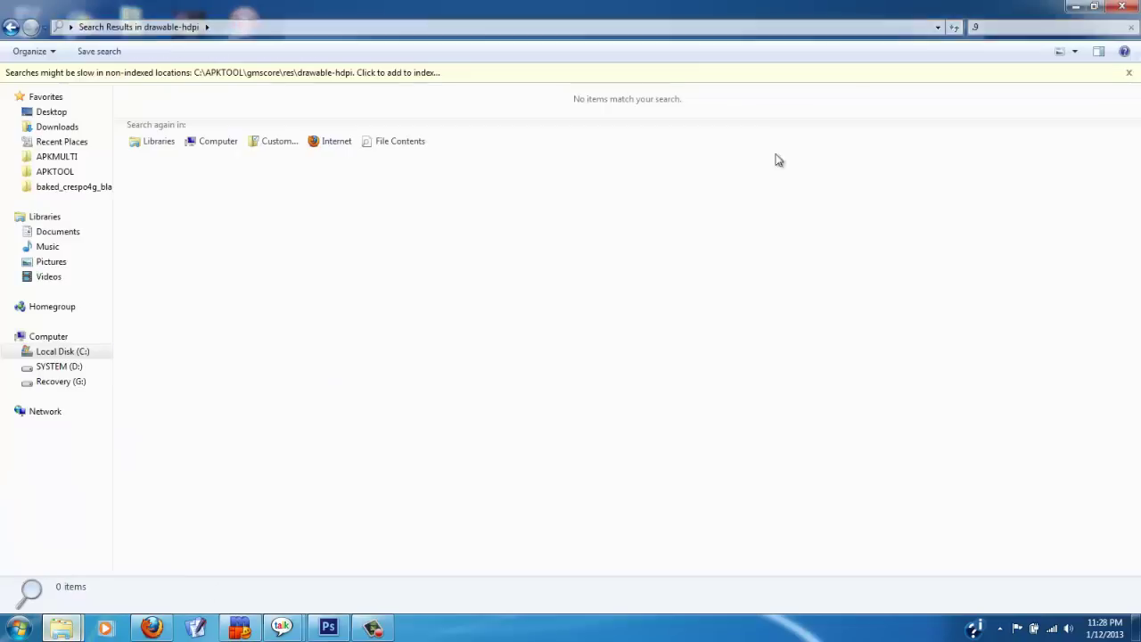
{"action": "key", "text": "BackSpace"}
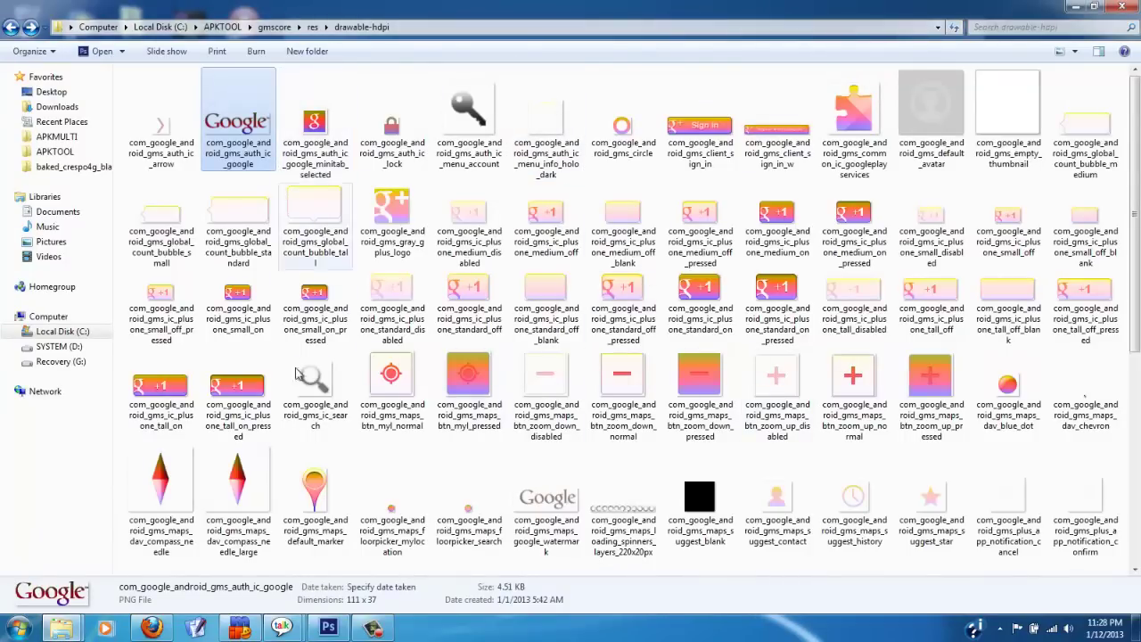
{"action": "left_click", "coordinate": [328, 628]}
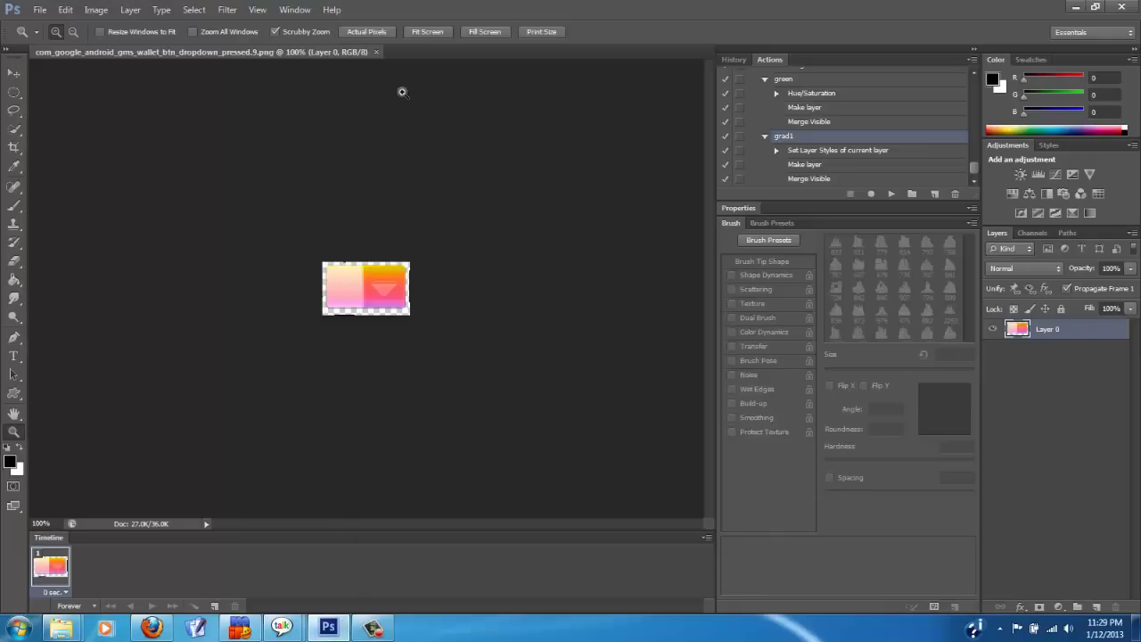
{"action": "left_click", "coordinate": [376, 52]}
{"action": "left_click", "coordinate": [1076, 7]}
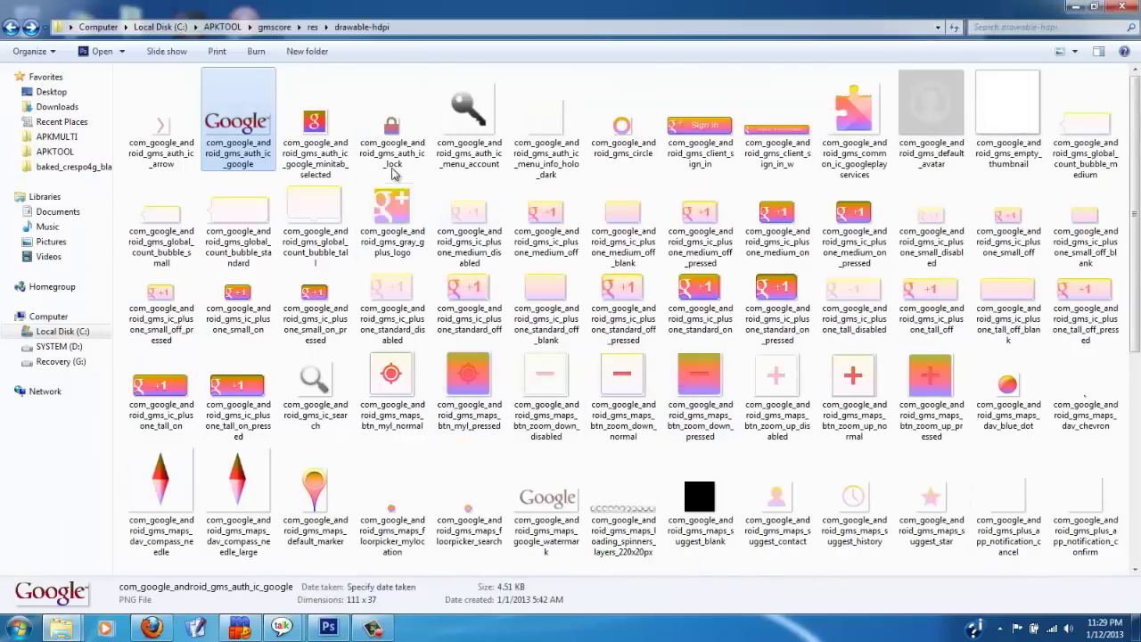
Open com_google_android_gms_auth_ic_google in Photoshop and start recording a new action named brightergrad in the Default Actions set.
{"action": "double_click", "coordinate": [228, 147]}
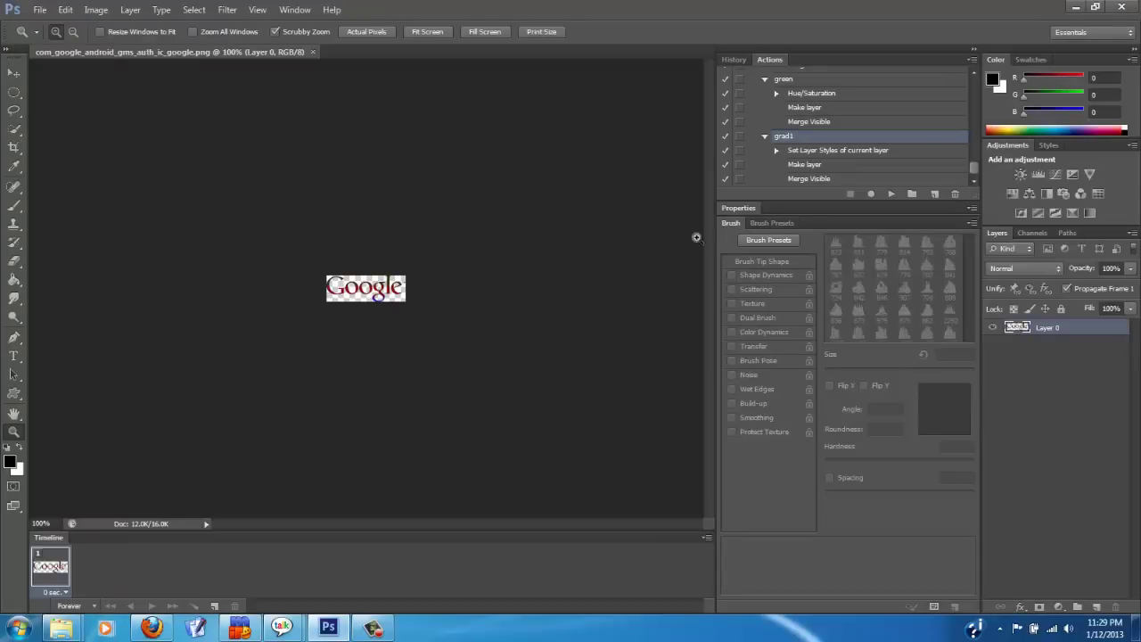
{"action": "left_click", "coordinate": [935, 194]}
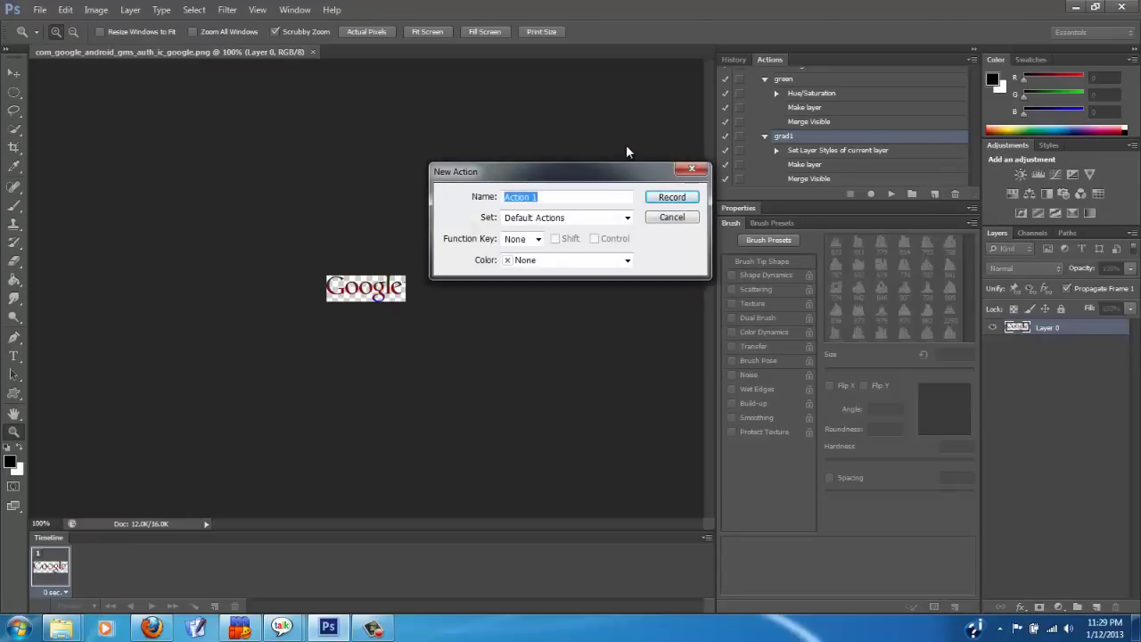
{"action": "type", "text": "brightergrad"}
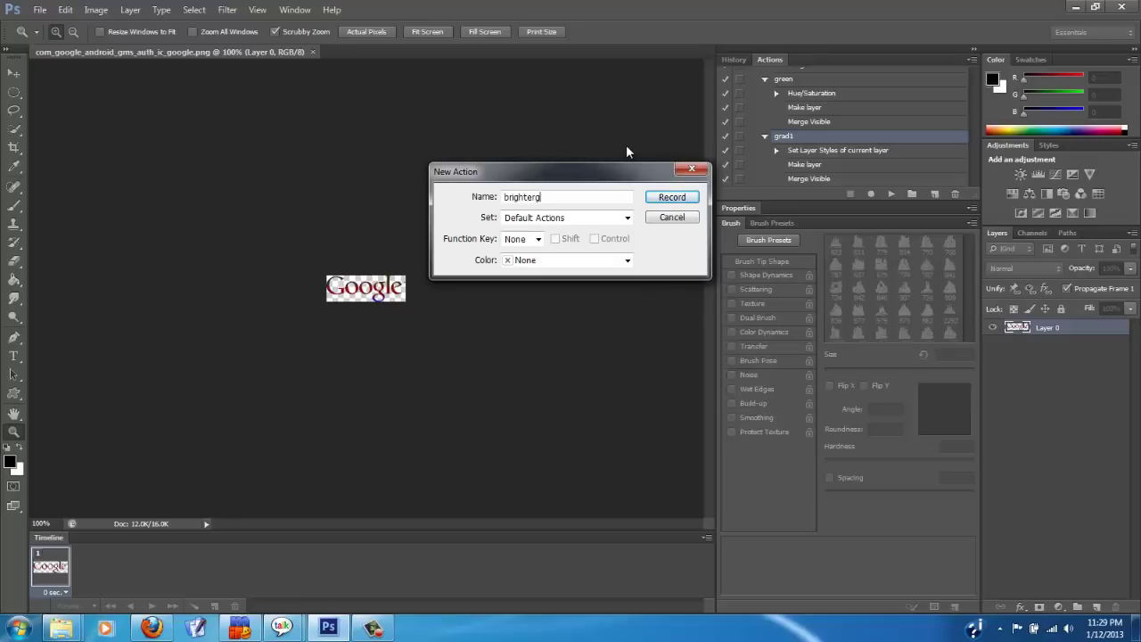
{"action": "key", "text": "Return"}
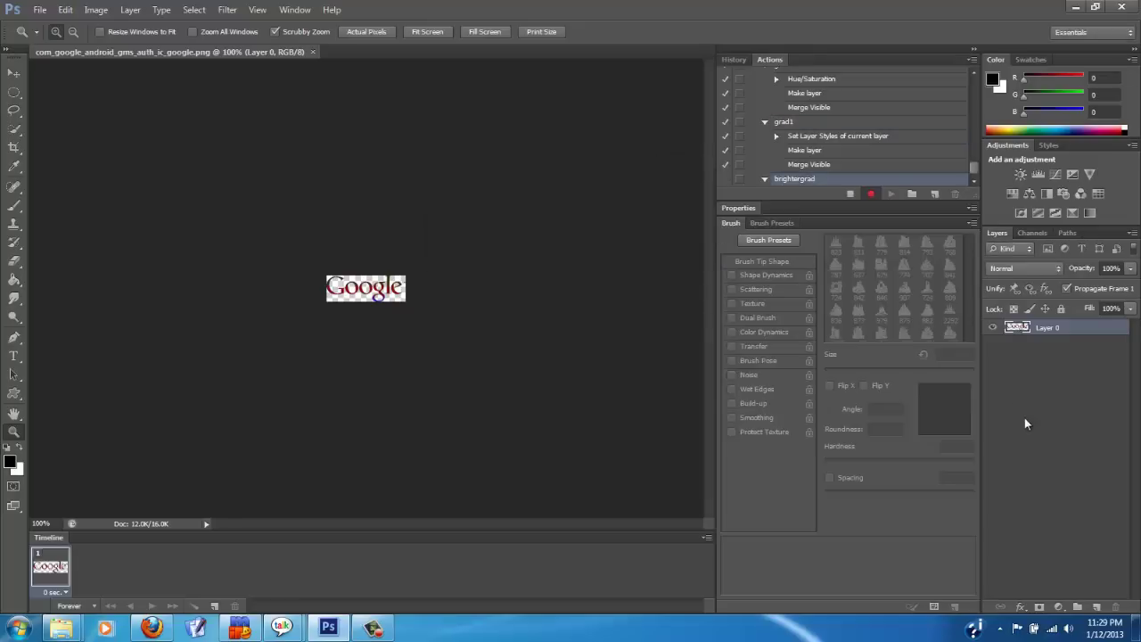
Add a Gradient Overlay layer style to Layer 0 using the Blue, Red, Yellow preset.
{"action": "double_click", "coordinate": [1109, 333]}
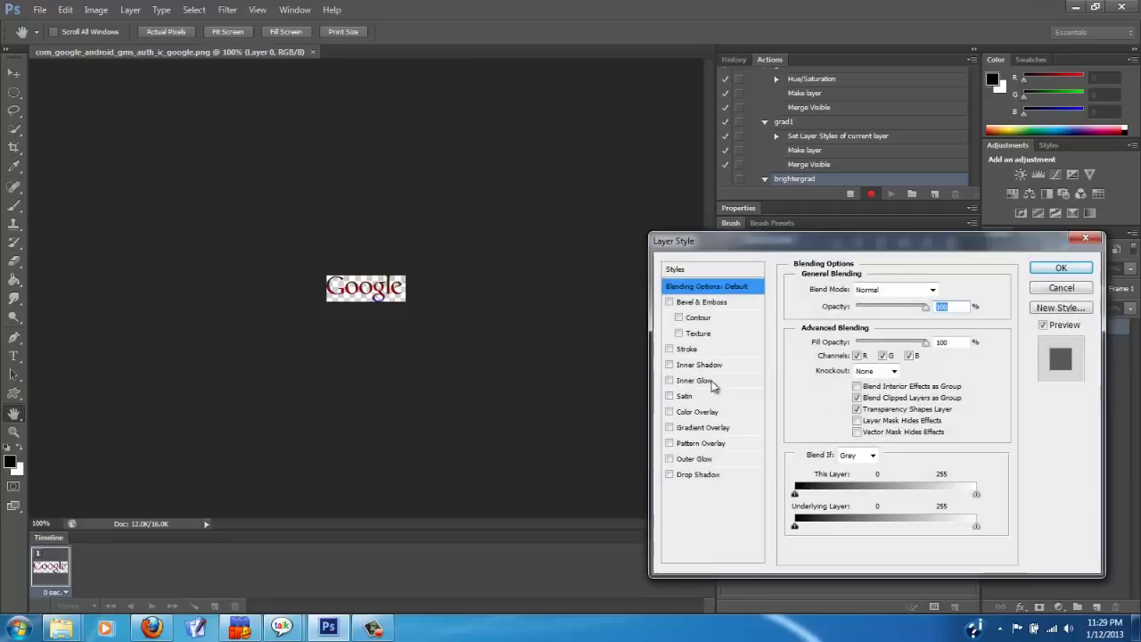
{"action": "left_click", "coordinate": [697, 428]}
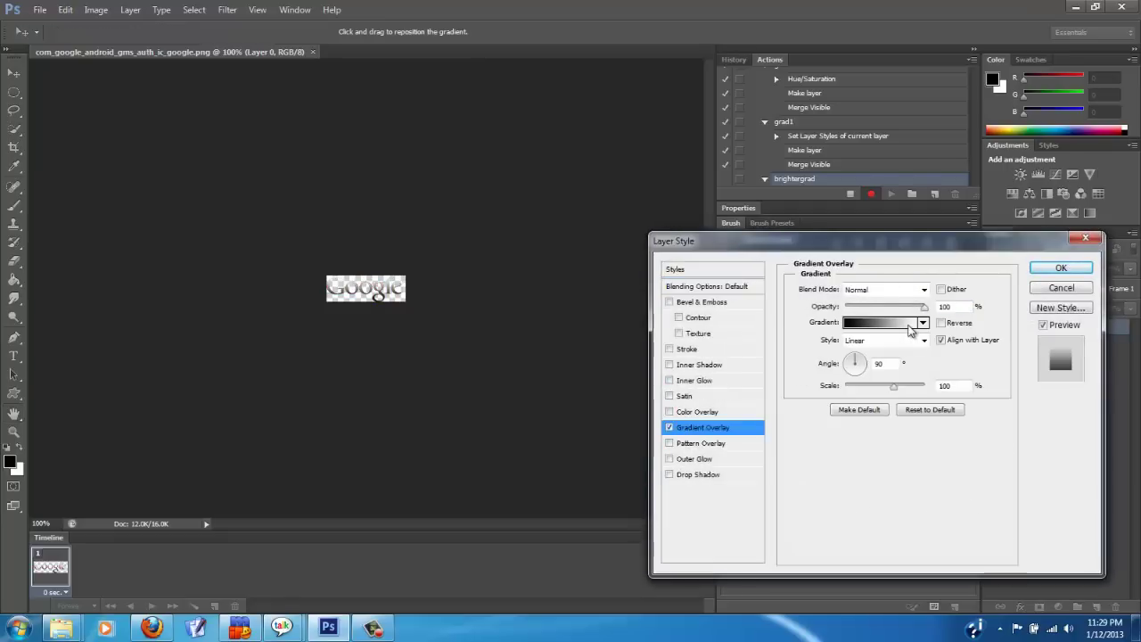
{"action": "left_click", "coordinate": [910, 330]}
{"action": "left_click", "coordinate": [890, 157]}
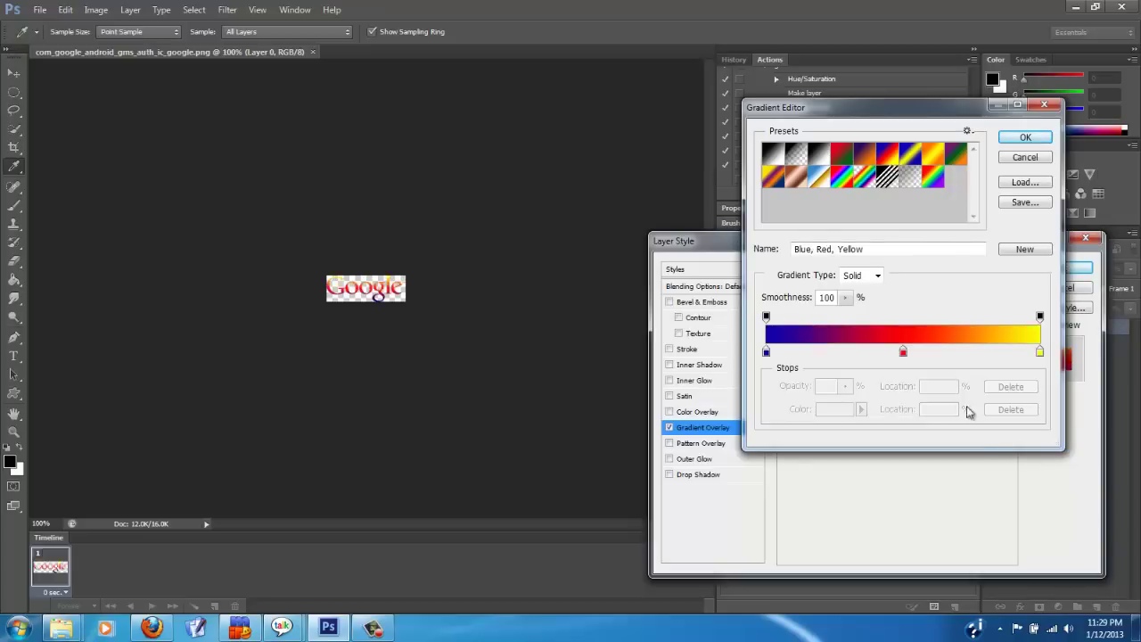
{"action": "left_click", "coordinate": [1032, 139]}
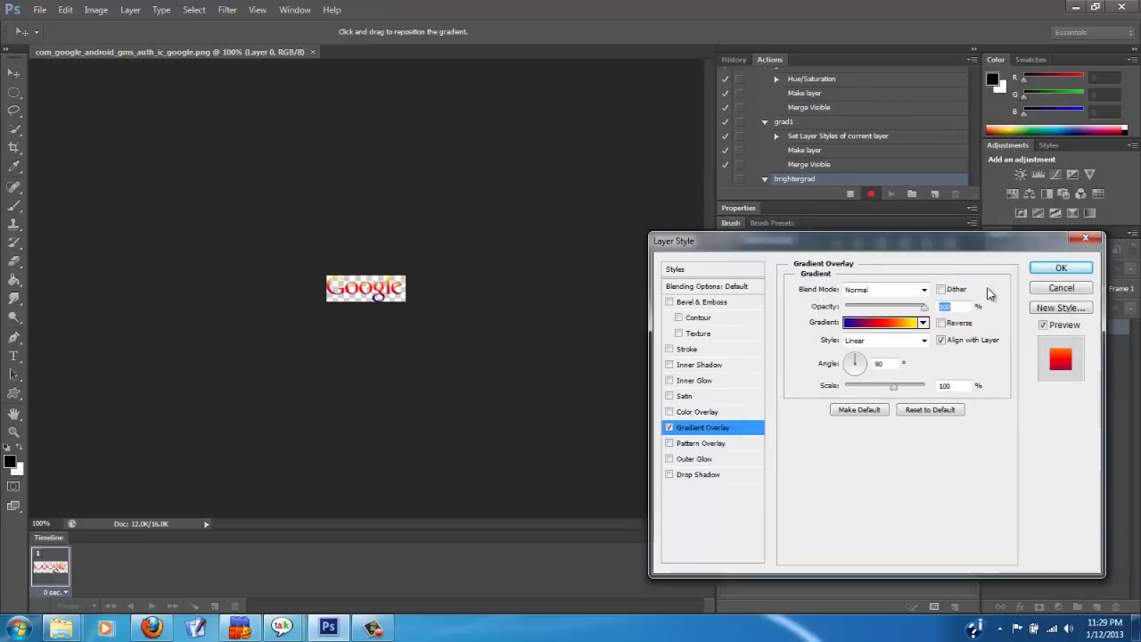
Try the Color blend mode on the gradient overlay and set it to Hard Light instead.
{"action": "left_click", "coordinate": [923, 292]}
{"action": "left_click", "coordinate": [905, 350]}
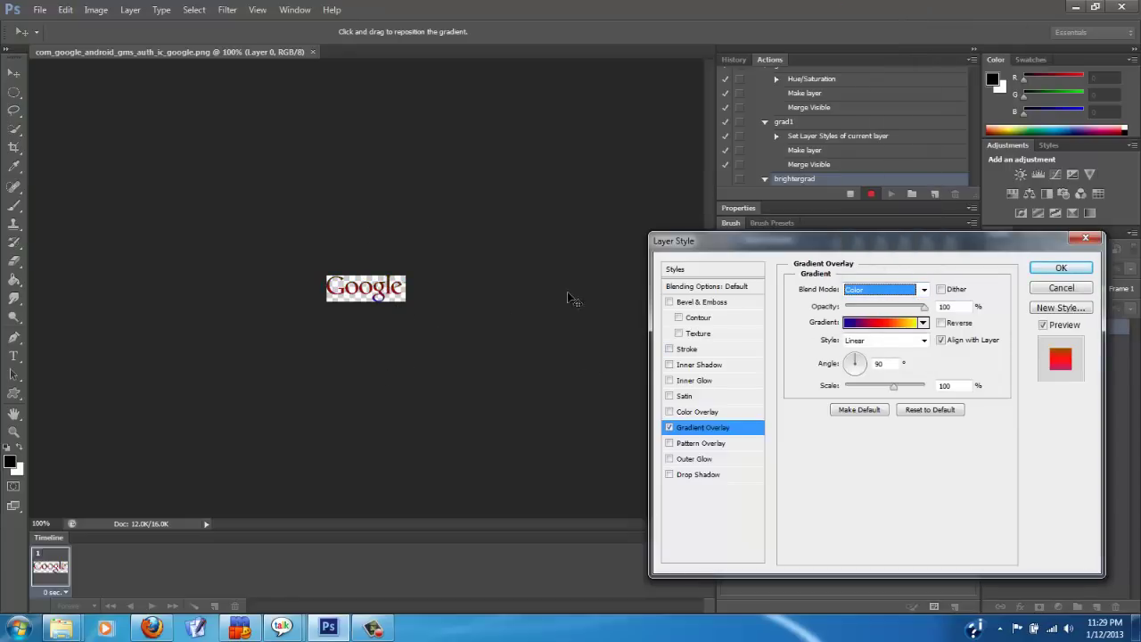
{"action": "left_click", "coordinate": [856, 291]}
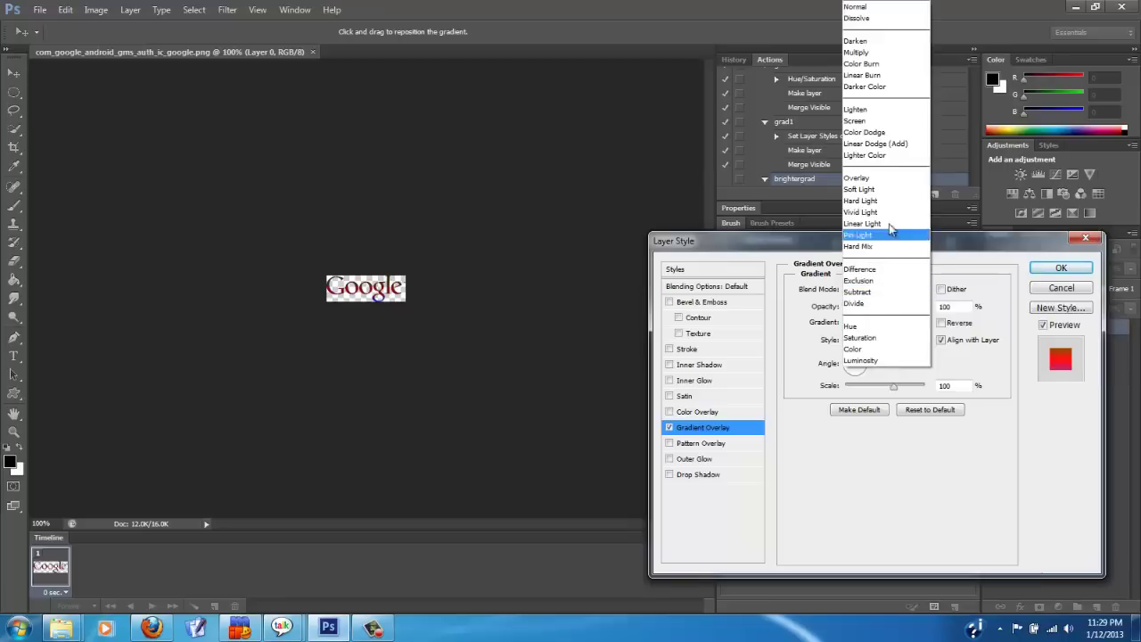
{"action": "left_click", "coordinate": [905, 207]}
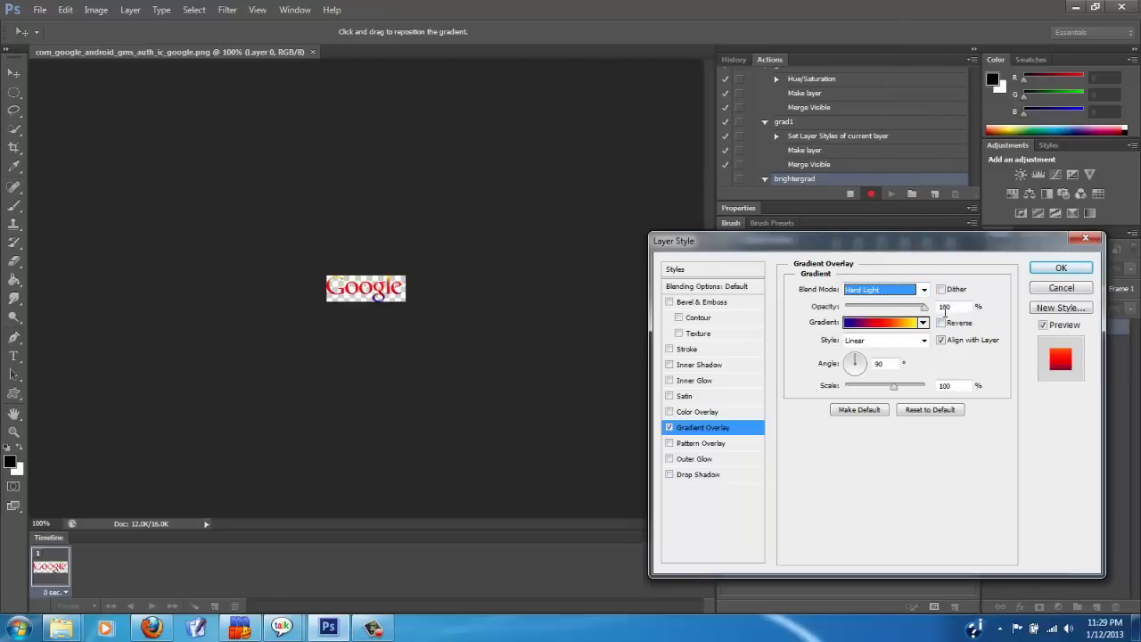
Try the Angle style on the gradient overlay and return it to Linear.
{"action": "left_click", "coordinate": [874, 345]}
{"action": "left_click", "coordinate": [870, 381]}
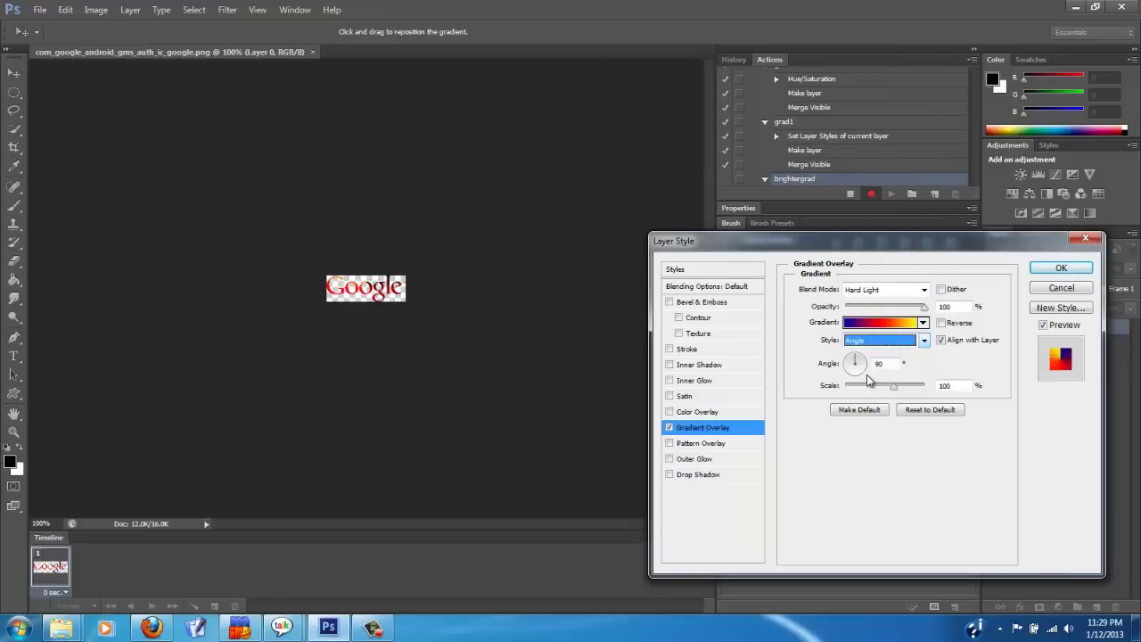
{"action": "left_click", "coordinate": [924, 340]}
{"action": "left_click", "coordinate": [919, 340]}
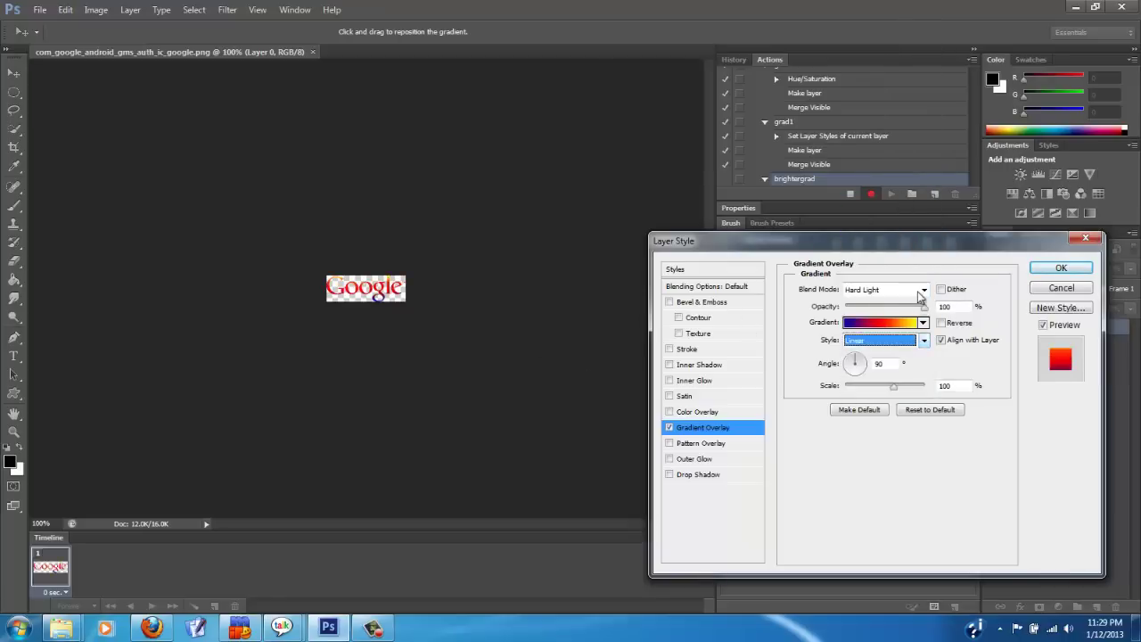
Try the Normal, Multiply and Color Burn blend modes on the gradient overlay.
{"action": "left_click", "coordinate": [921, 289]}
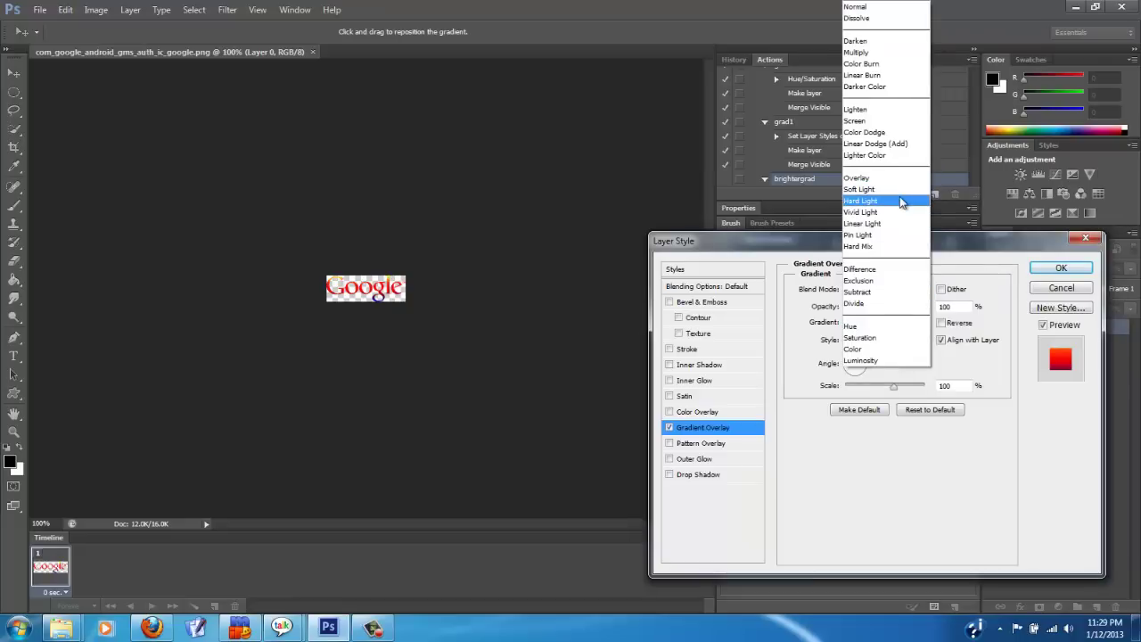
{"action": "left_click", "coordinate": [882, 8]}
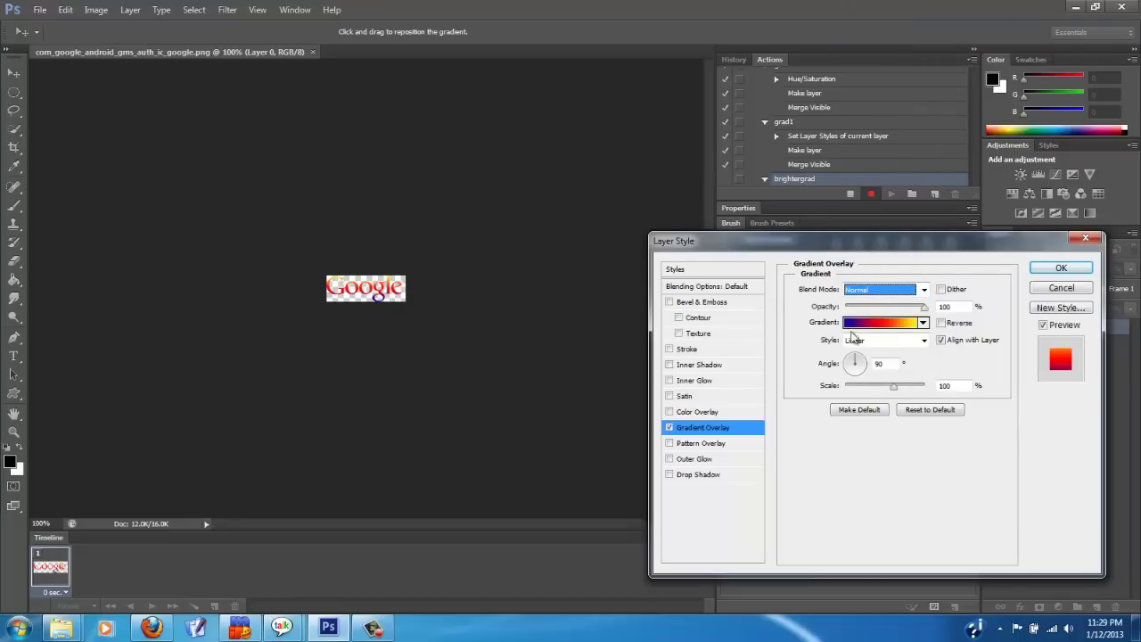
{"action": "left_click", "coordinate": [900, 290]}
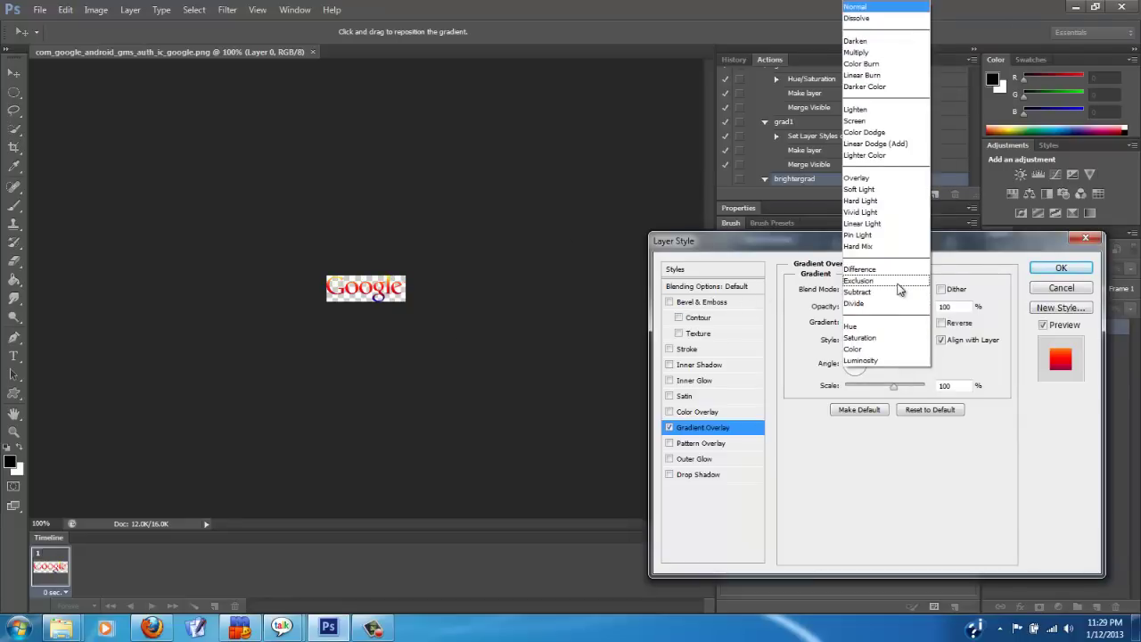
{"action": "left_click", "coordinate": [899, 49]}
{"action": "left_click", "coordinate": [879, 324]}
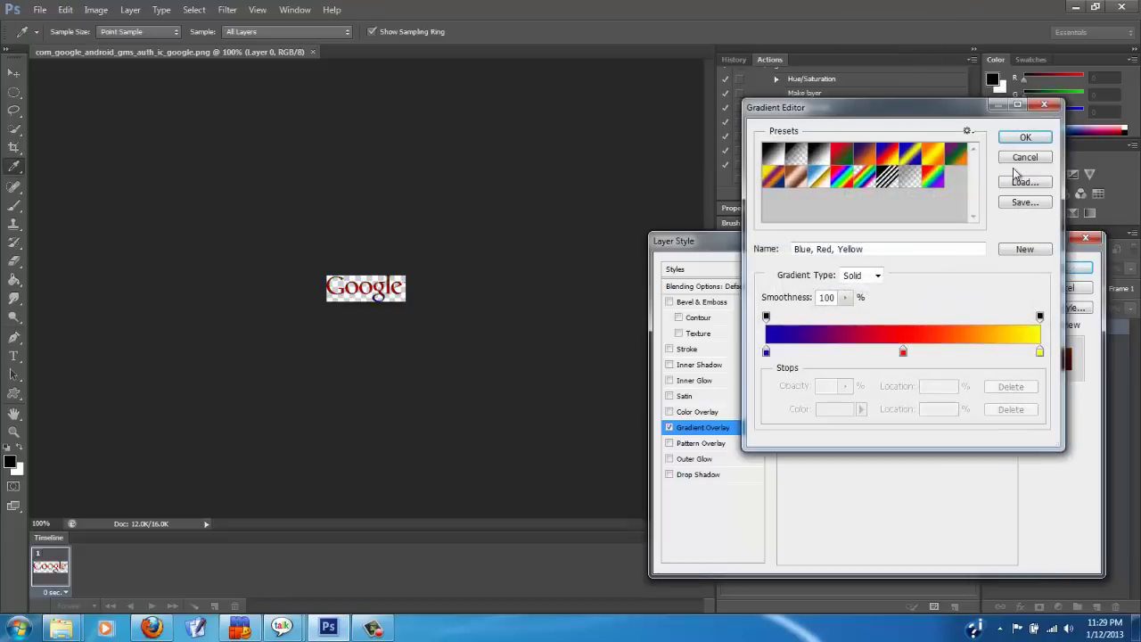
{"action": "left_click", "coordinate": [1024, 158]}
{"action": "left_click", "coordinate": [899, 290]}
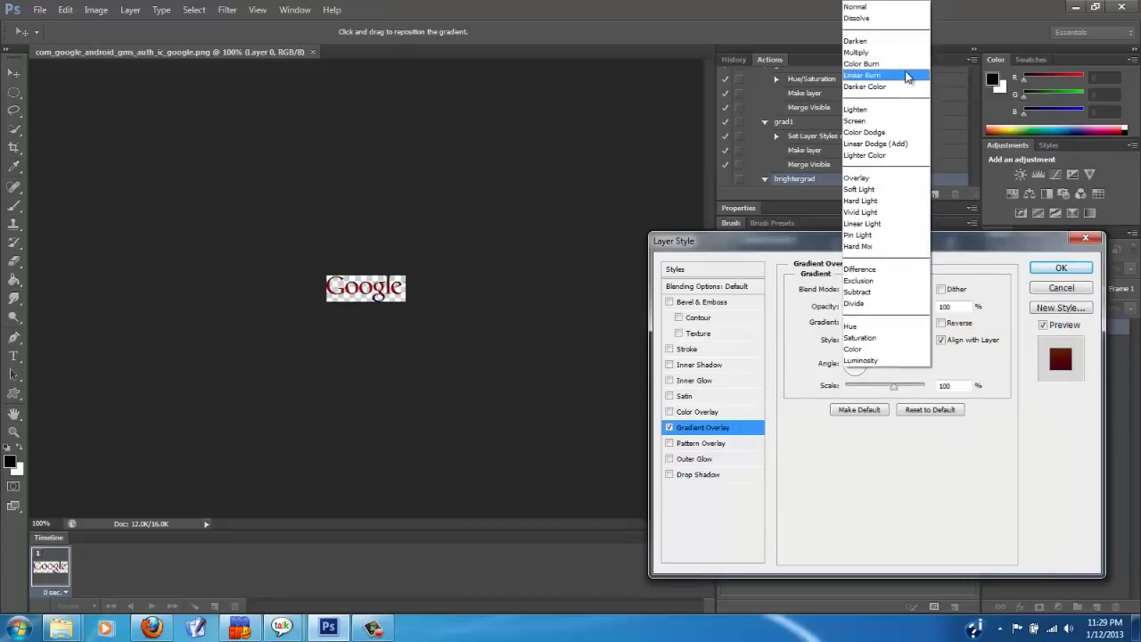
{"action": "left_click", "coordinate": [906, 64]}
Set the gradient overlay's blend mode to Normal and apply the layer style.
{"action": "left_click", "coordinate": [888, 290]}
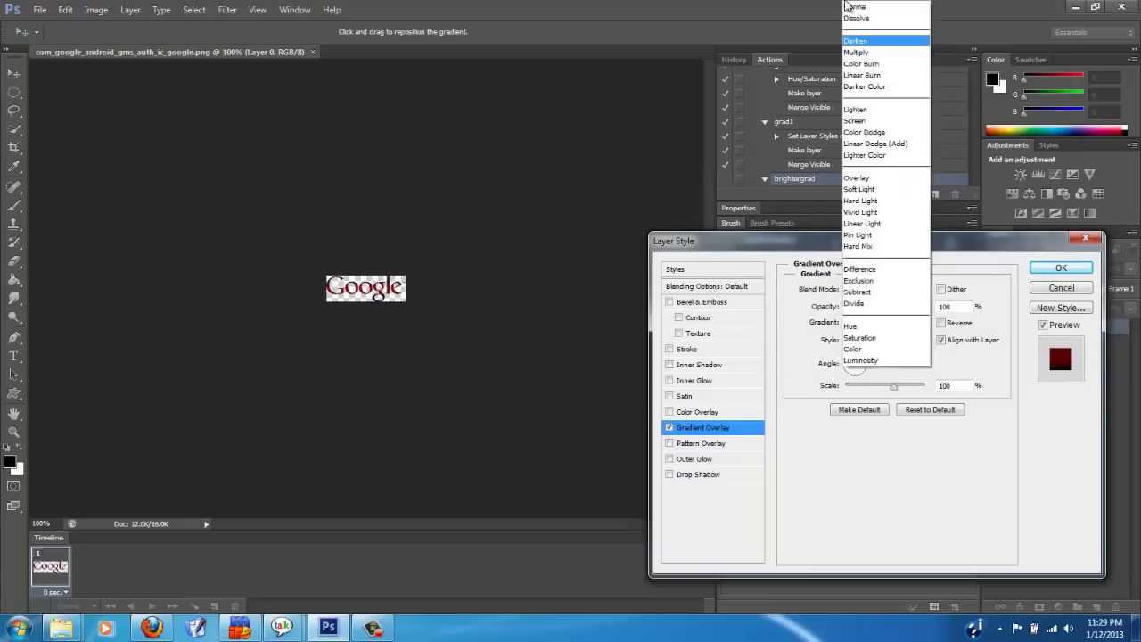
{"action": "left_click", "coordinate": [878, 8]}
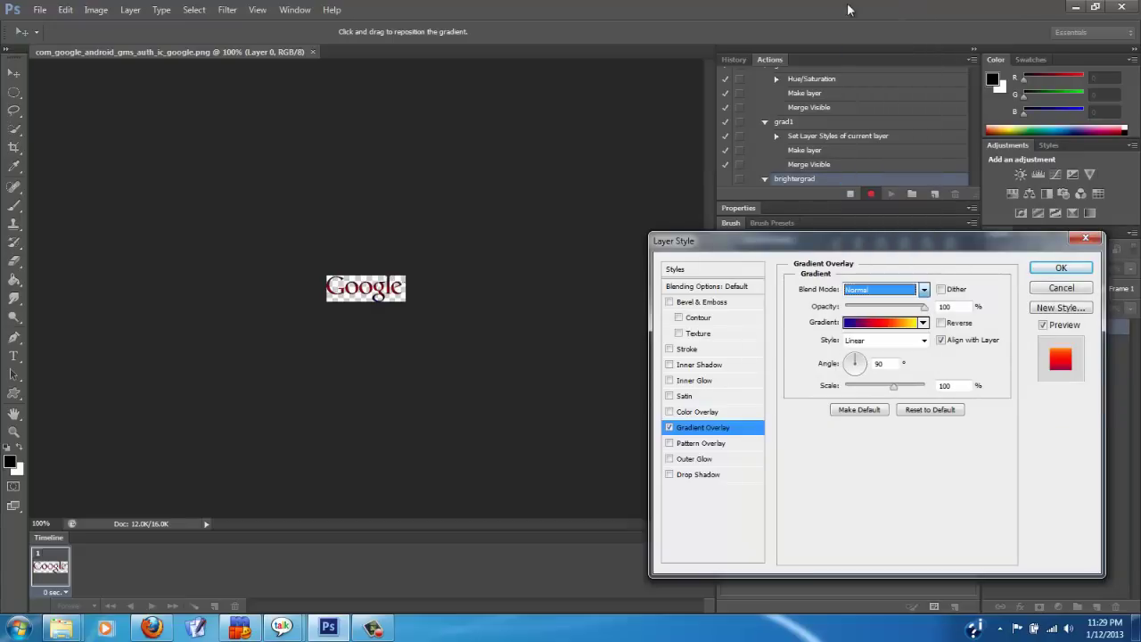
{"action": "left_click", "coordinate": [1070, 271]}
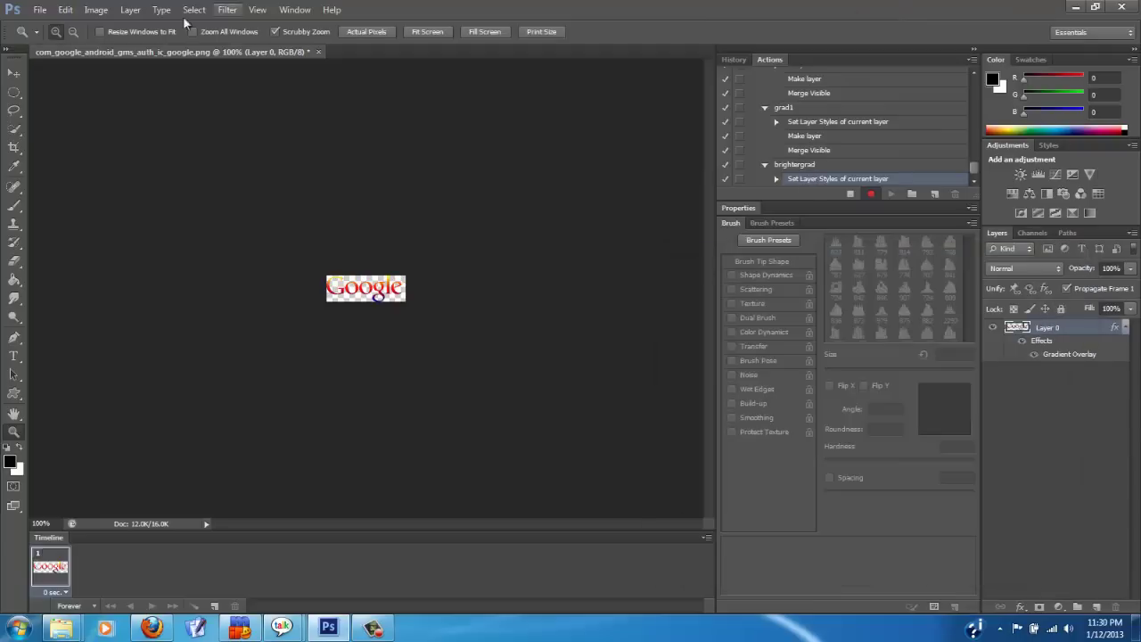
Add a new layer named Layer 1 with the default settings and merge all visible layers.
{"action": "left_click", "coordinate": [93, 10]}
{"action": "mouse_move", "coordinate": [127, 16]}
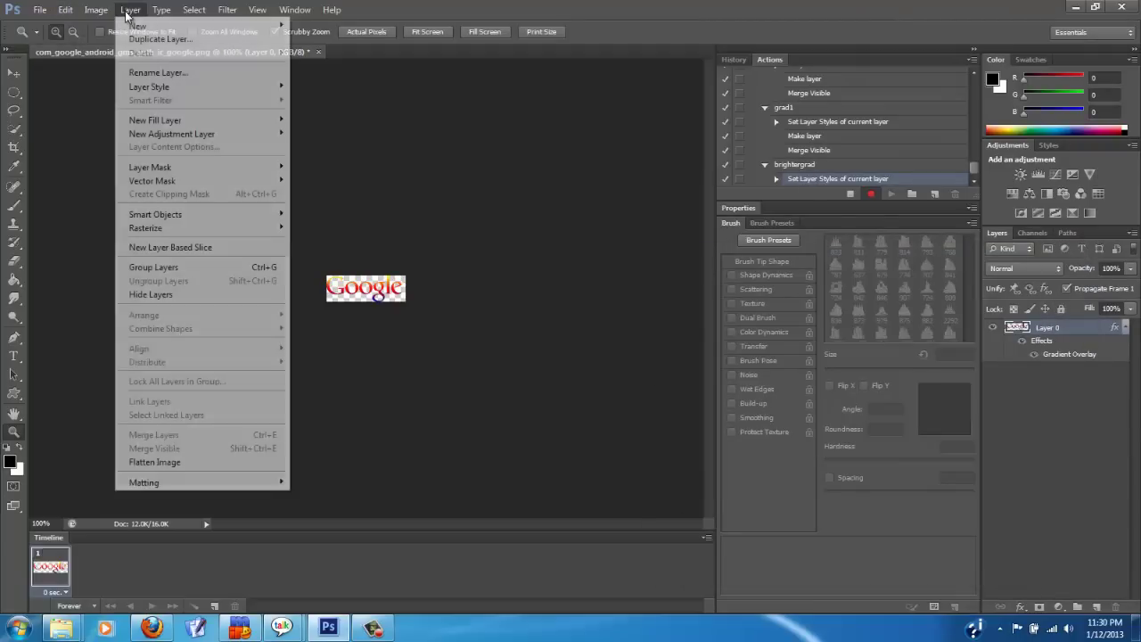
{"action": "left_click", "coordinate": [307, 27]}
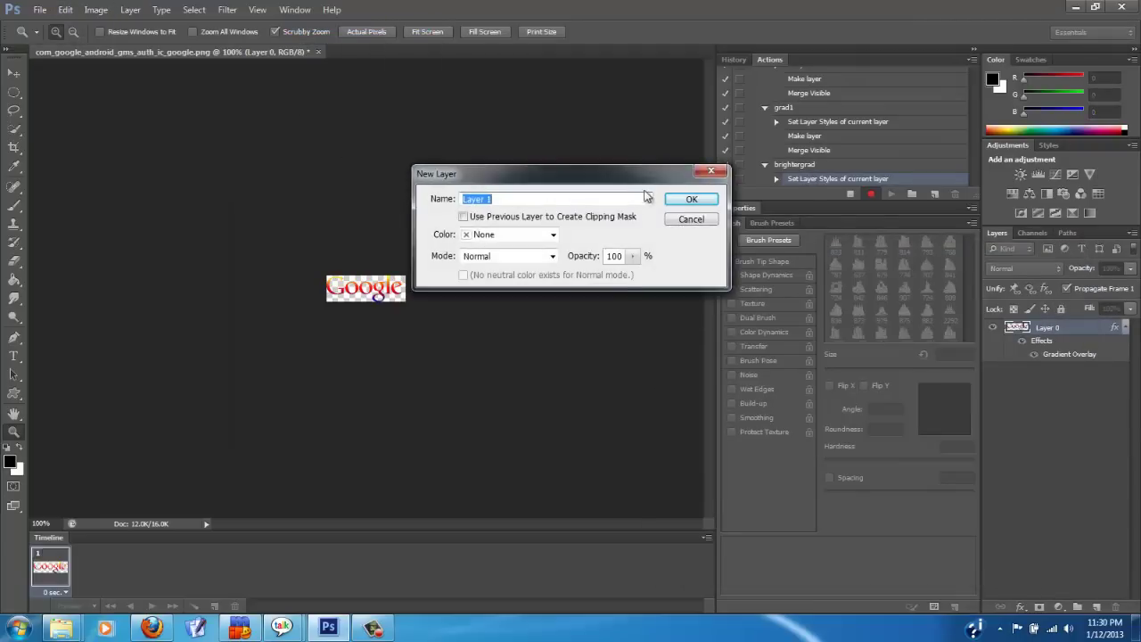
{"action": "left_click", "coordinate": [692, 199]}
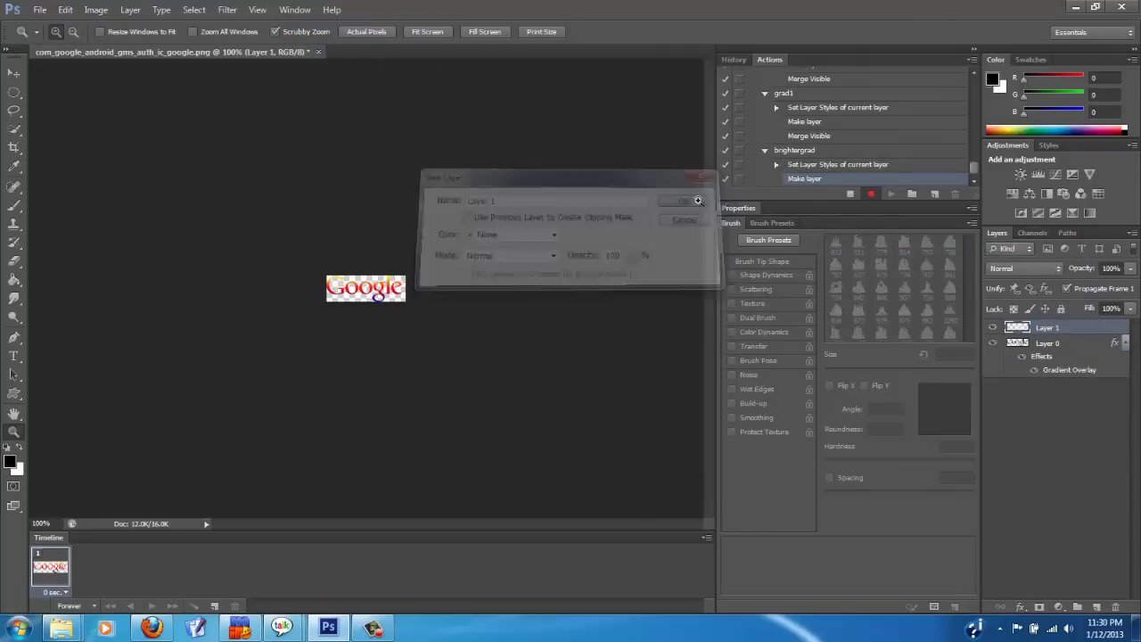
{"action": "left_click", "coordinate": [125, 11]}
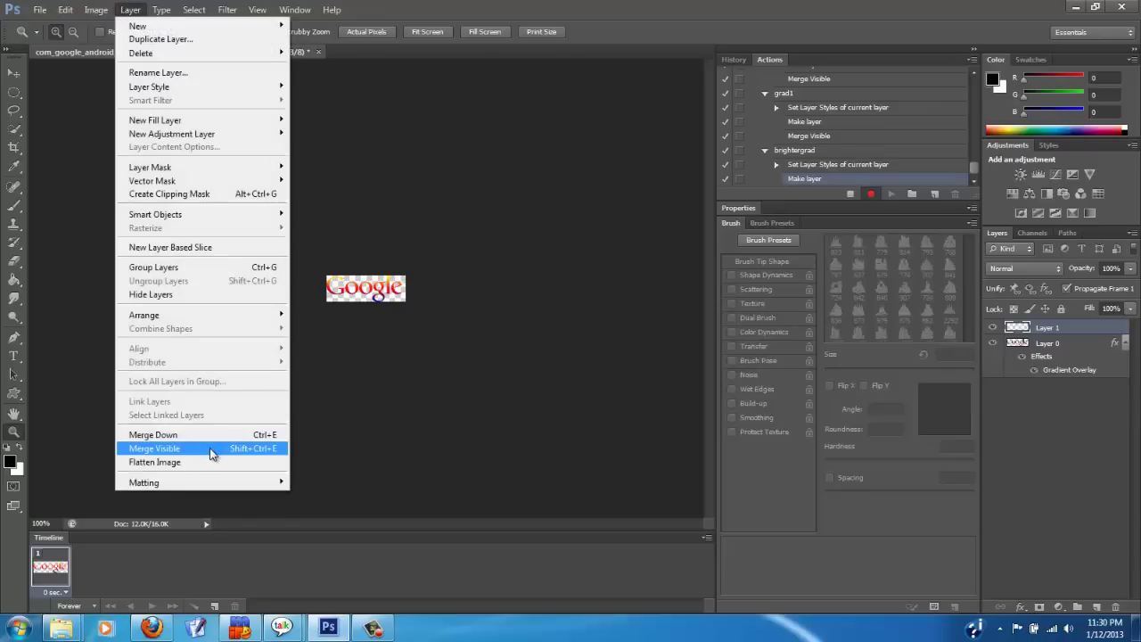
{"action": "left_click", "coordinate": [250, 448]}
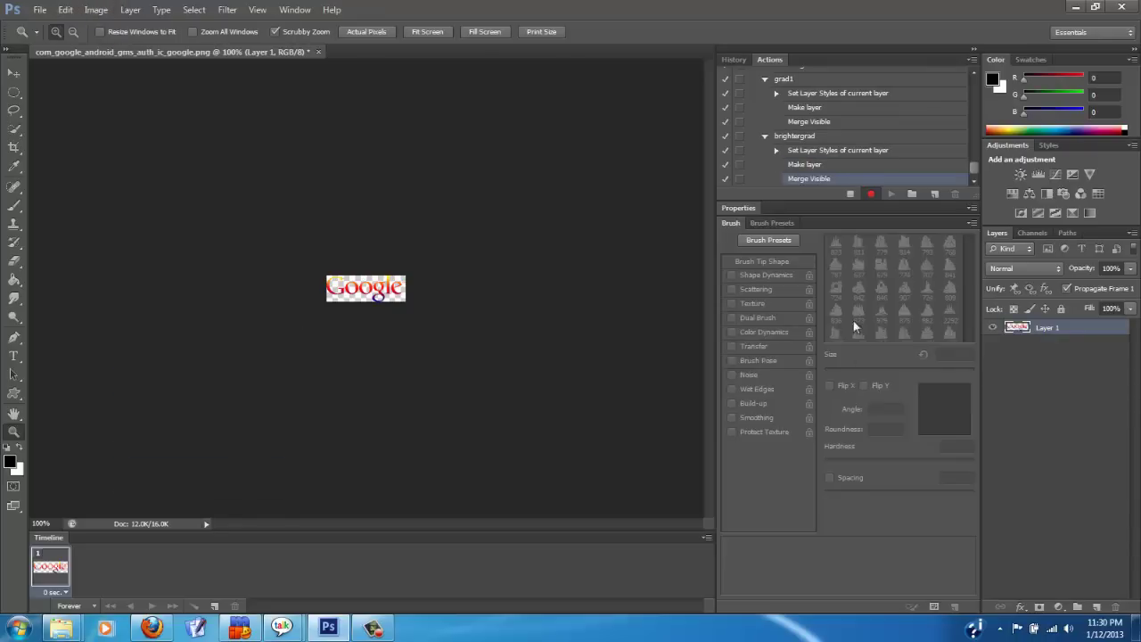
Stop recording the brightergrad action and close the Google logo image.
{"action": "left_click", "coordinate": [852, 195]}
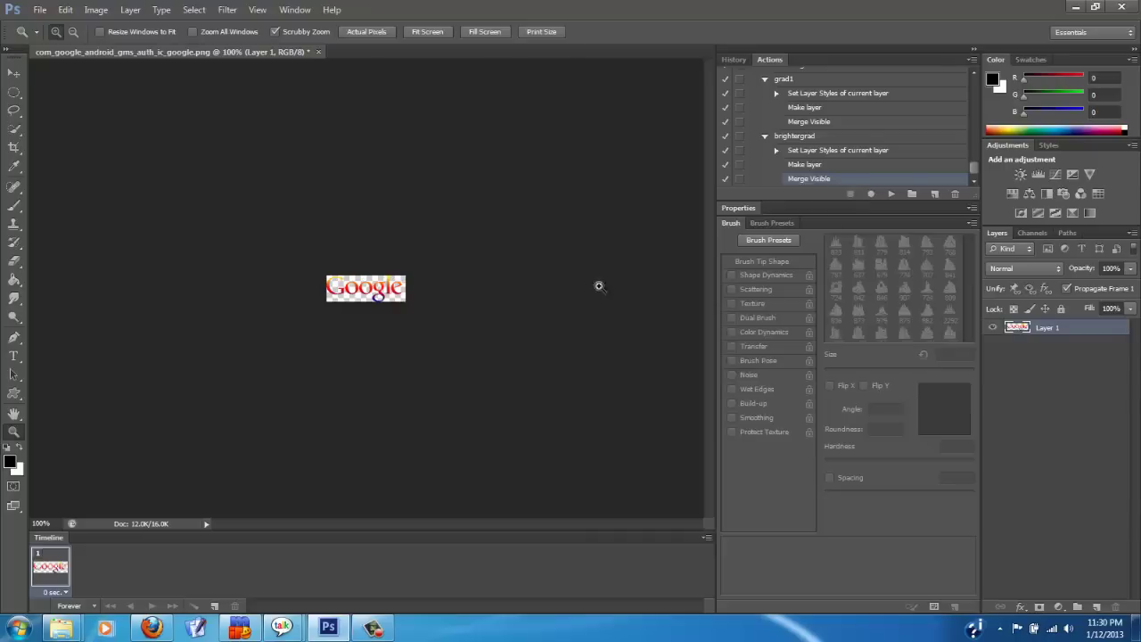
{"action": "left_click", "coordinate": [319, 51]}
{"action": "left_click", "coordinate": [588, 251]}
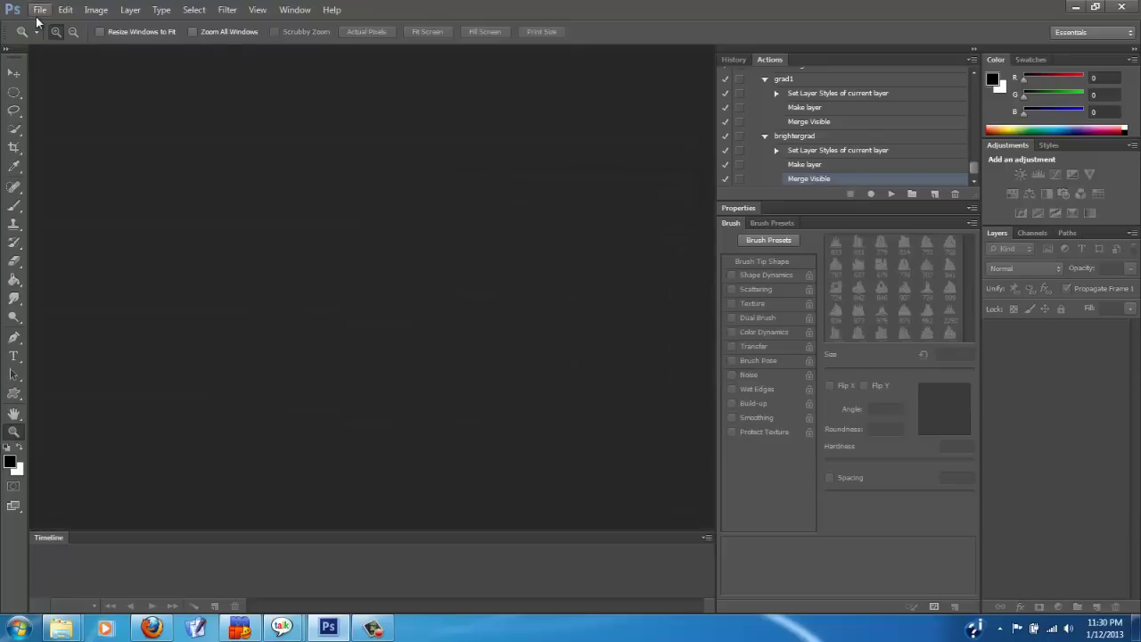
Run a batch of the brightergrad action on the C:\APKTOOL\gmscore\res\drawable-hdpi\ folder with Save and Close as destination, logging errors to file.
{"action": "left_click", "coordinate": [40, 10]}
{"action": "mouse_move", "coordinate": [189, 299]}
{"action": "left_click", "coordinate": [270, 297]}
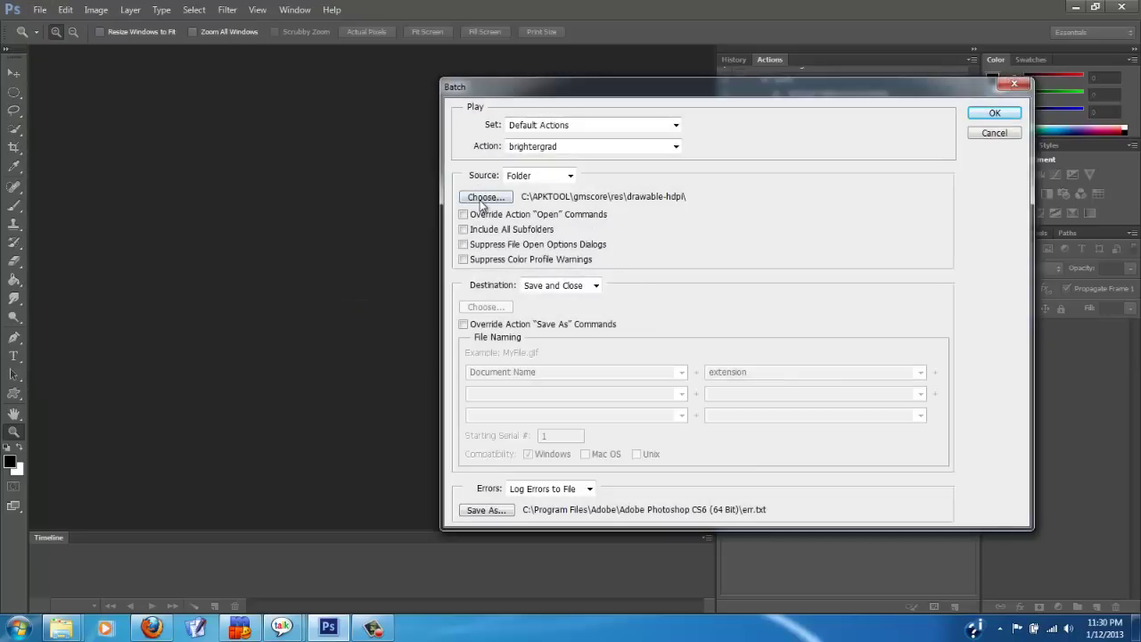
{"action": "left_click", "coordinate": [989, 114]}
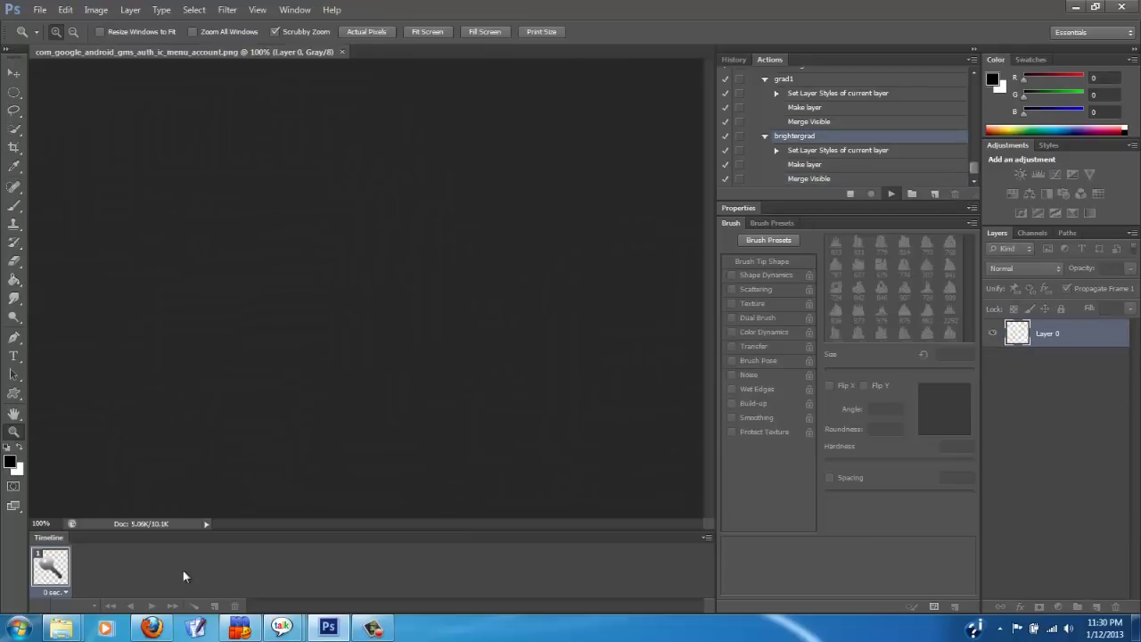
Switch to the drawable-hdpi folder in Windows Explorer and examine how the batch recolors the image thumbnails, including the menu_account and default_avatar icons.
{"action": "mouse_move", "coordinate": [61, 628]}
{"action": "left_click", "coordinate": [136, 585]}
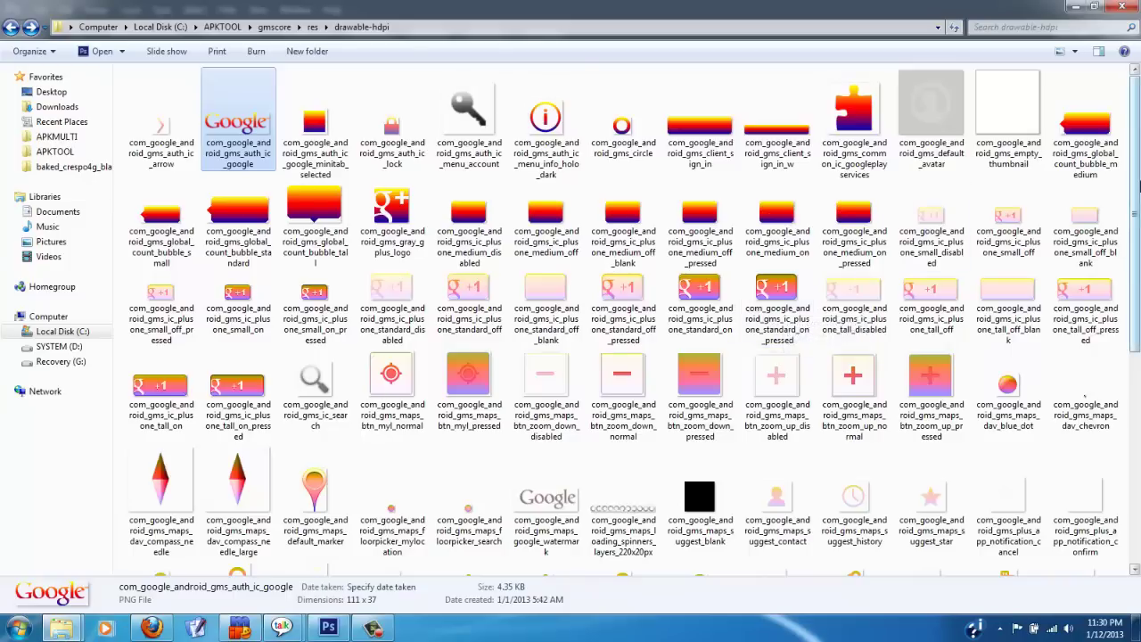
{"action": "left_click_drag", "start_coordinate": [1139, 186], "coordinate": [1137, 104]}
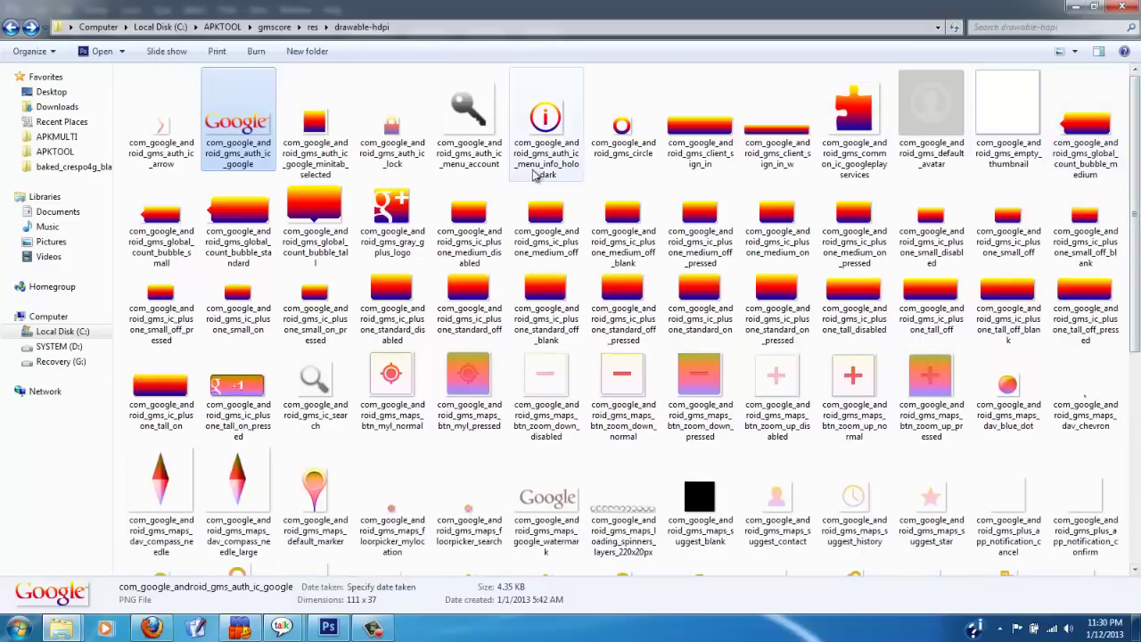
{"action": "left_click", "coordinate": [469, 120]}
{"action": "left_click", "coordinate": [931, 116]}
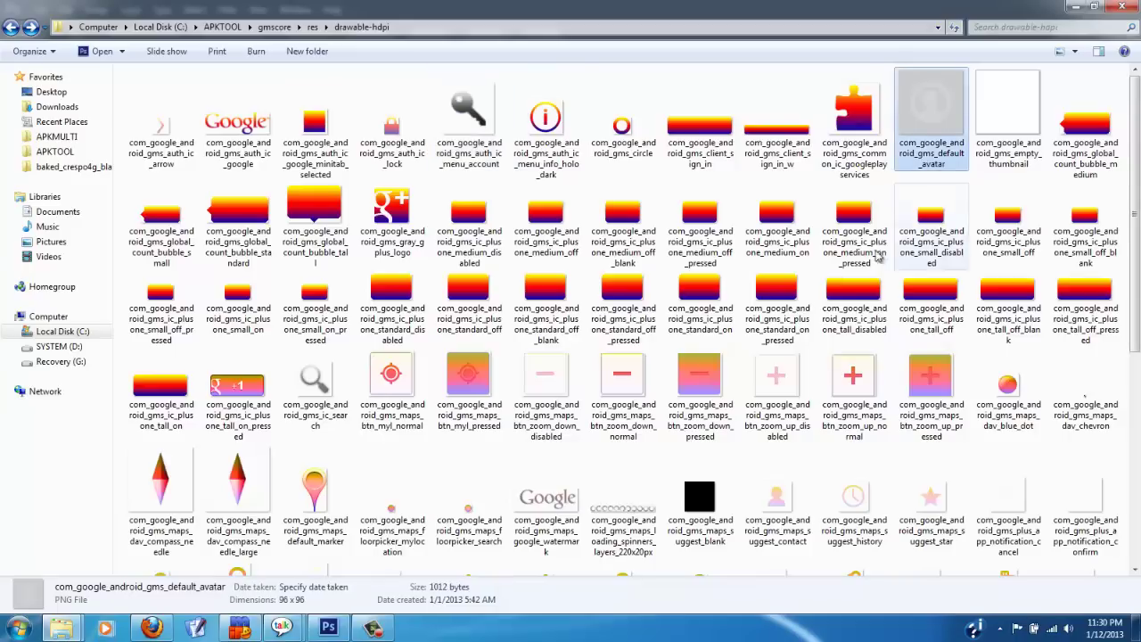
{"action": "left_click", "coordinate": [465, 160]}
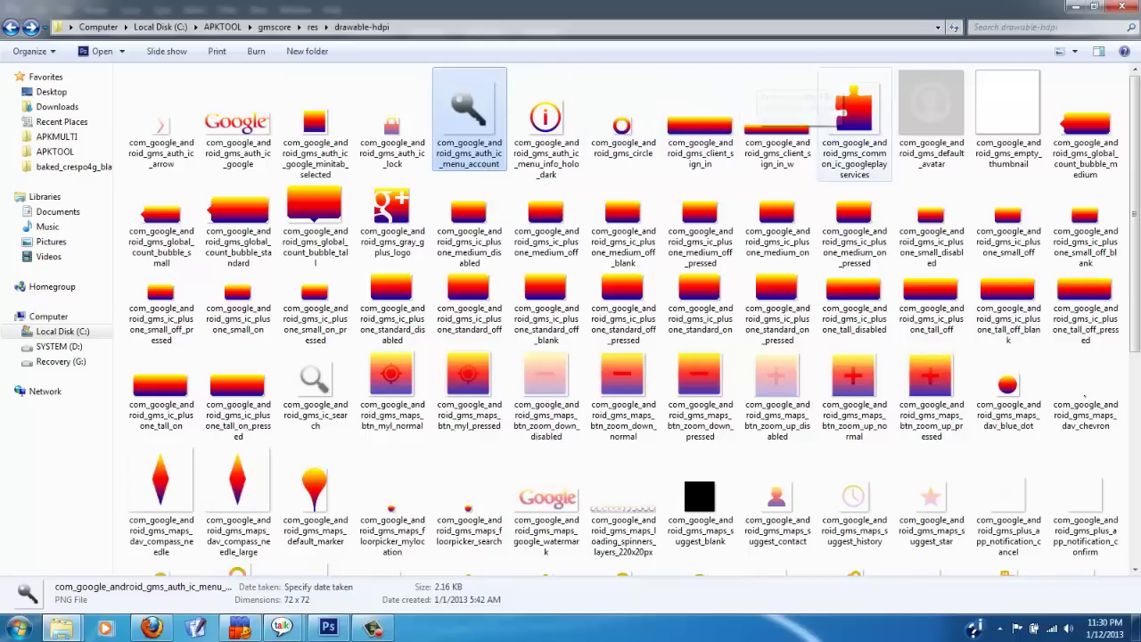
{"action": "scroll", "coordinate": [484, 171], "scroll_direction": "down", "scroll_amount": 3}
{"action": "scroll", "coordinate": [468, 107], "scroll_direction": "up", "scroll_amount": 3}
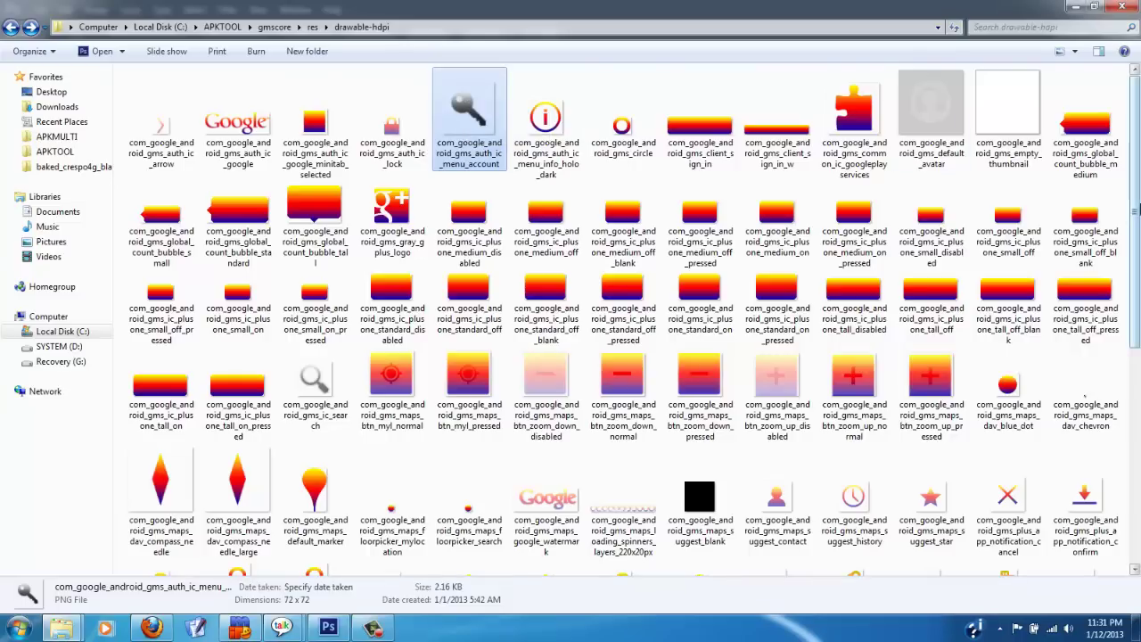
{"action": "mouse_move", "coordinate": [1134, 218]}
{"action": "left_mouse_down"}
{"action": "mouse_move", "coordinate": [1135, 348]}
{"action": "mouse_move", "coordinate": [1134, 214]}
{"action": "left_mouse_up"}
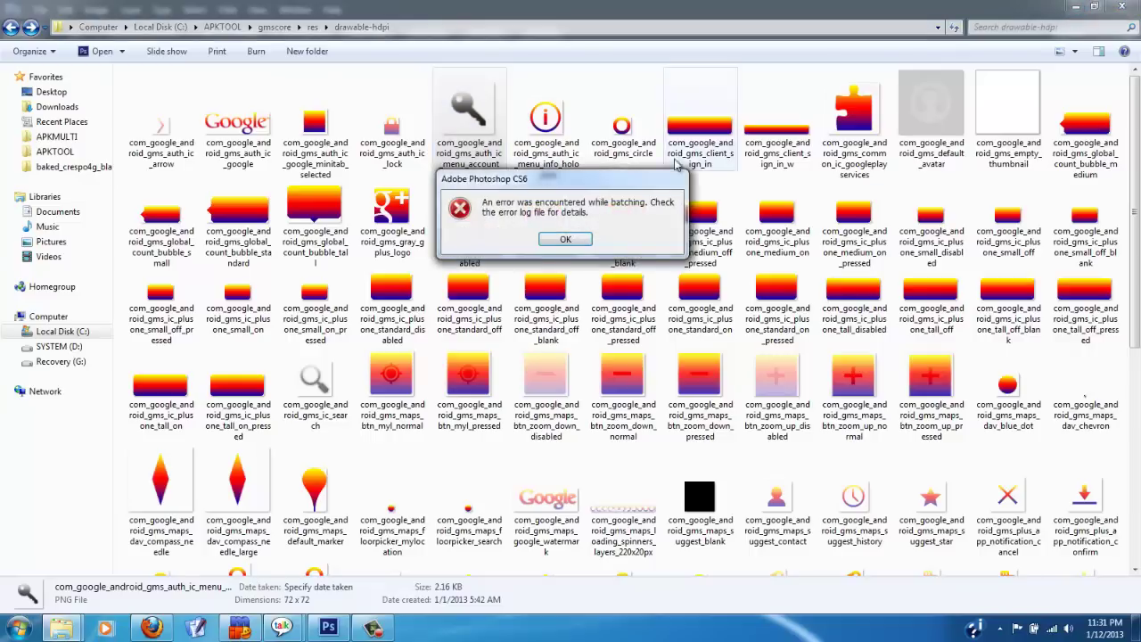
Dismiss the batch notice, minimize Photoshop and close the drawable-hdpi folder window.
{"action": "left_click", "coordinate": [553, 246]}
{"action": "left_click", "coordinate": [1074, 9]}
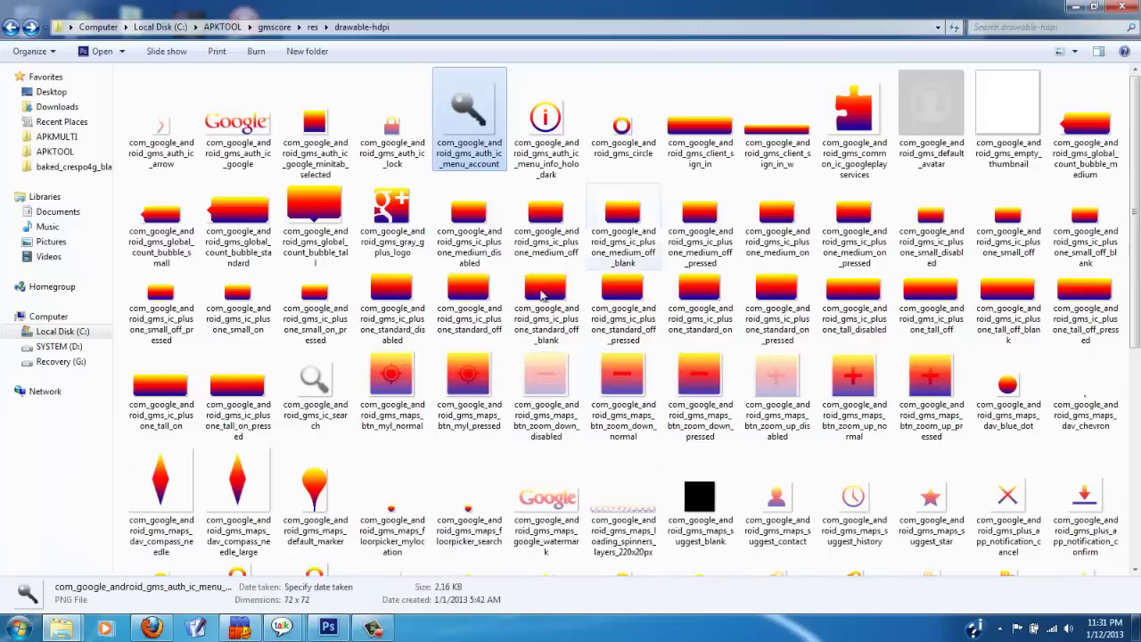
{"action": "left_click", "coordinate": [1110, 6]}
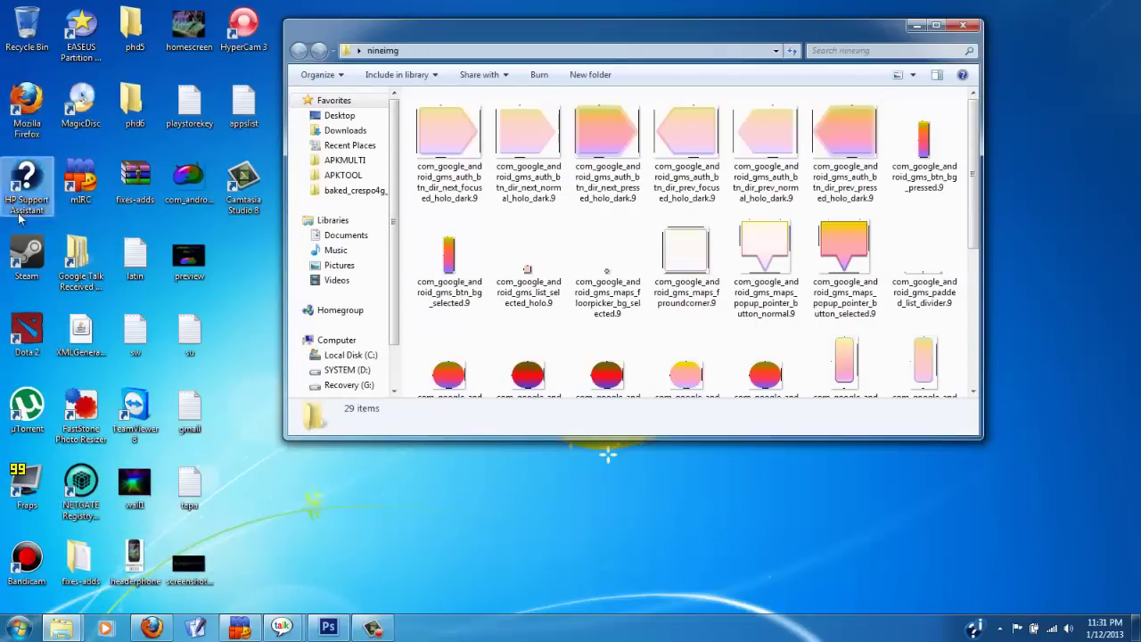
Open FastStone Photo Resizer to look over its batch convert options beside the nineimg folder, and minimize it.
{"action": "double_click", "coordinate": [59, 436]}
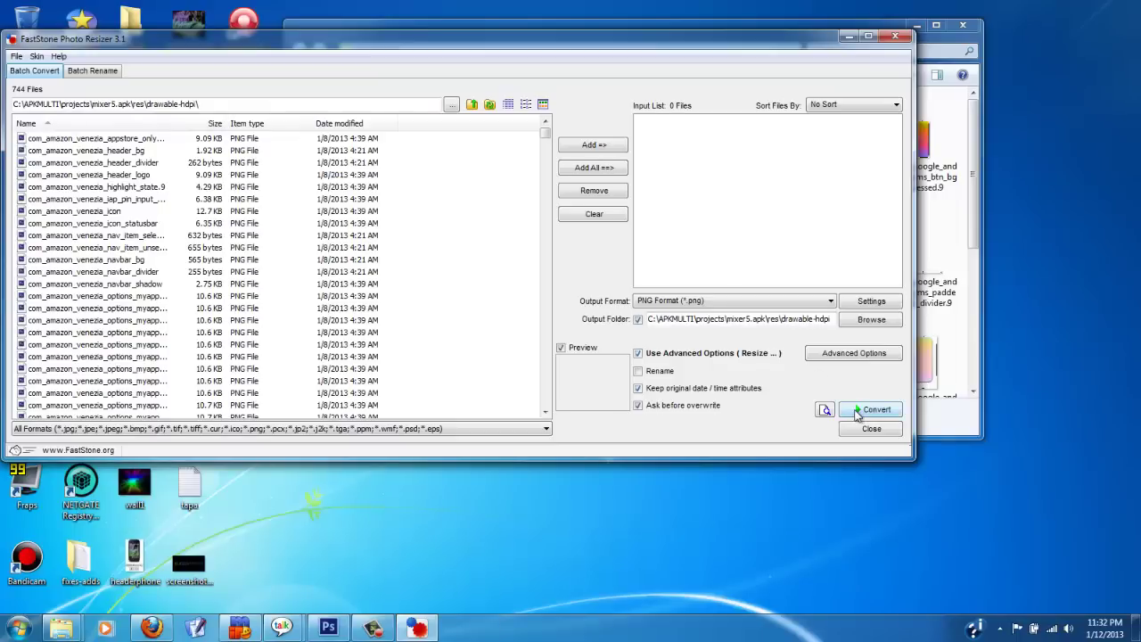
{"action": "left_click", "coordinate": [945, 120]}
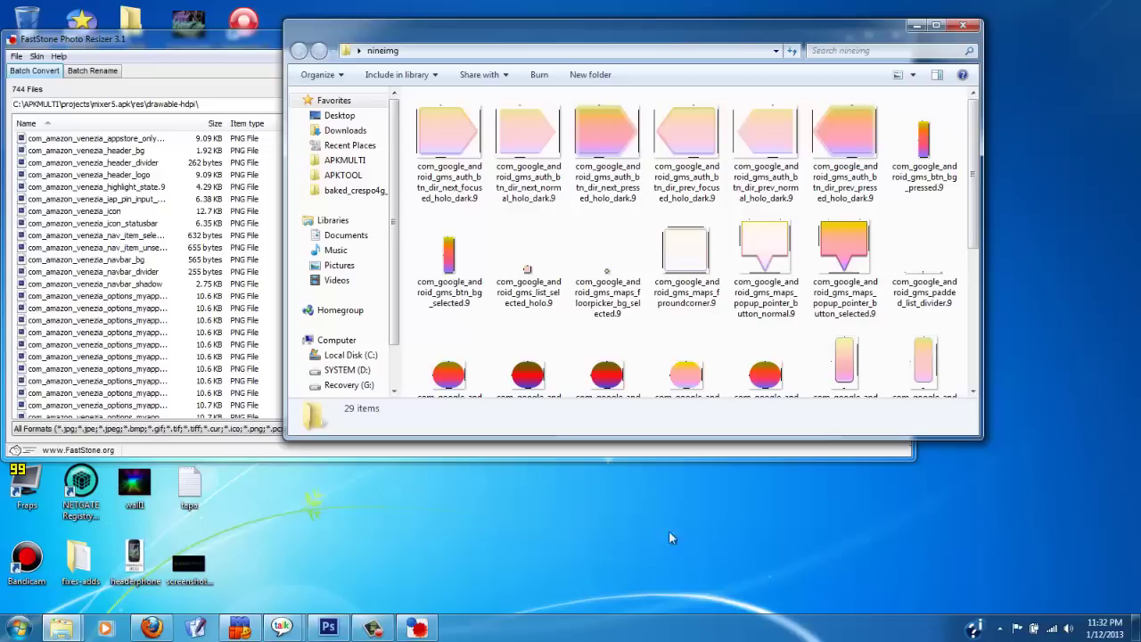
{"action": "left_click", "coordinate": [238, 50]}
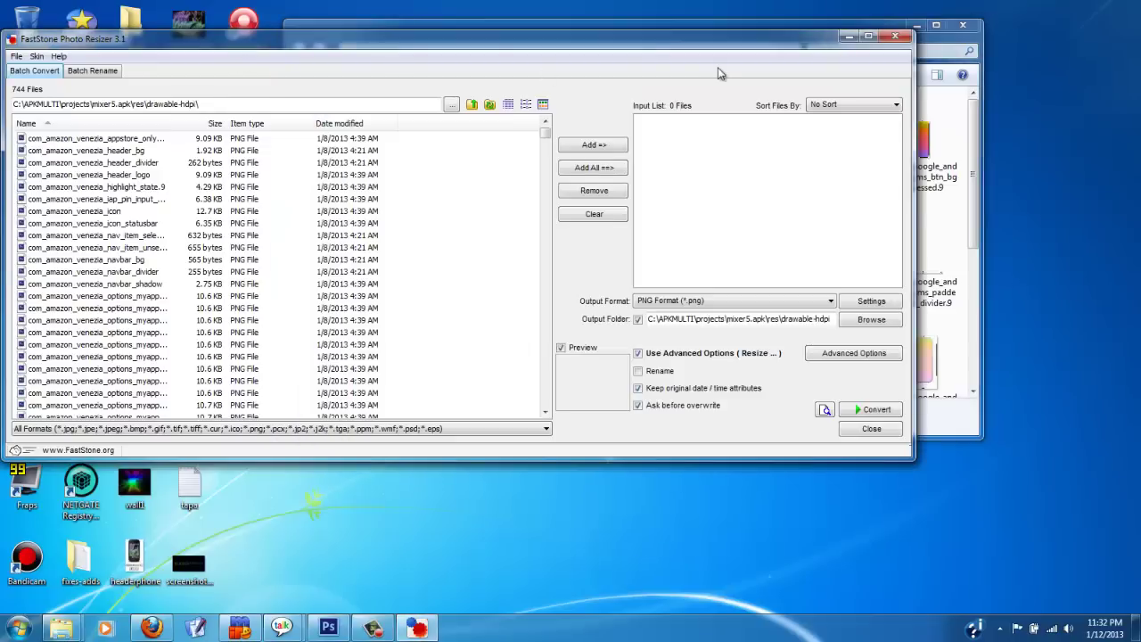
{"action": "left_click", "coordinate": [849, 38]}
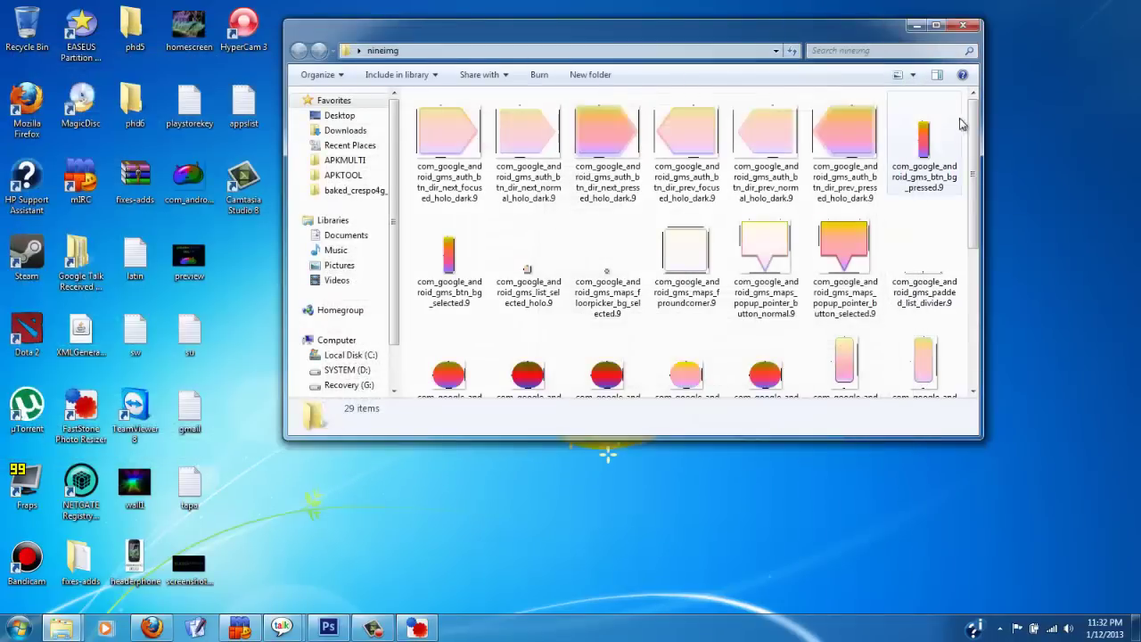
Look through the recolored .9 images in the nineimg folder.
{"action": "scroll", "coordinate": [957, 337], "scroll_direction": "down", "scroll_amount": 5}
{"action": "scroll", "coordinate": [957, 337], "scroll_direction": "up", "scroll_amount": 3}
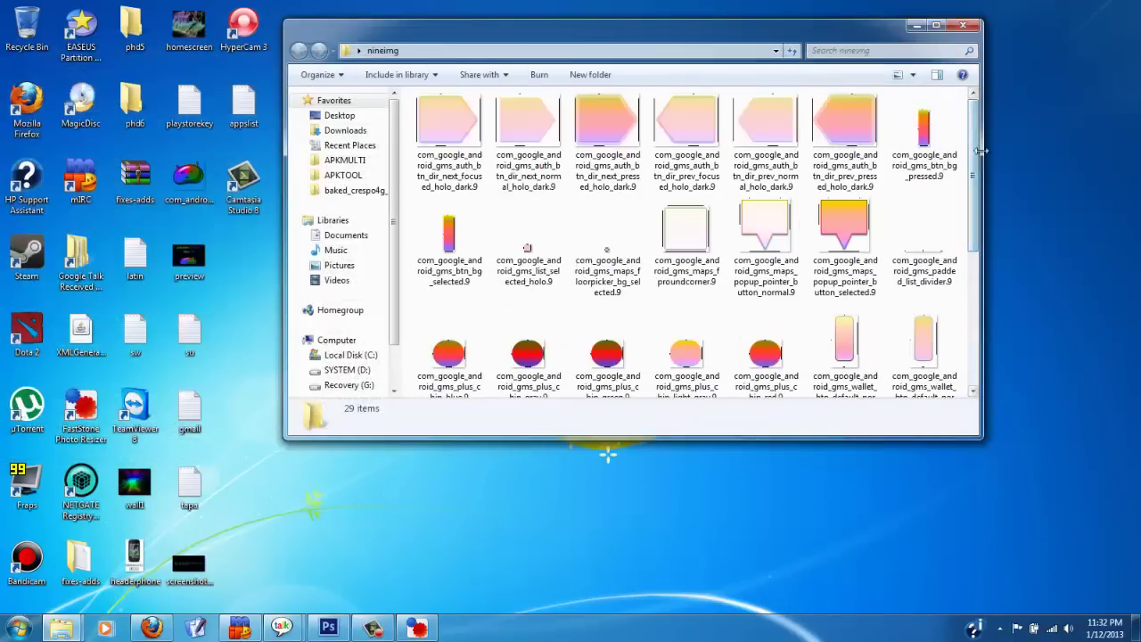
{"action": "scroll", "coordinate": [967, 170], "scroll_direction": "down", "scroll_amount": 3}
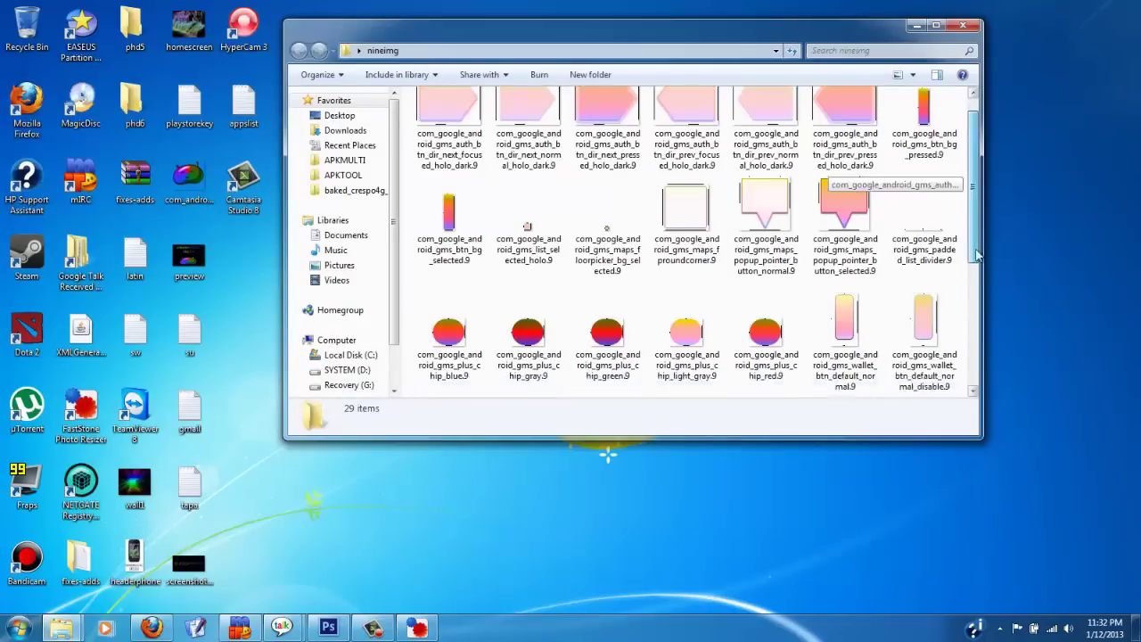
{"action": "scroll", "coordinate": [968, 169], "scroll_direction": "up", "scroll_amount": 3}
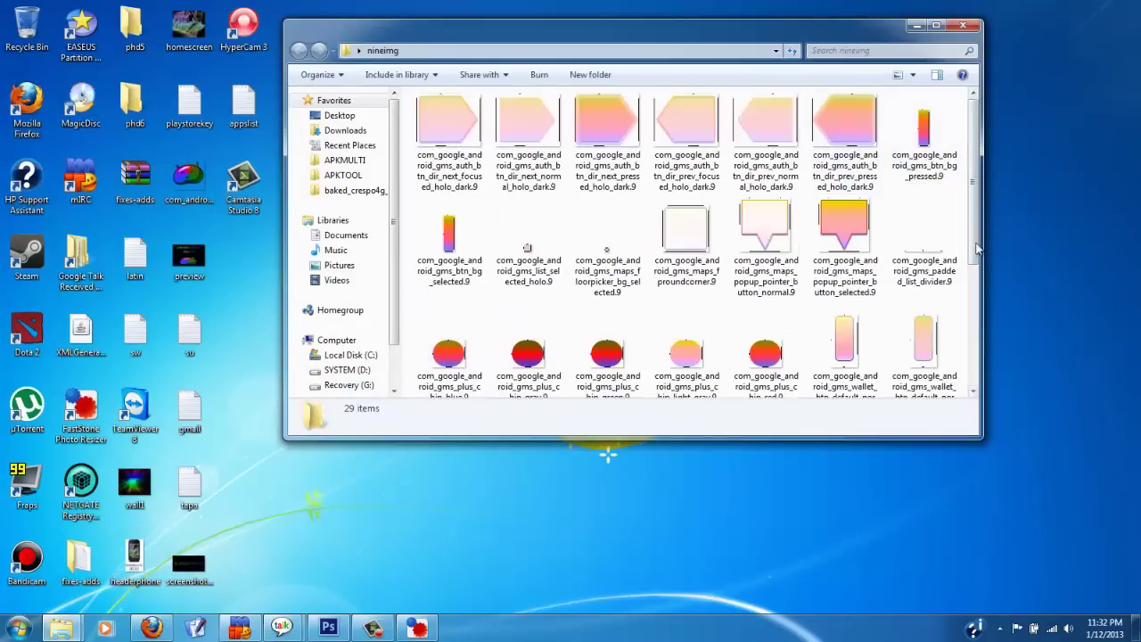
{"action": "mouse_move", "coordinate": [978, 247]}
{"action": "left_mouse_down"}
{"action": "mouse_move", "coordinate": [980, 333]}
{"action": "mouse_move", "coordinate": [979, 248]}
{"action": "left_mouse_up"}
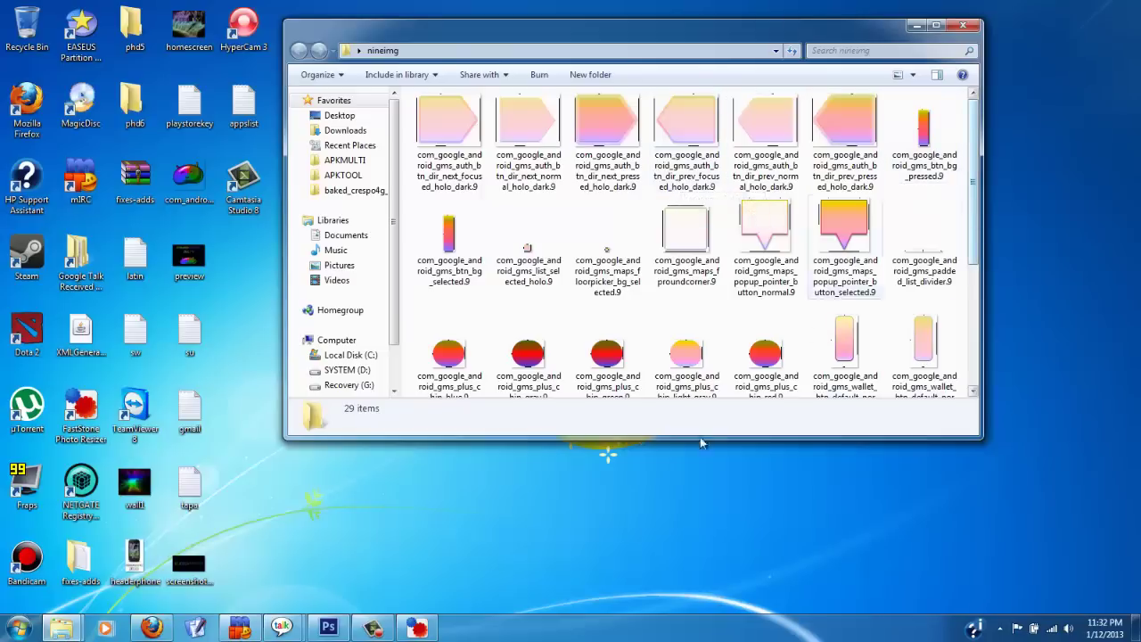
{"action": "mouse_move", "coordinate": [374, 631]}
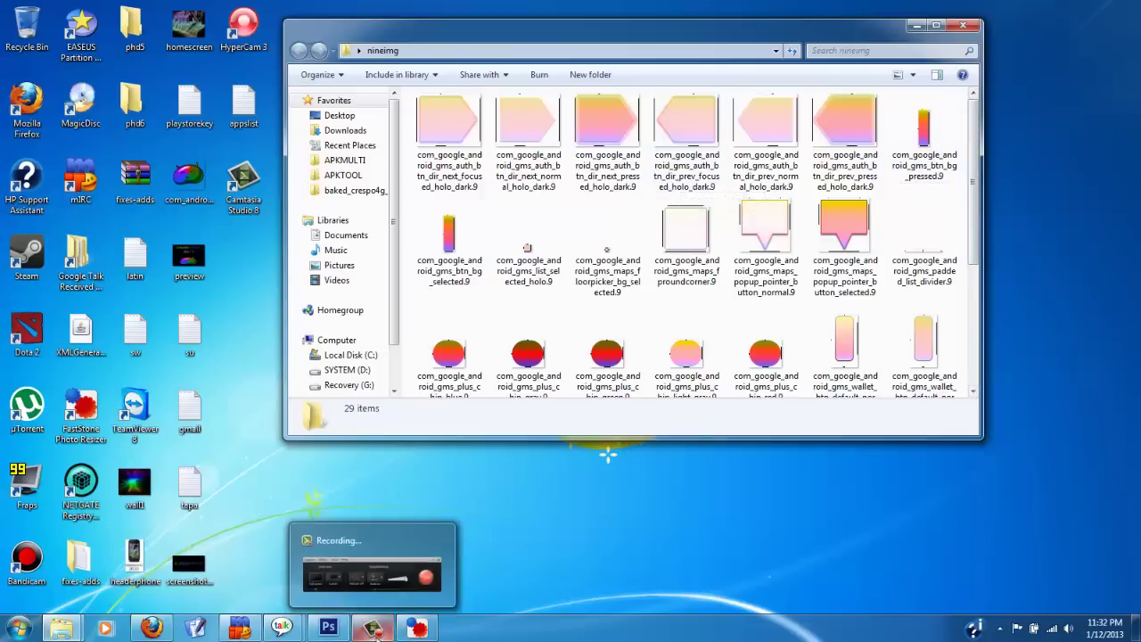
{"action": "mouse_move", "coordinate": [372, 597]}
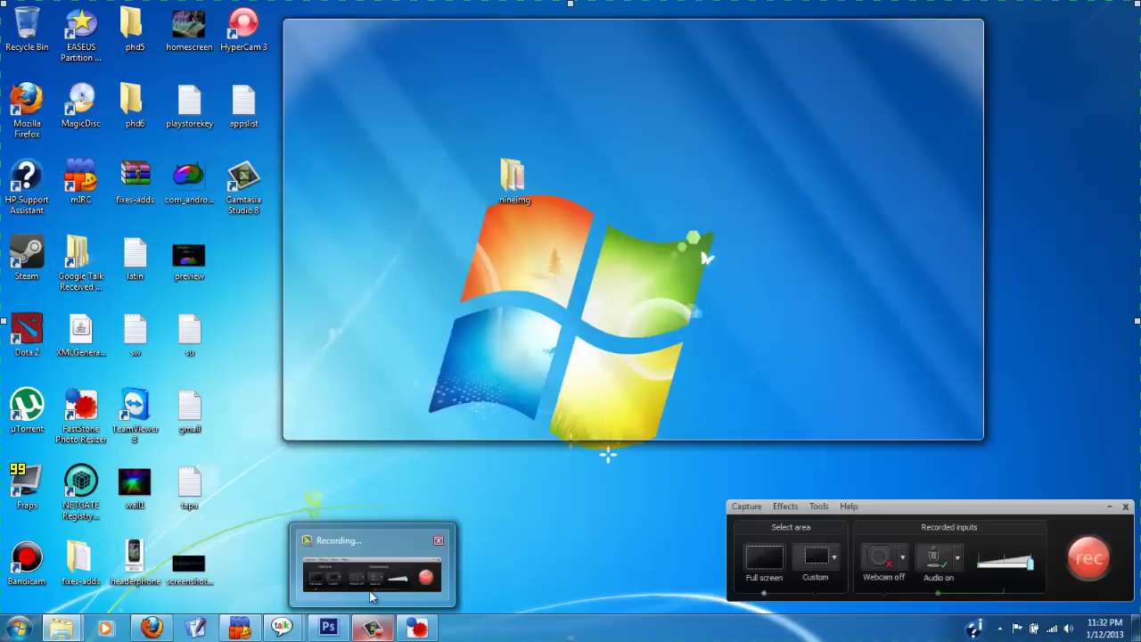
{"action": "left_click", "coordinate": [375, 597]}
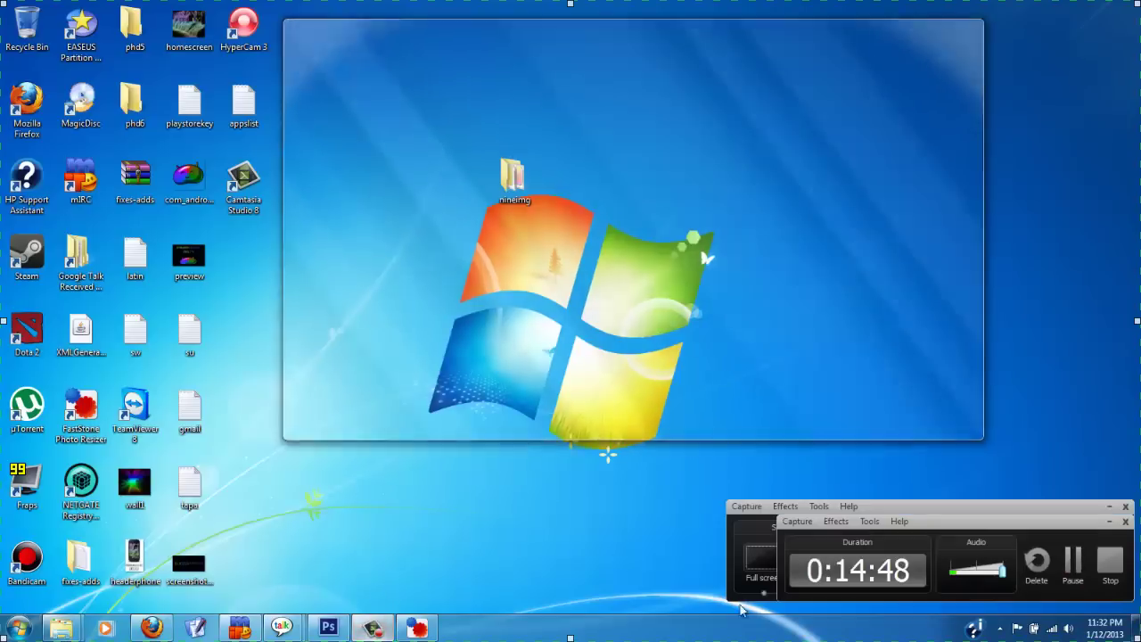